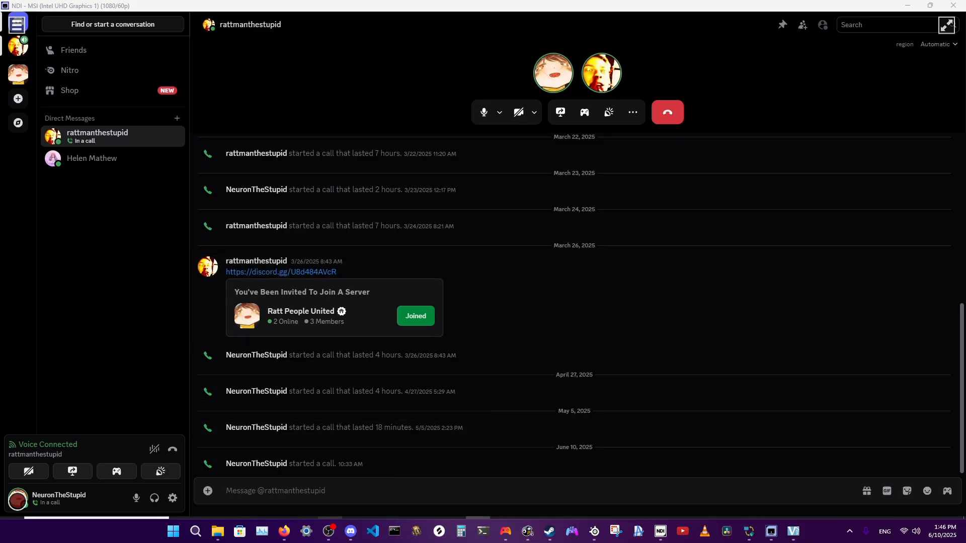
Bring up the remote laptop's About page and open this PC's own About page by searching Windows for "about".
left_click(330, 518)
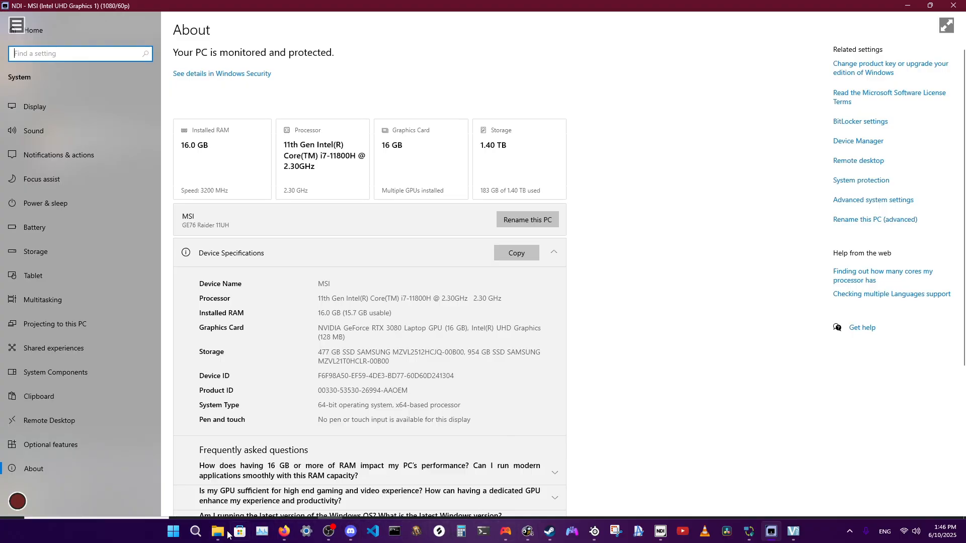
left_click(196, 531)
type("about")
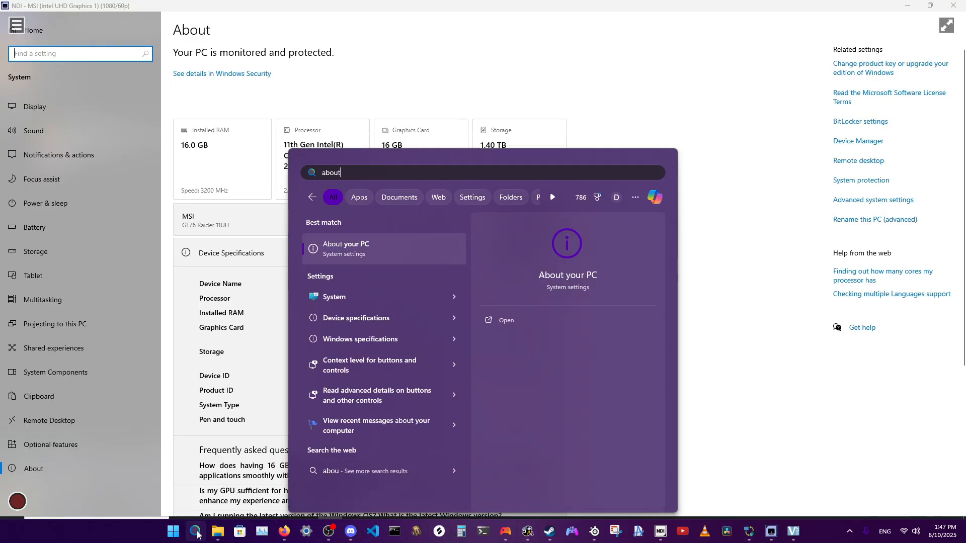
left_click(370, 293)
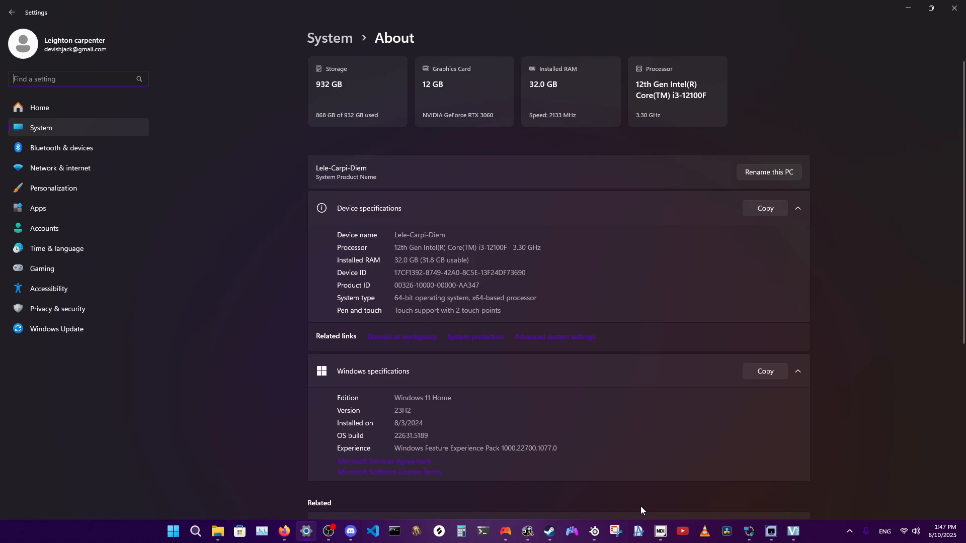
Compare the remote laptop's About page with this PC's device and Windows specifications.
left_click(771, 531)
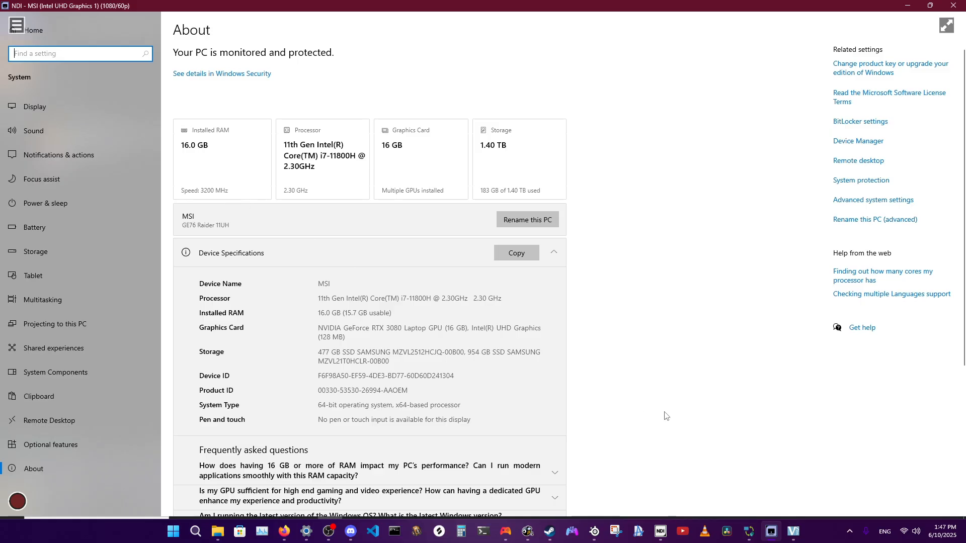
left_click(306, 531)
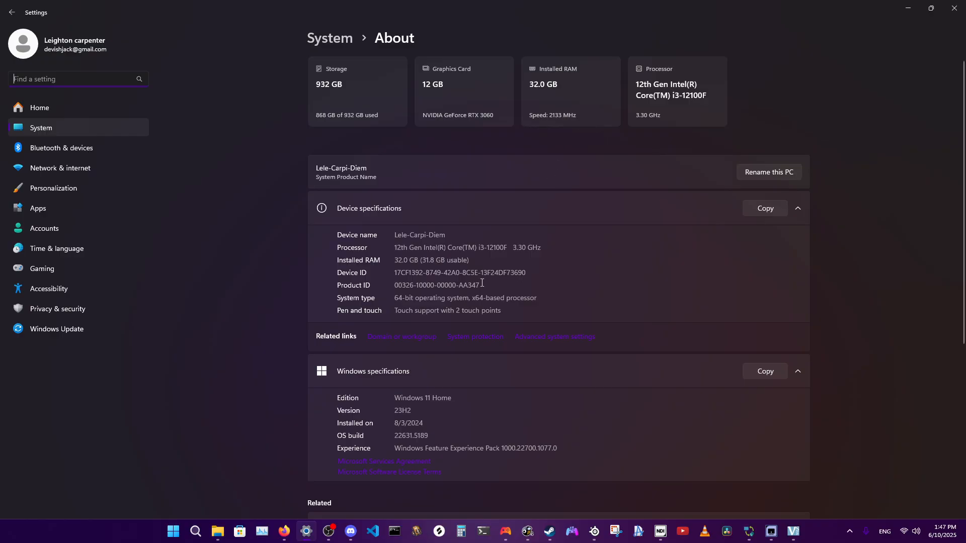
scroll(328, 380, "down", 3)
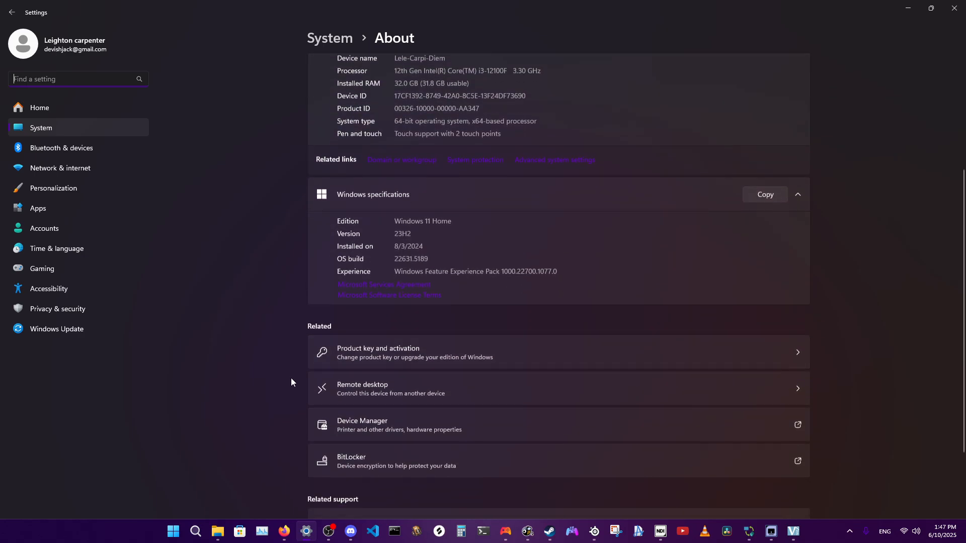
scroll(289, 377, "up", 3)
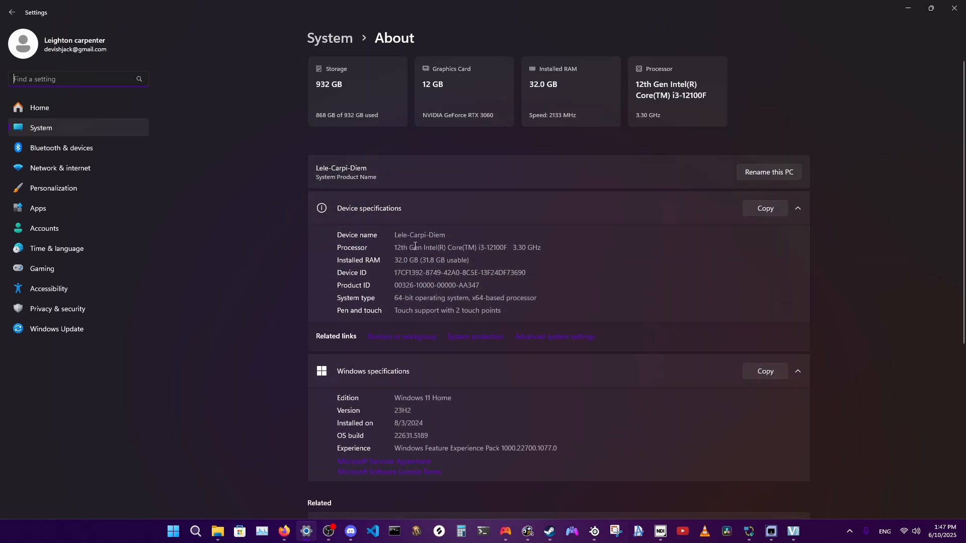
Highlight the processor's clock speed, model and generation in this PC's device specifications.
left_click_drag(513, 247, 545, 249)
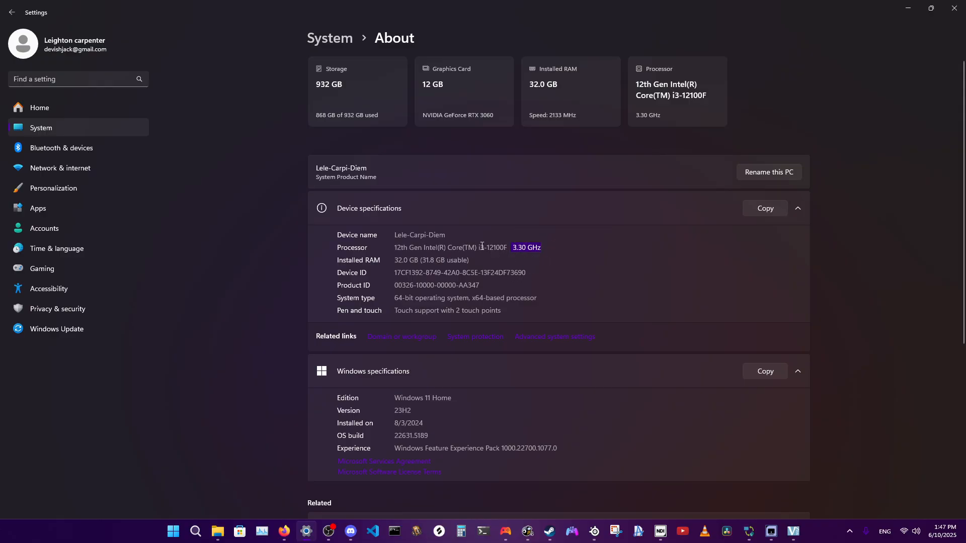
left_click_drag(478, 248, 499, 248)
left_click_drag(395, 247, 427, 247)
left_click(413, 249)
Switch to LM Studio on the remote laptop and highlight the loaded model name qwen2-7b-instruct-abliterated.
left_click(793, 531)
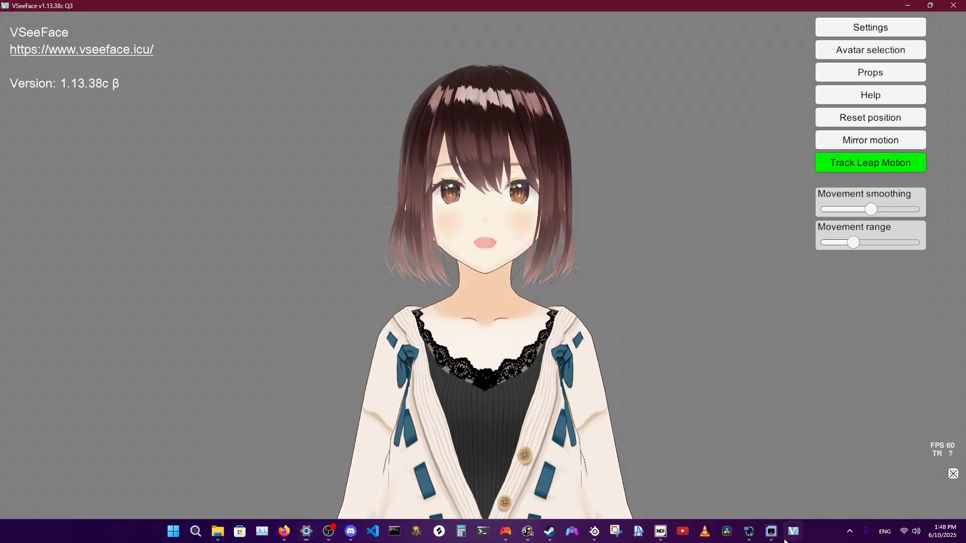
left_click(775, 536)
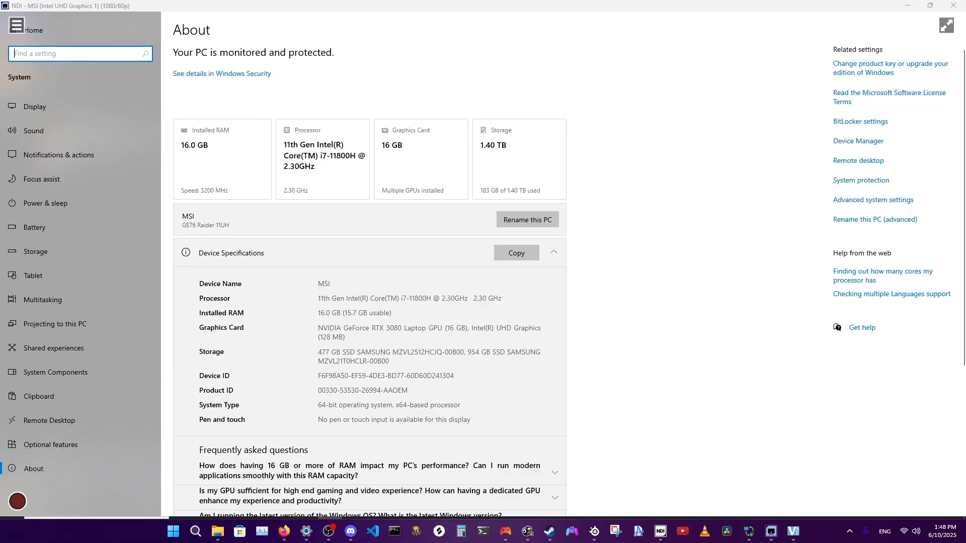
mouse_move(505, 531)
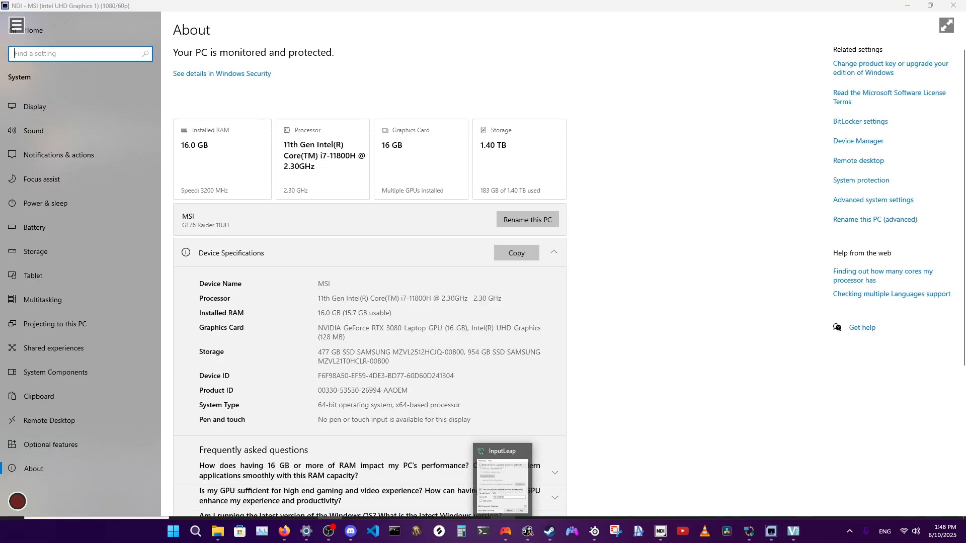
left_click(453, 527)
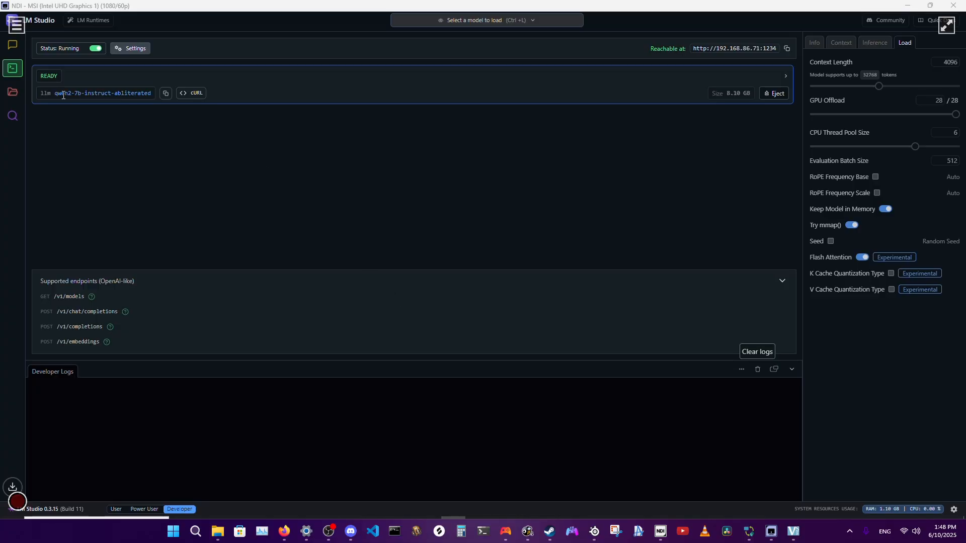
left_click_drag(55, 96, 116, 102)
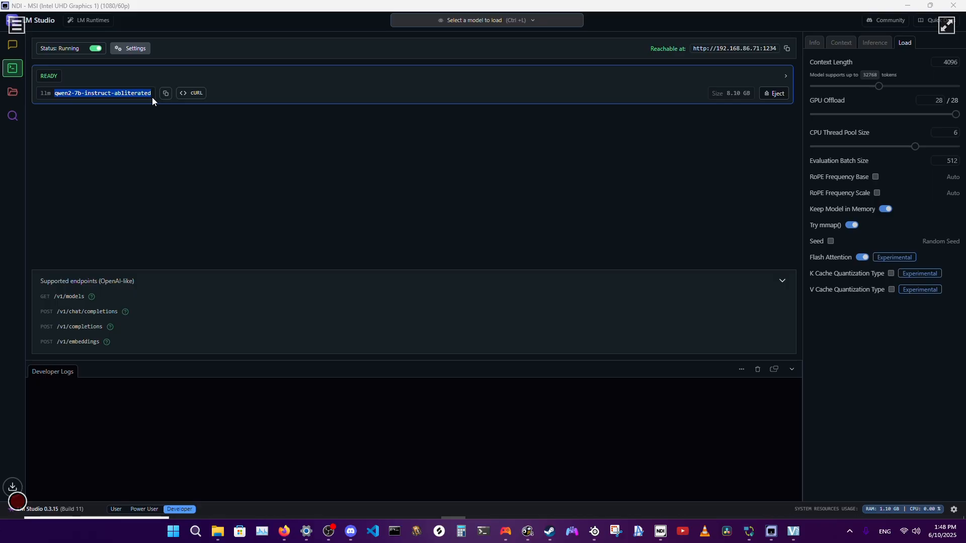
left_click(264, 170)
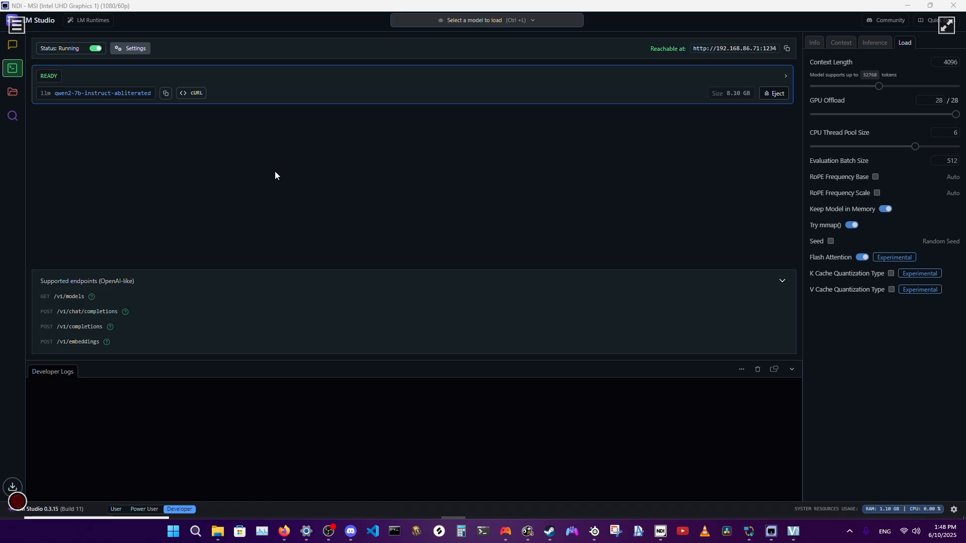
Switch to Firefox, look up "neuro" in a new tab and open the kimjammer/Neuro GitHub repository.
left_click(75, 237)
left_click(277, 538)
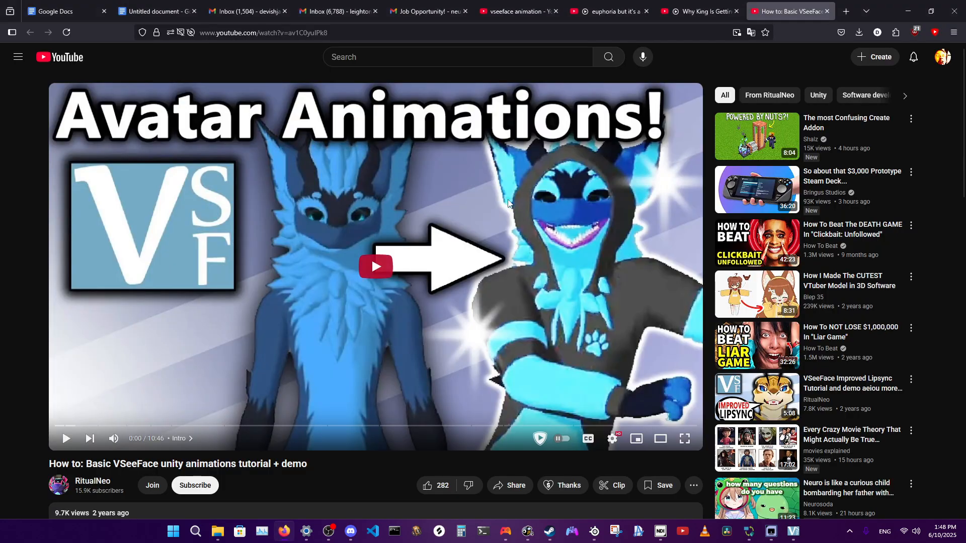
left_click(839, 12)
type("neuro")
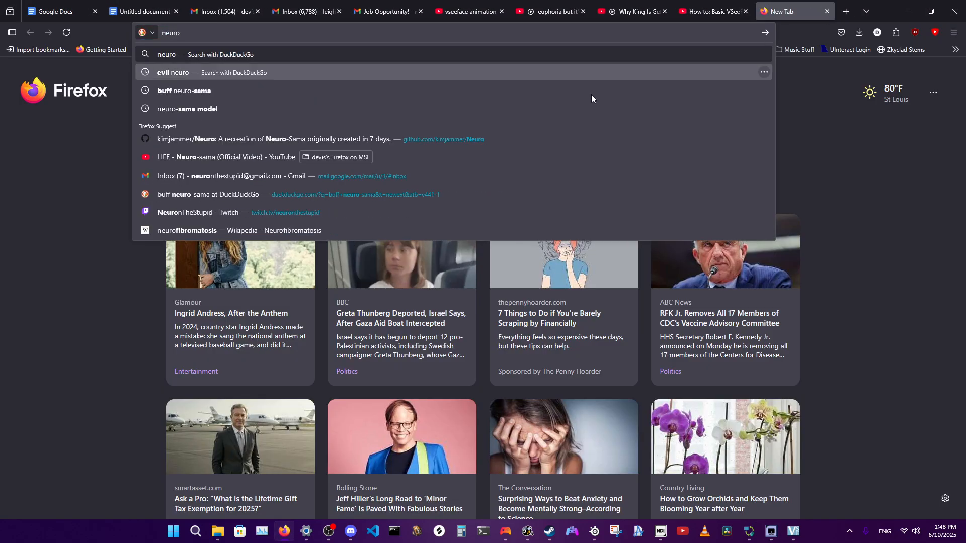
left_click(293, 138)
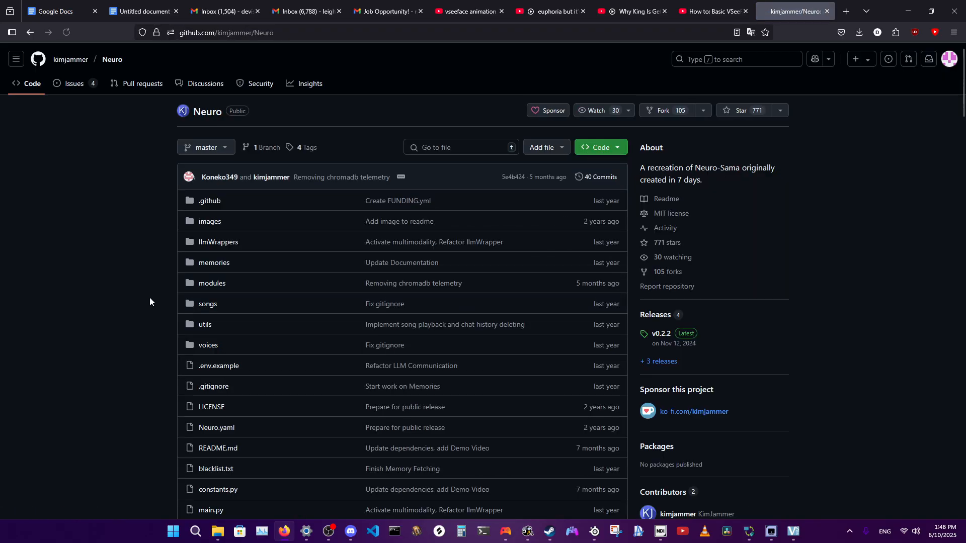
Examine the Neuro repository's file list and the README's demo image and Features section.
scroll(150, 297, "down", 8)
scroll(150, 297, "up", 8)
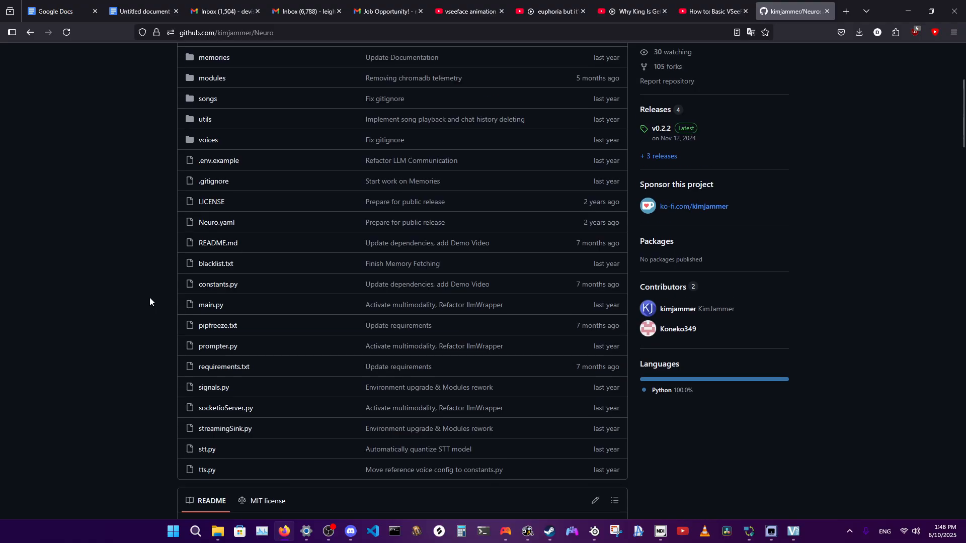
scroll(149, 297, "down", 5)
scroll(149, 298, "up", 1)
scroll(144, 311, "up", 4)
scroll(144, 310, "down", 7)
scroll(144, 309, "down", 8)
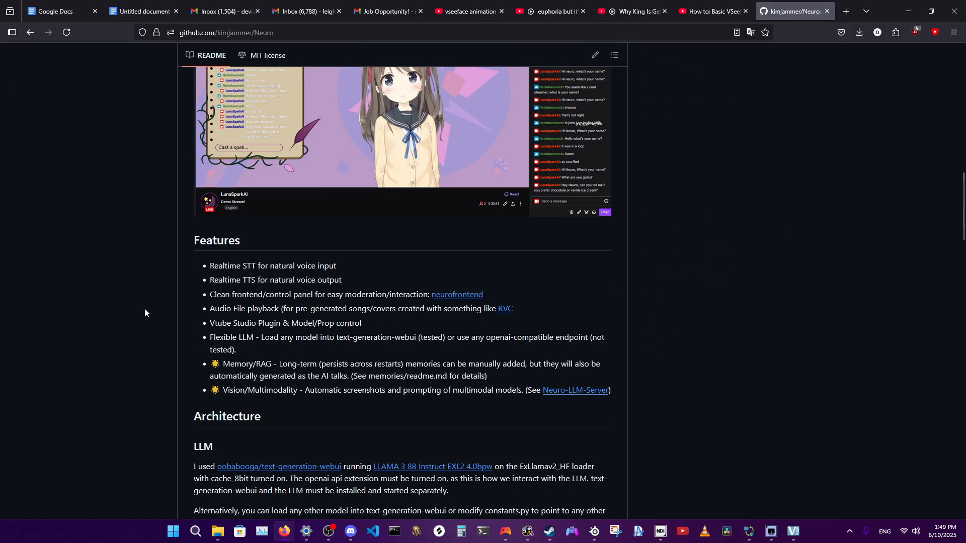
scroll(145, 309, "up", 10)
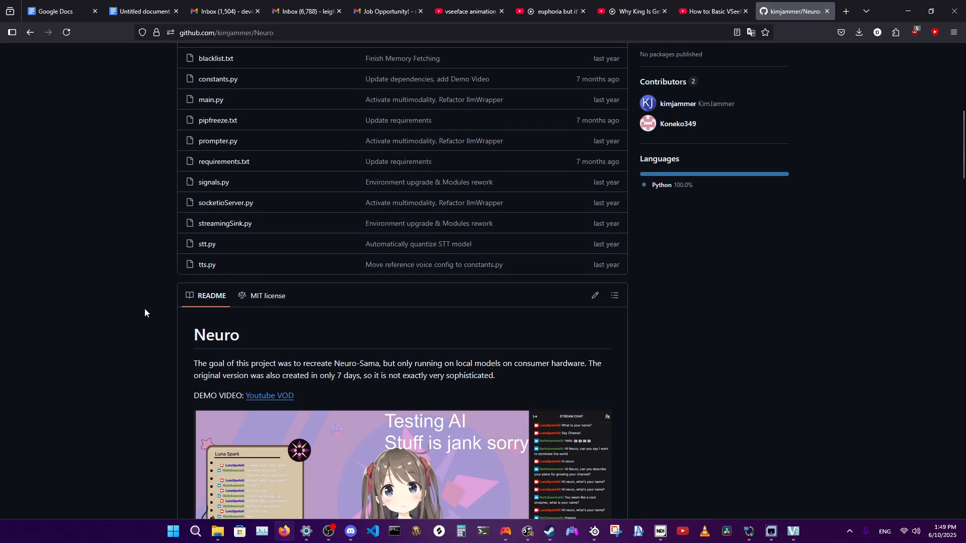
scroll(144, 308, "up", 8)
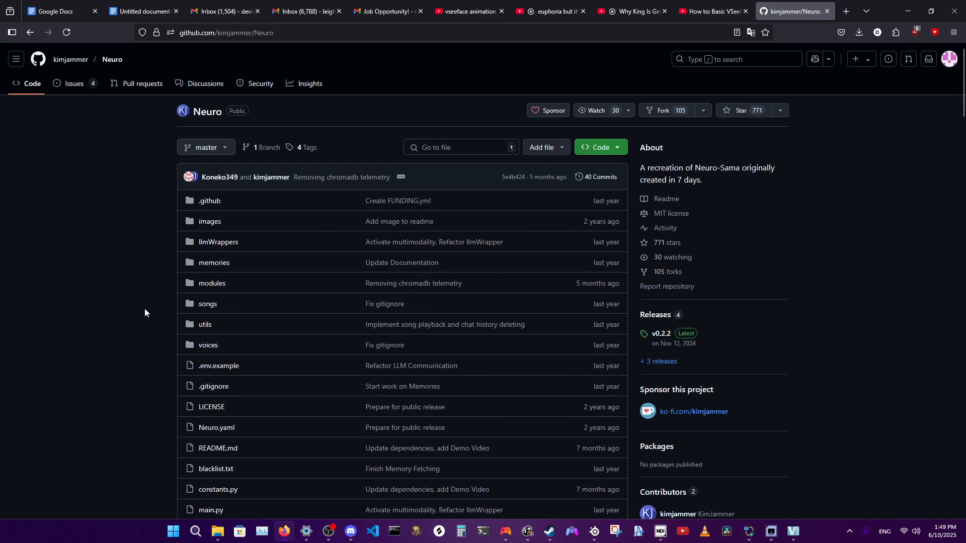
scroll(144, 309, "down", 5)
scroll(144, 313, "up", 2)
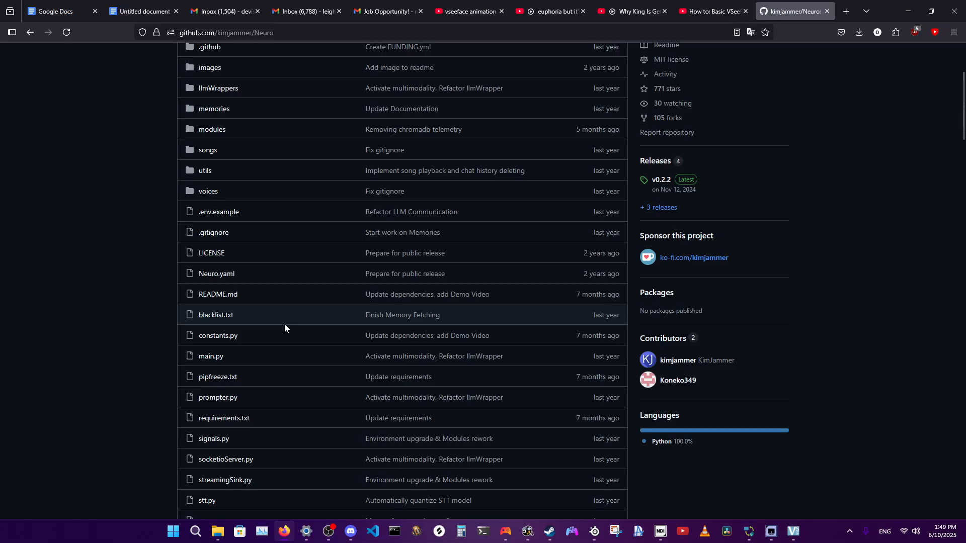
scroll(284, 326, "up", 1)
scroll(285, 328, "down", 2)
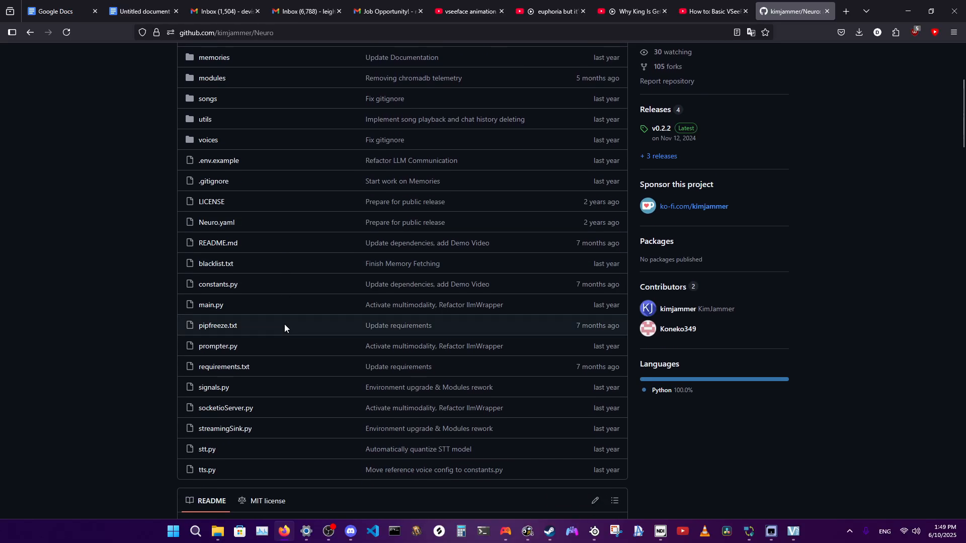
Open main.py and examine its imports, module setup and thread start-up code.
left_click(215, 307)
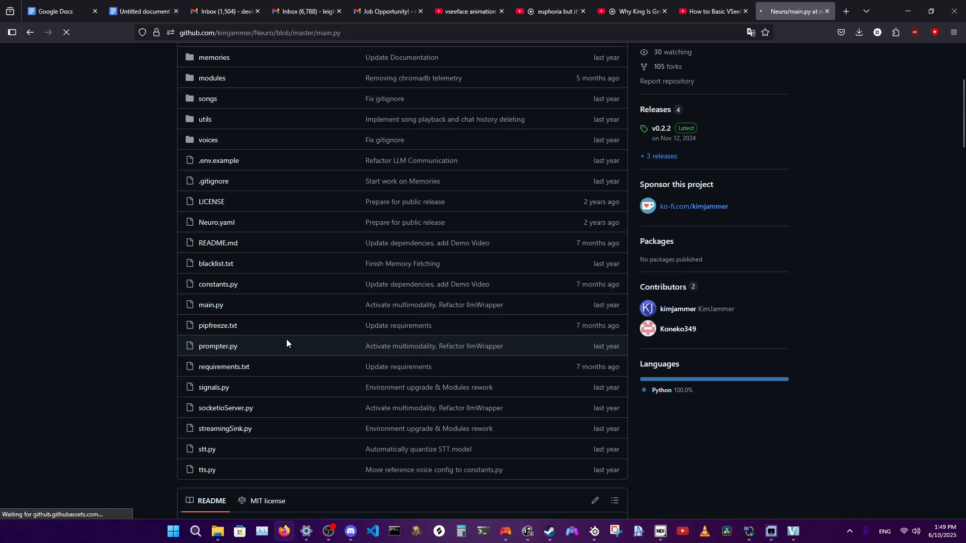
scroll(286, 340, "down", 2)
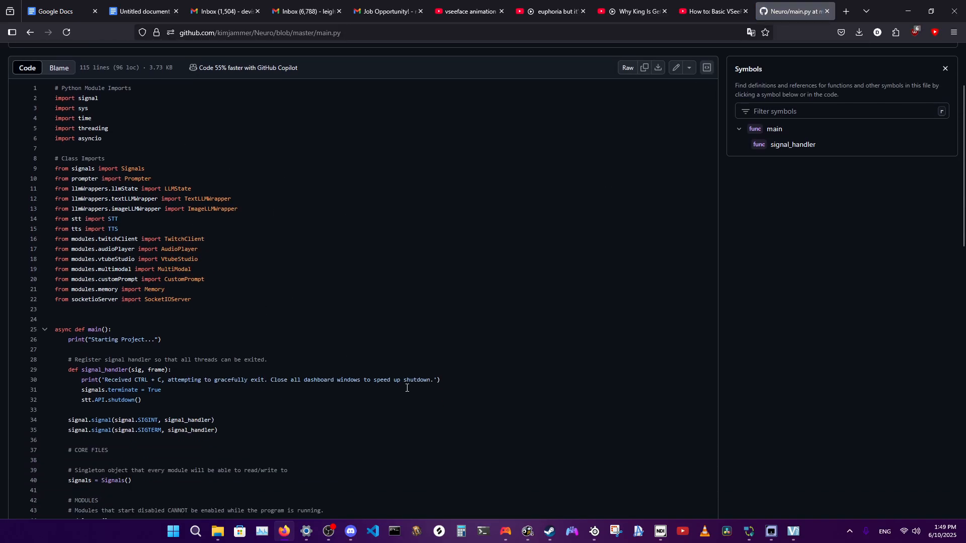
scroll(206, 311, "down", 9)
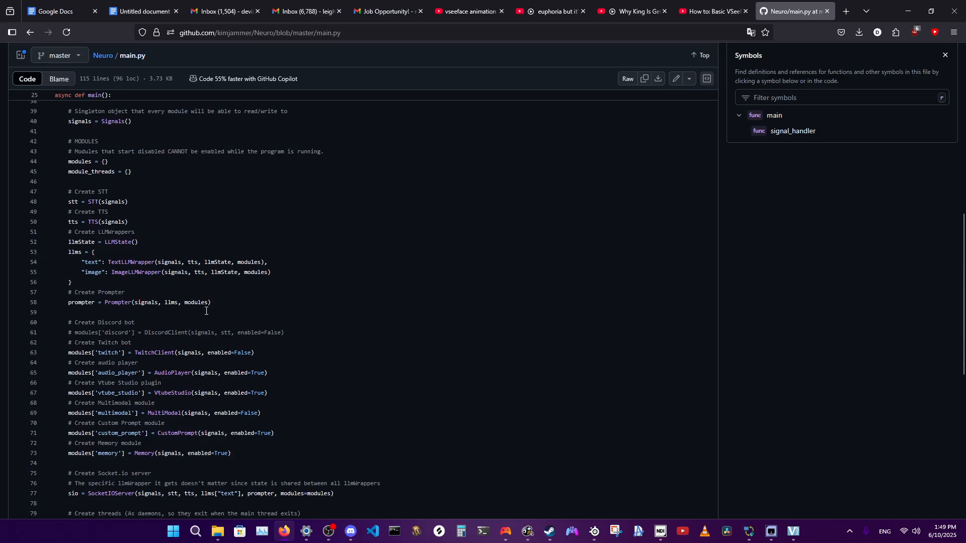
scroll(206, 311, "down", 6)
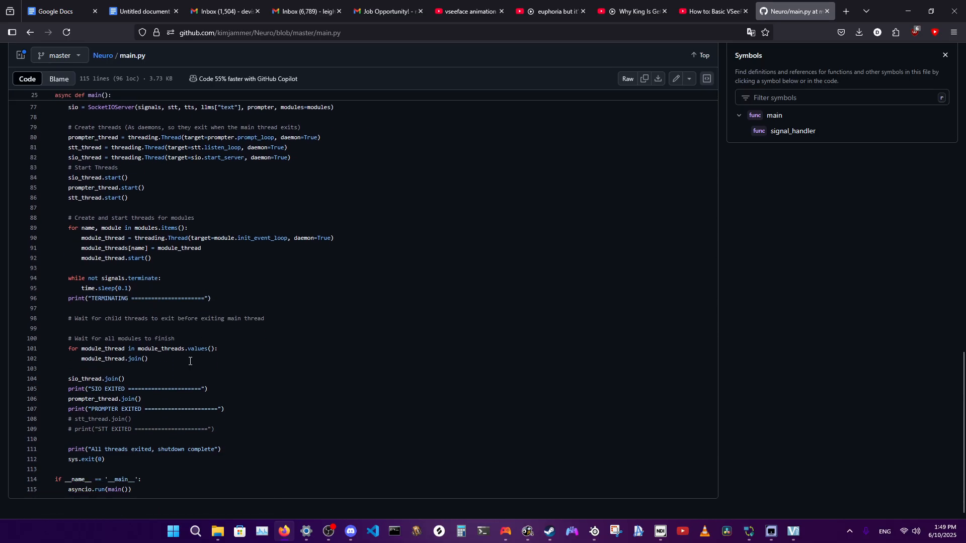
scroll(253, 400, "up", 11)
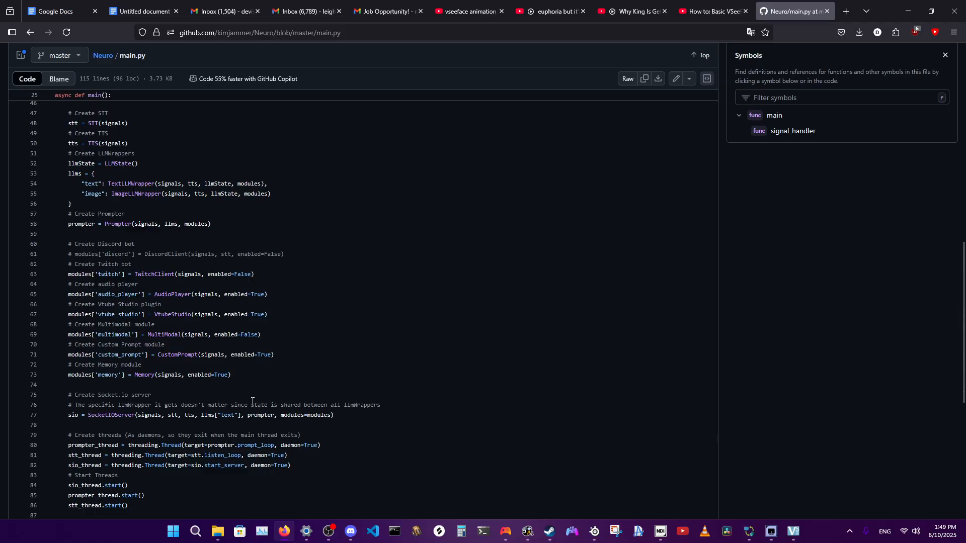
scroll(252, 400, "up", 6)
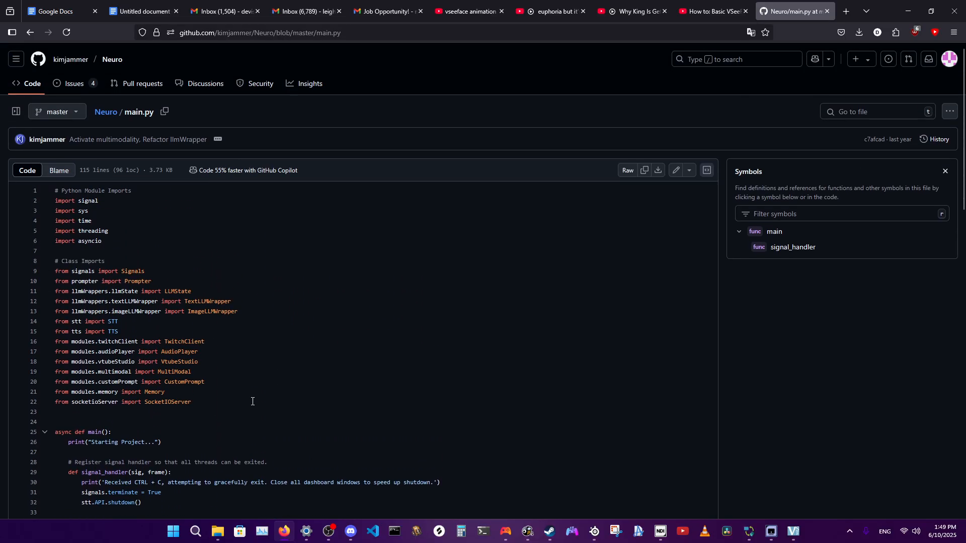
scroll(253, 401, "down", 9)
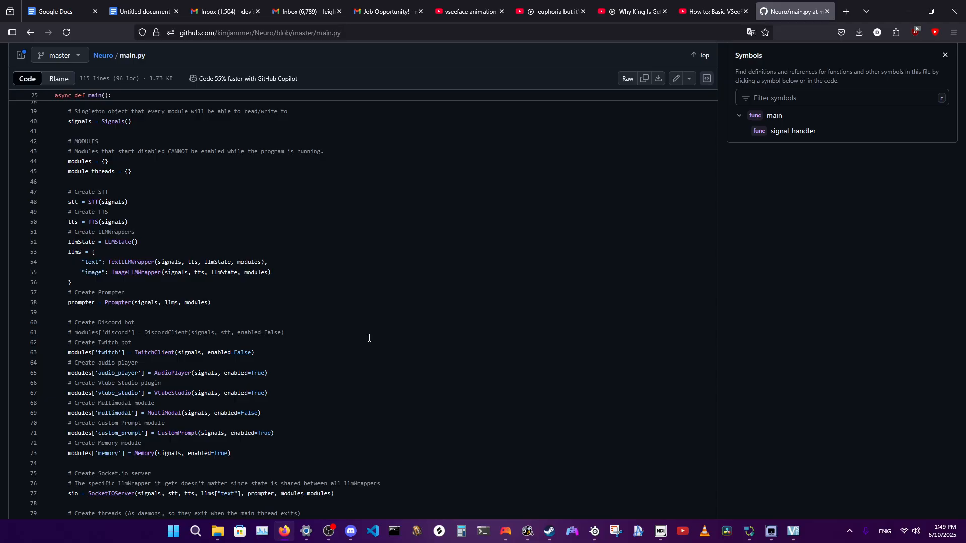
scroll(369, 338, "up", 10)
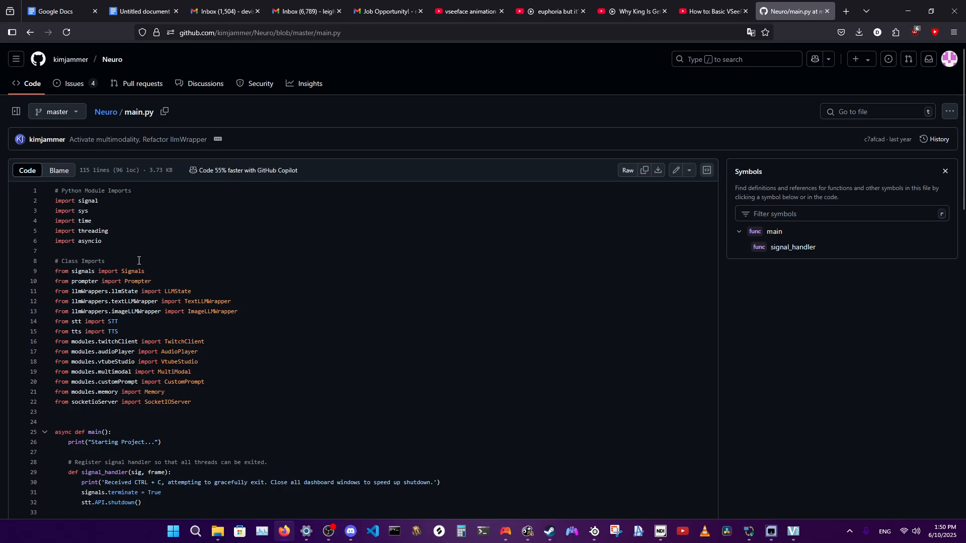
scroll(139, 261, "down", 2)
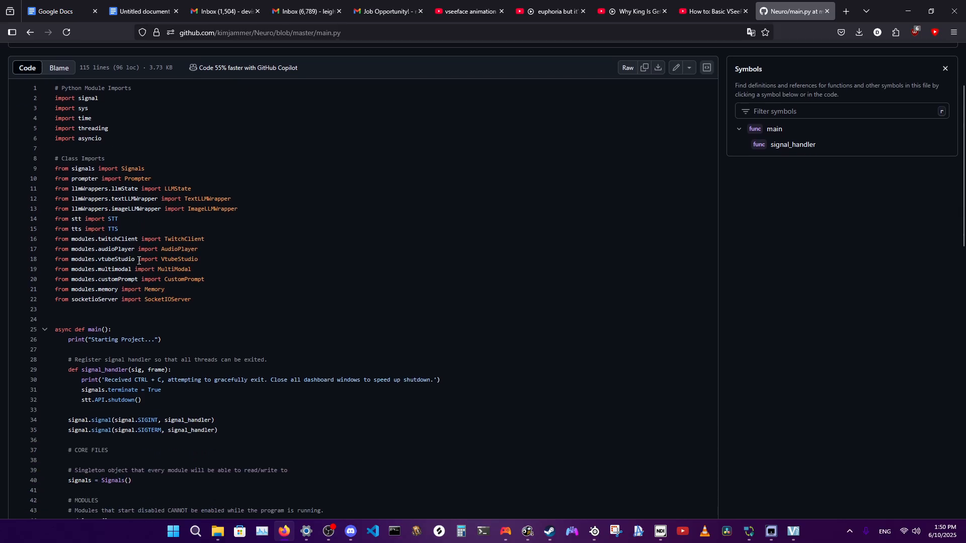
scroll(139, 260, "up", 1)
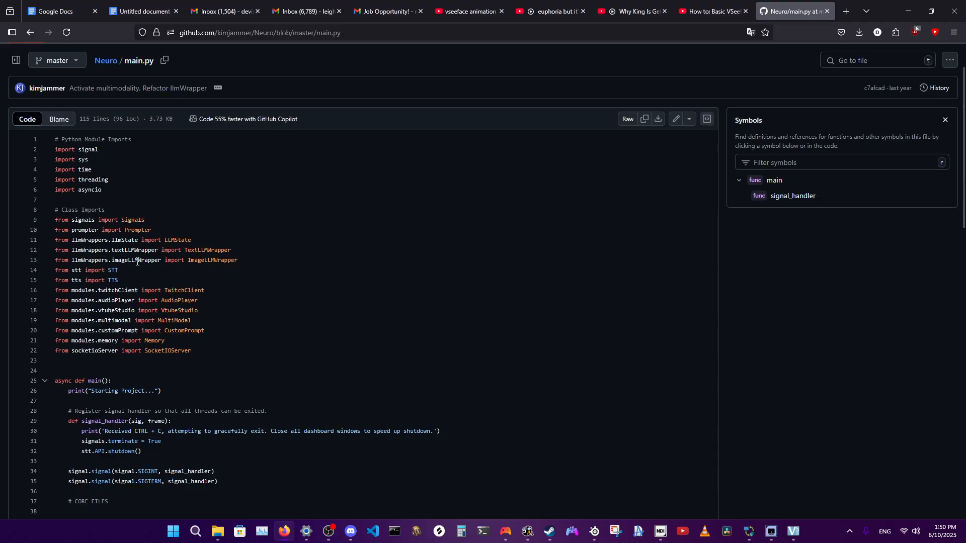
scroll(212, 286, "down", 1)
scroll(212, 287, "up", 1)
Look up the references to threading in main.py, close the symbols panel and view the thread code at the file's end.
triple_click(100, 181)
left_click(100, 181)
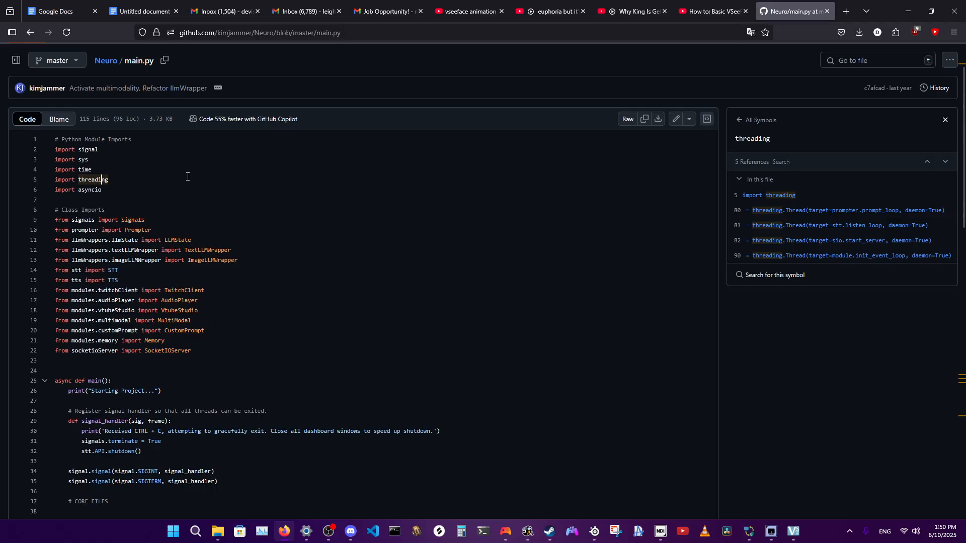
left_click(126, 199)
left_click(945, 120)
scroll(274, 268, "down", 15)
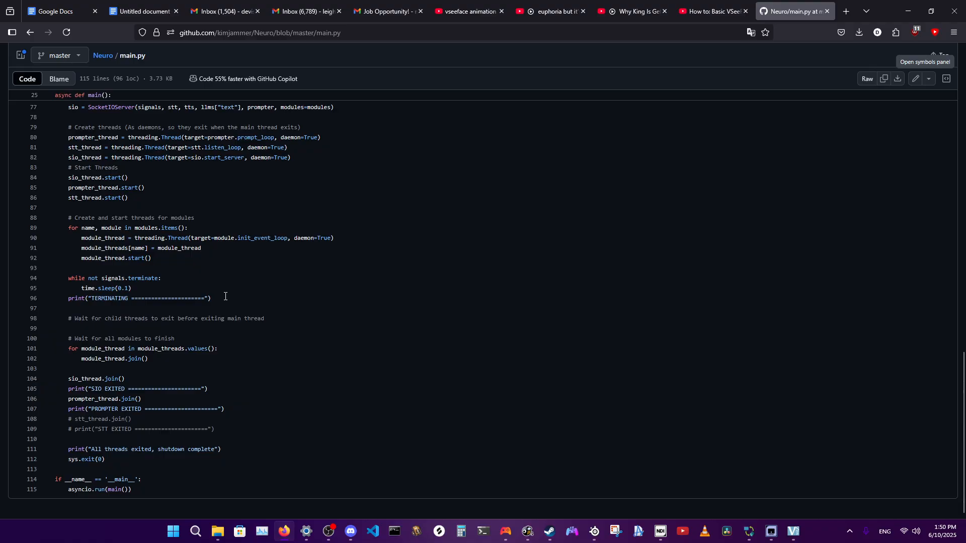
Examine main.py on GitHub from the thread code back up through the module setup to the class imports.
scroll(225, 296, "up", 12)
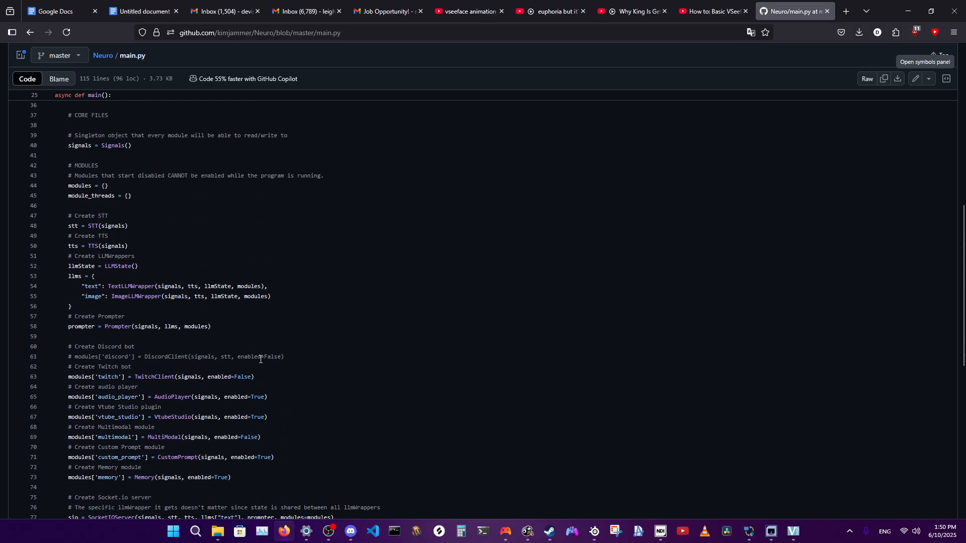
scroll(281, 361, "up", 5)
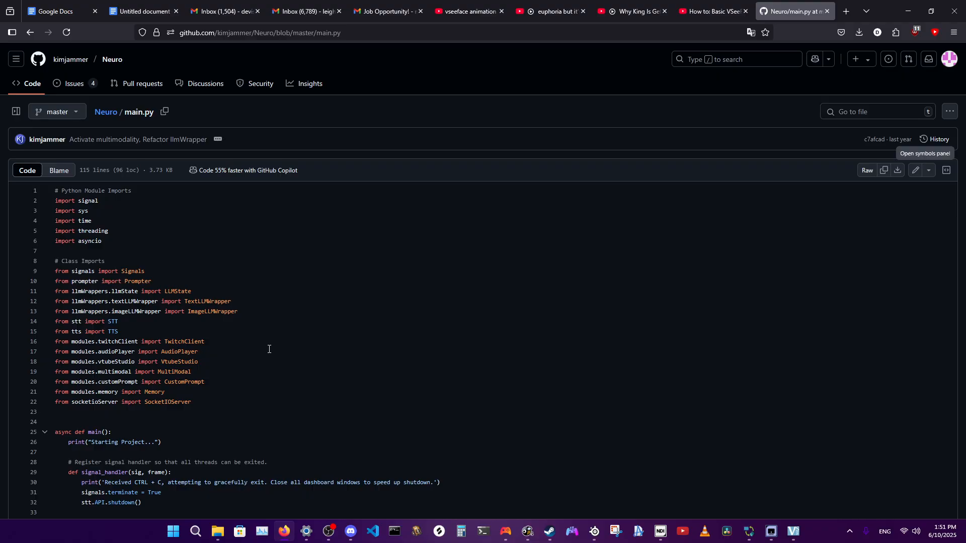
scroll(332, 365, "down", 4)
scroll(346, 374, "up", 5)
Switch to the NDI view of the MSI PC and bring up NeuronTheStupid's main.py in Visual Studio Code.
left_click(771, 532)
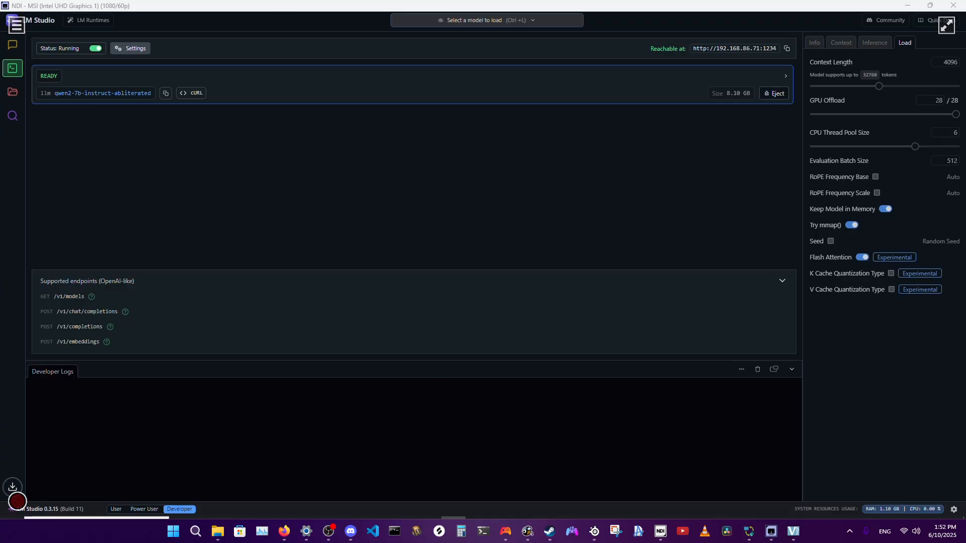
mouse_move(373, 532)
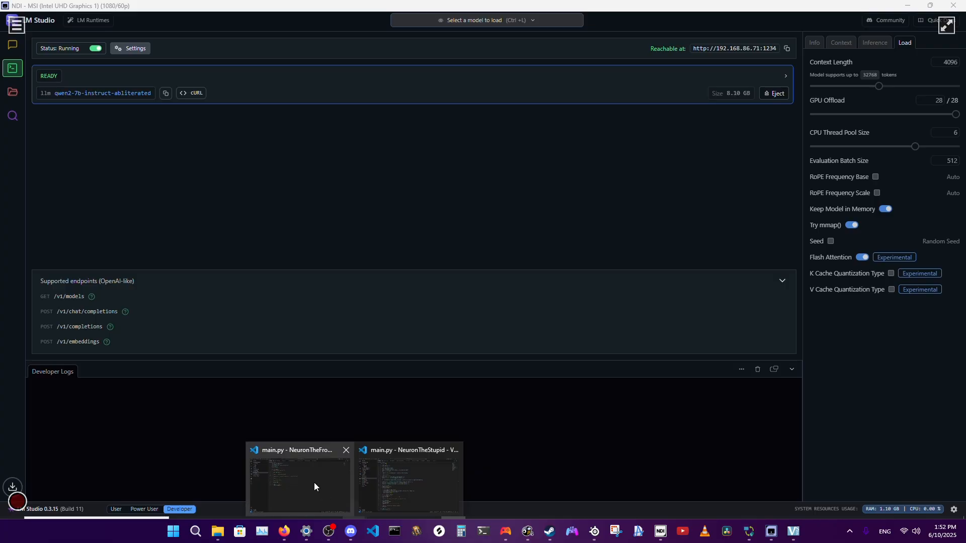
left_click(387, 470)
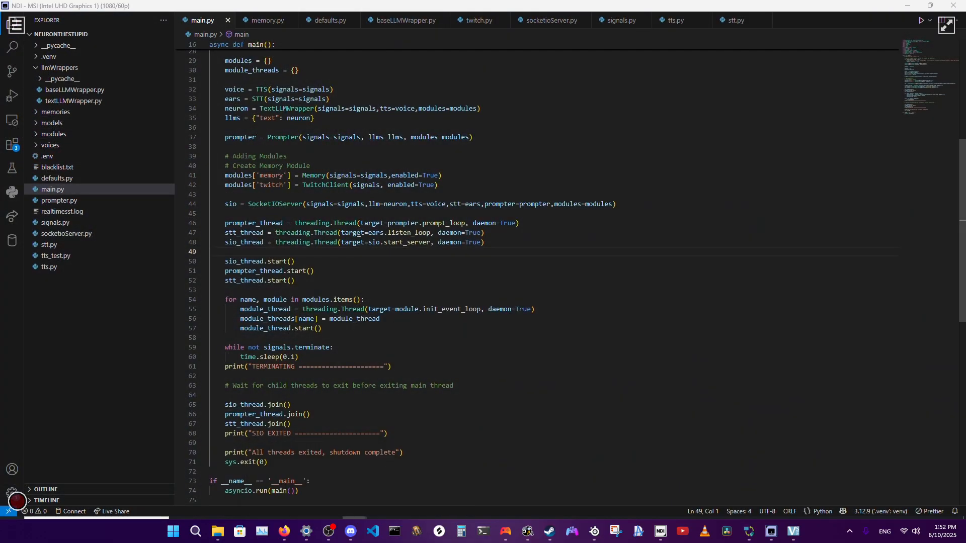
Examine the imports, module setup and thread code in NeuronTheStupid's main.py, and minimise the code window.
scroll(313, 215, "up", 6)
scroll(297, 196, "up", 3)
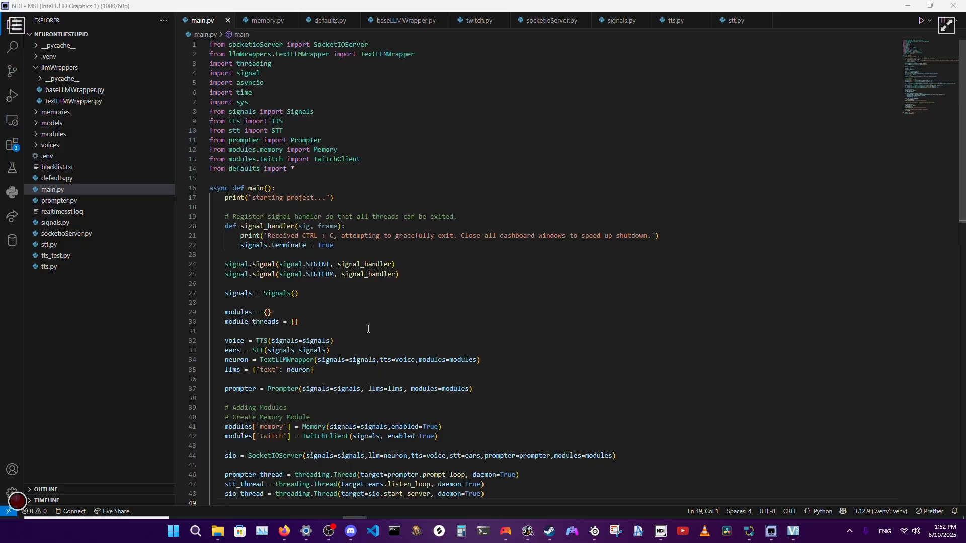
scroll(355, 326, "down", 4)
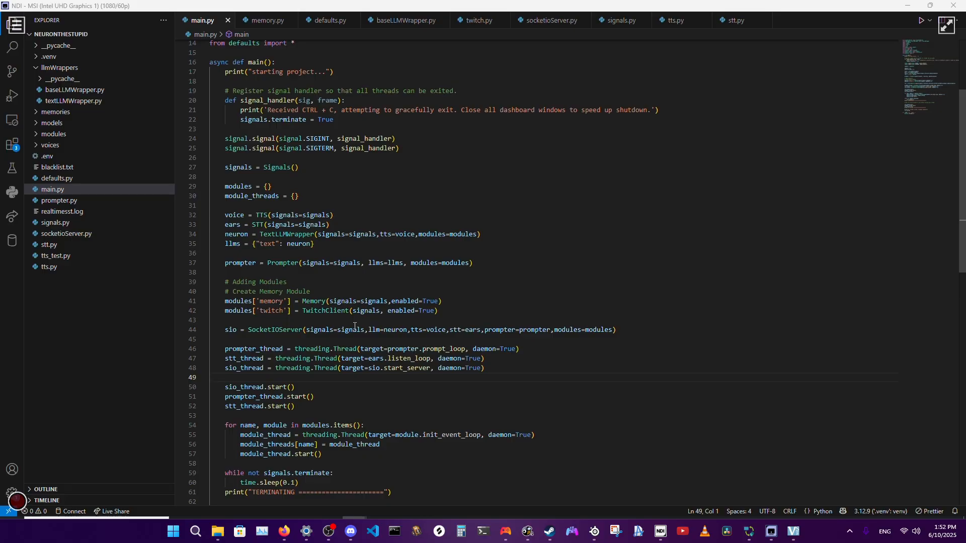
scroll(355, 327, "down", 3)
scroll(400, 314, "down", 2)
scroll(400, 313, "down", 3)
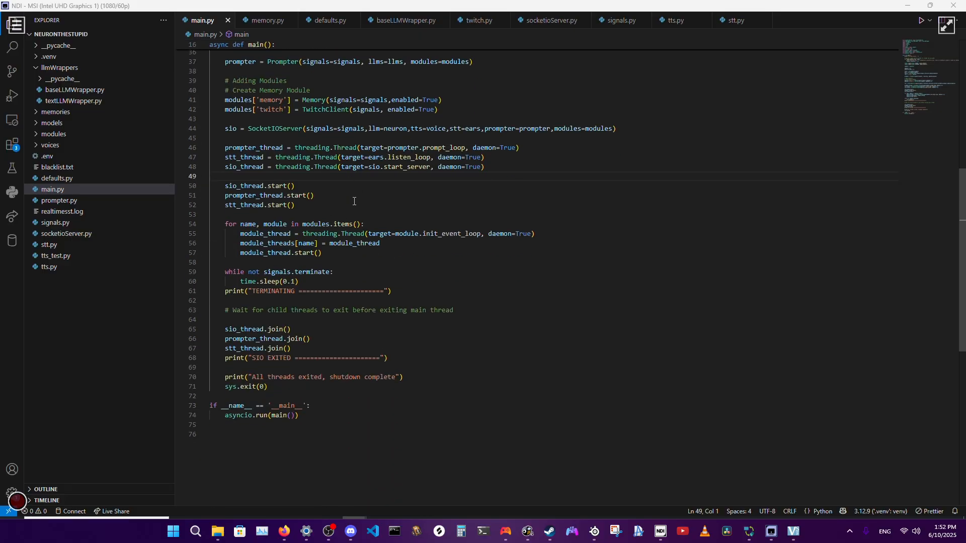
scroll(358, 329, "up", 10)
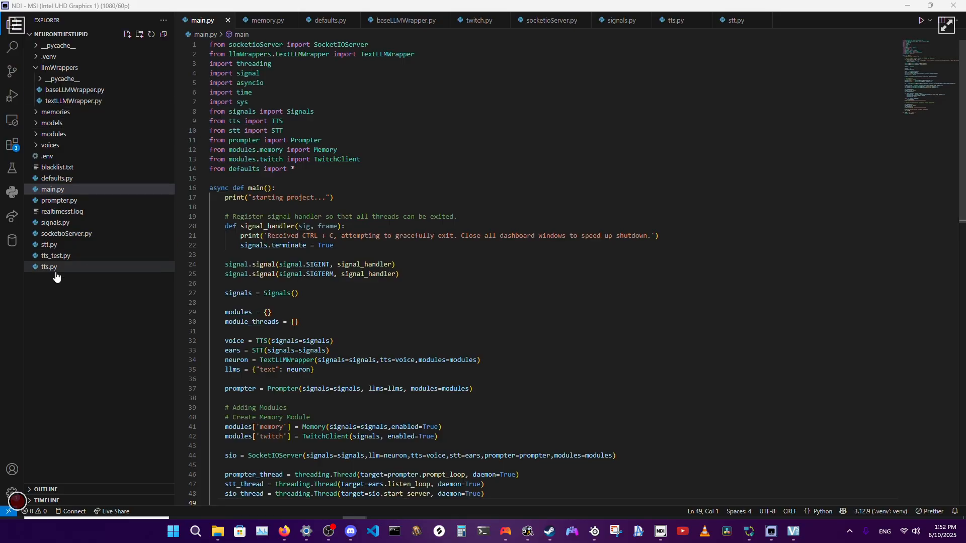
left_click(909, 6)
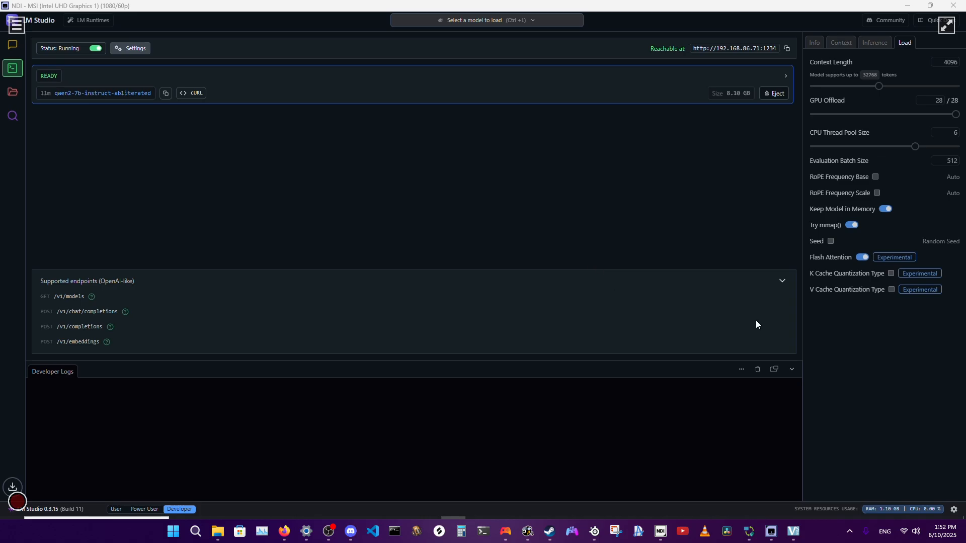
left_click(358, 381)
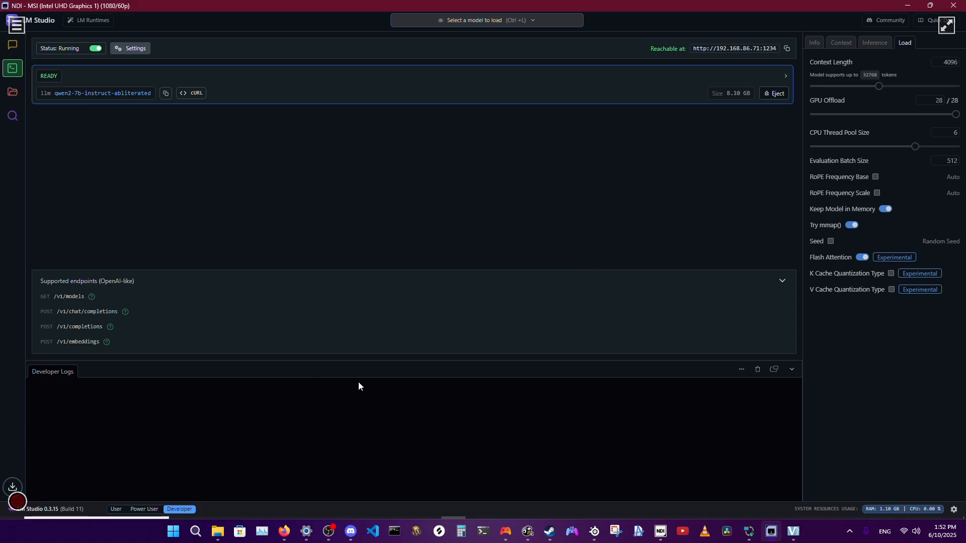
Show the avatar in VSeeFace, view VTube Studio in the Steam library and return to VSeeFace.
left_click(793, 533)
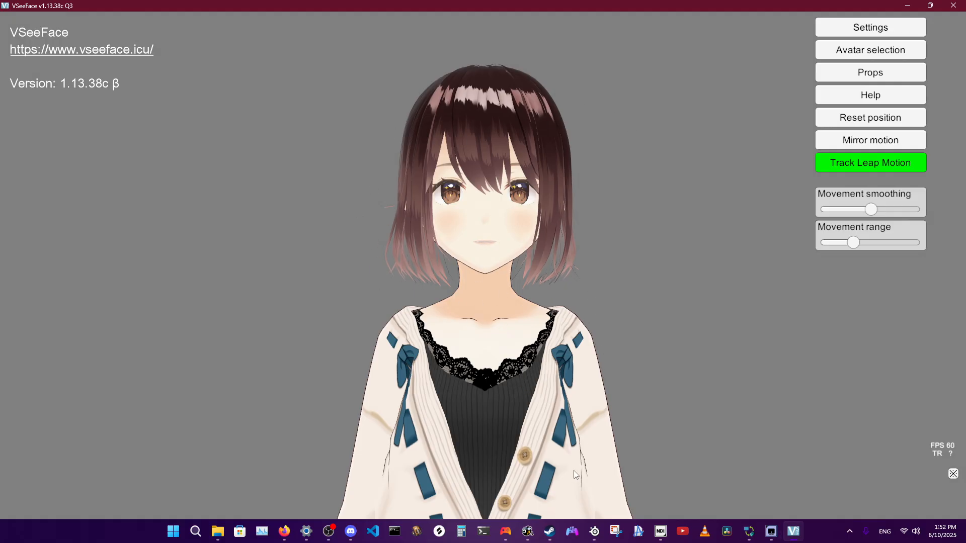
left_click(549, 531)
left_click(67, 451)
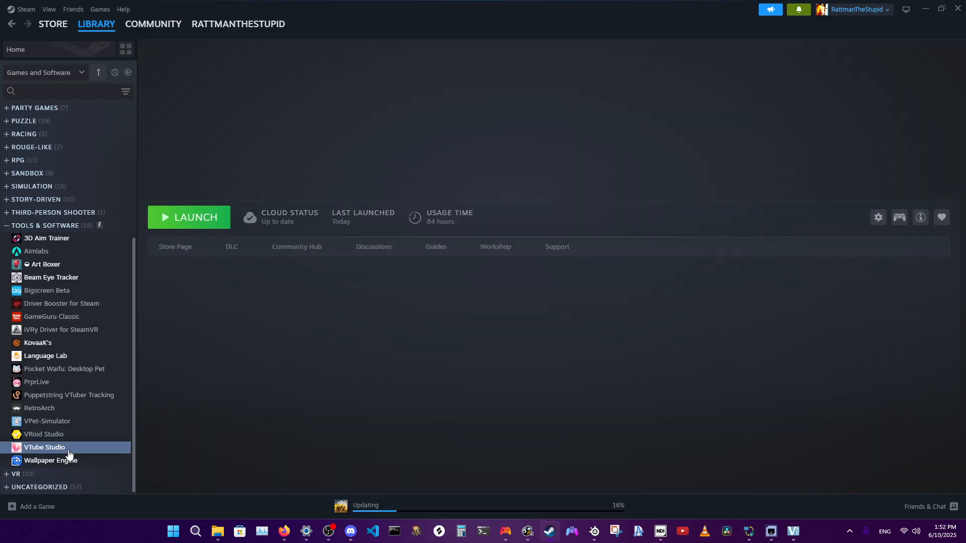
left_click(793, 532)
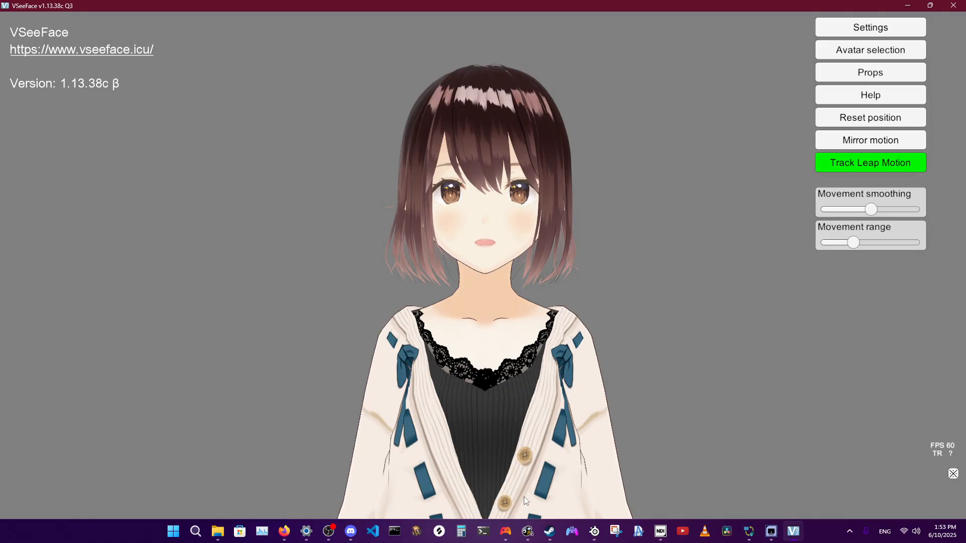
Switch to Steam, look over the VTube Studio library page and return to the avatar in VSeeFace.
left_click(549, 531)
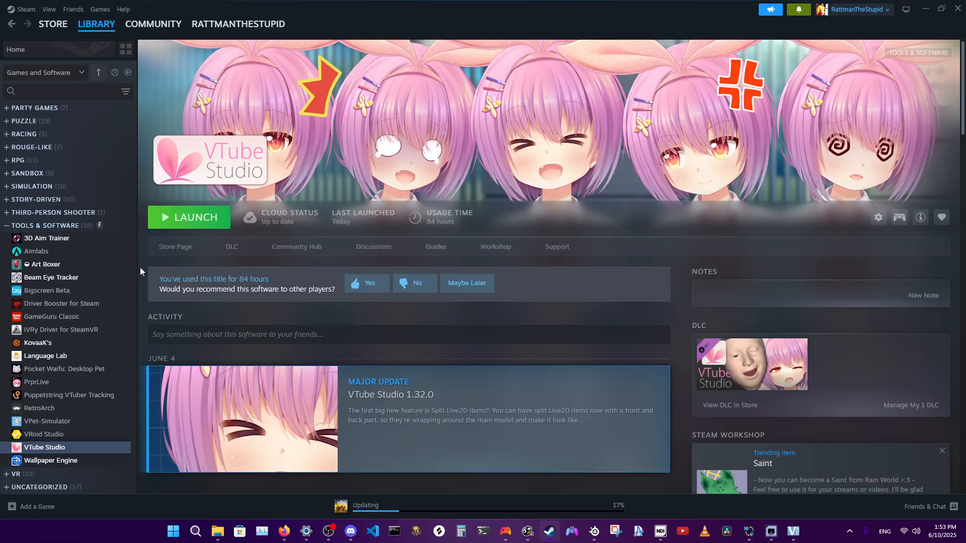
scroll(140, 268, "down", 5)
scroll(140, 267, "up", 5)
left_click(793, 532)
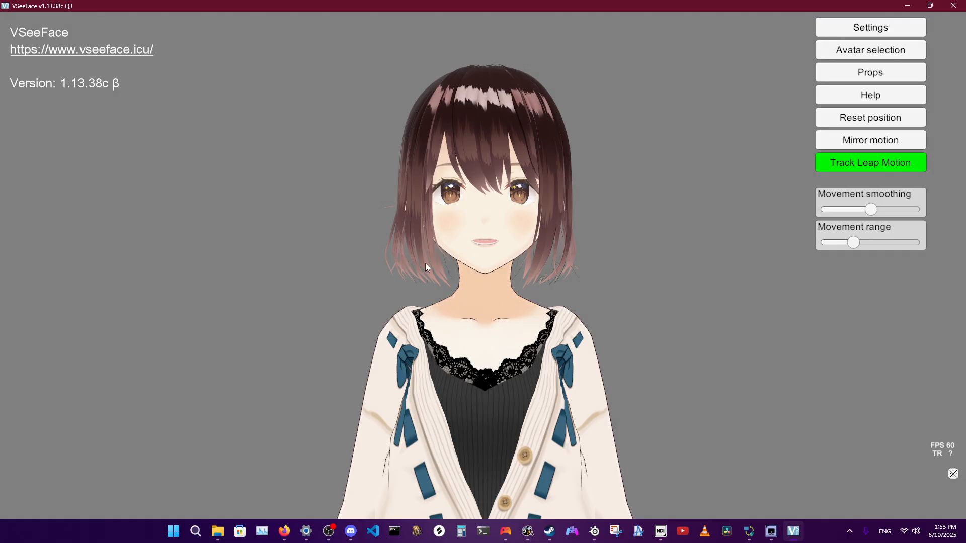
View VRoid Studio's page in the Steam library and switch back to VSeeFace.
left_click(549, 532)
left_click(46, 436)
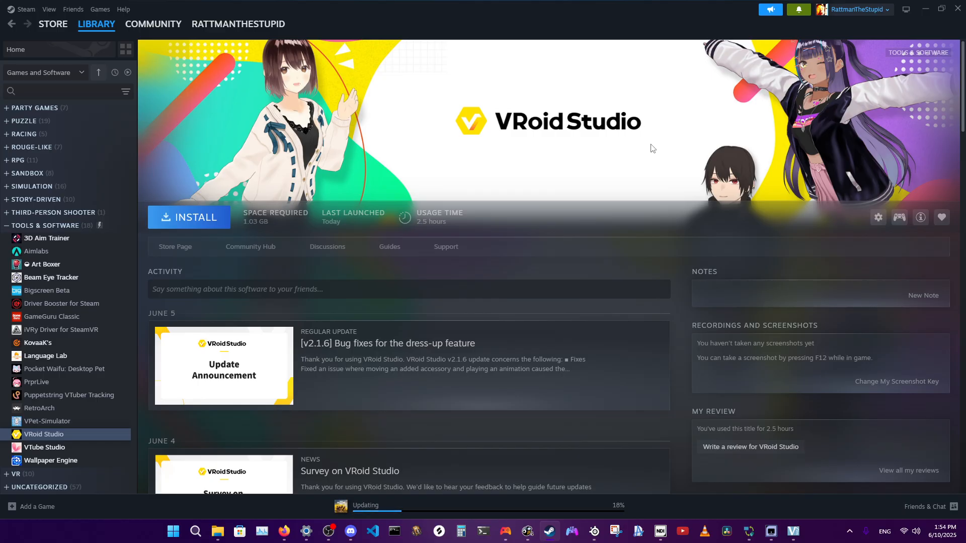
left_click(793, 531)
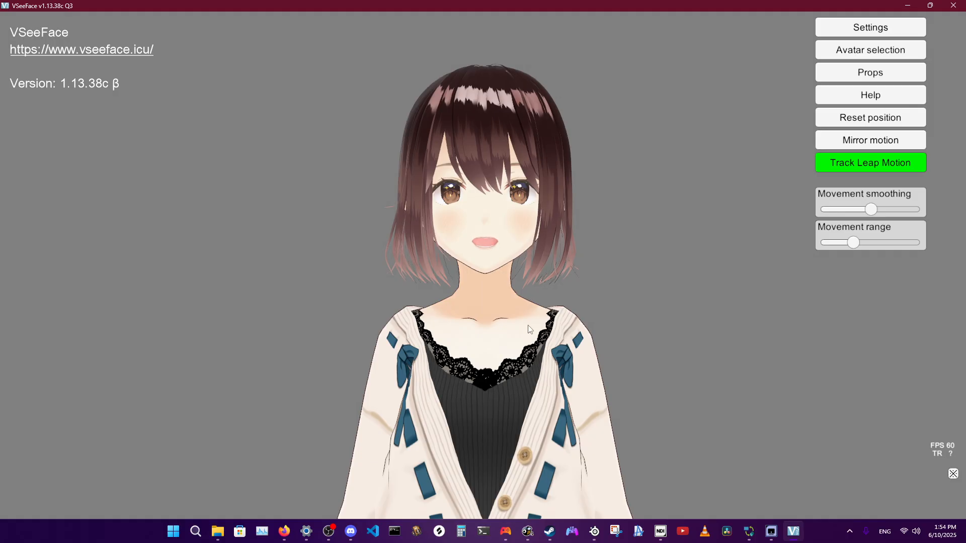
Check the Mic channel in the SteelSeries GG Sonar mixer and set VSeeFace's microphone to SteelSeries Sonar - Microphone.
left_click(598, 530)
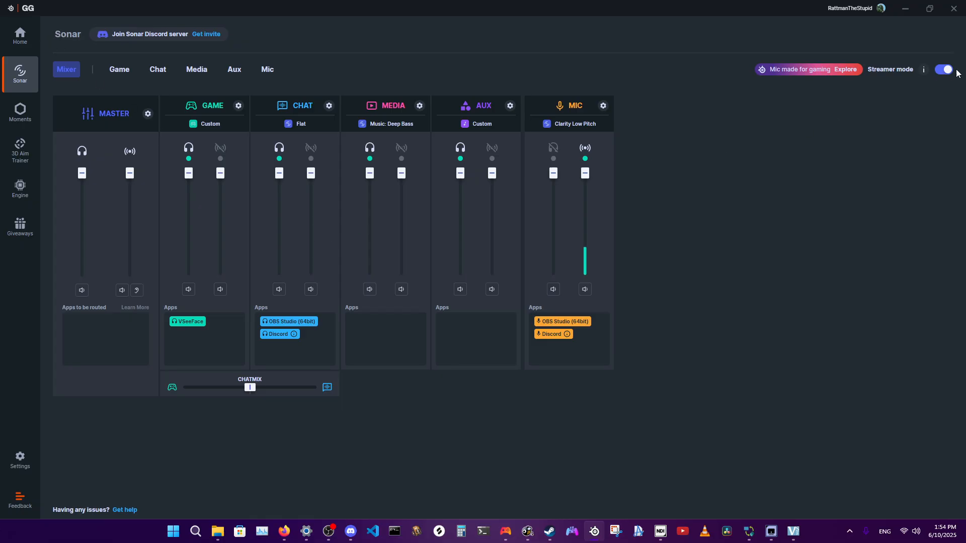
left_click(793, 531)
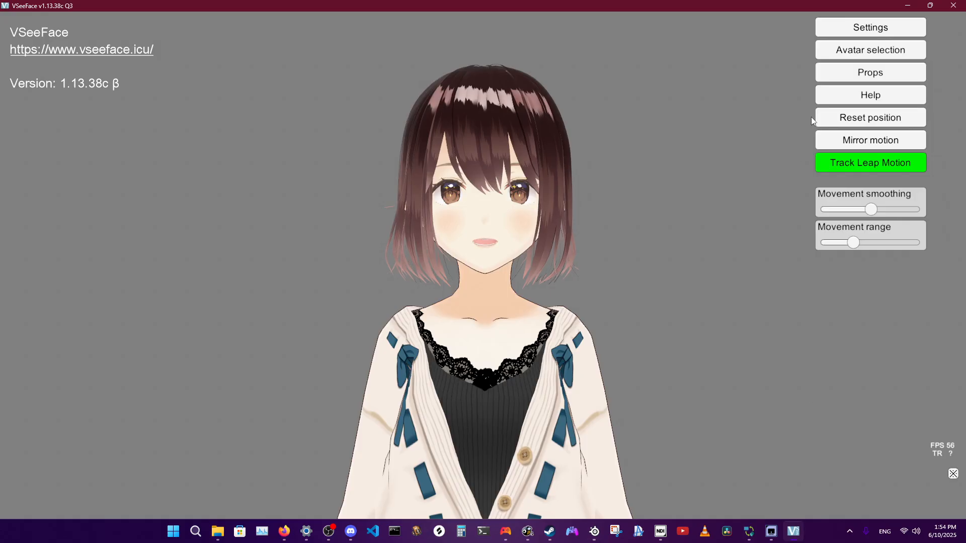
left_click(868, 28)
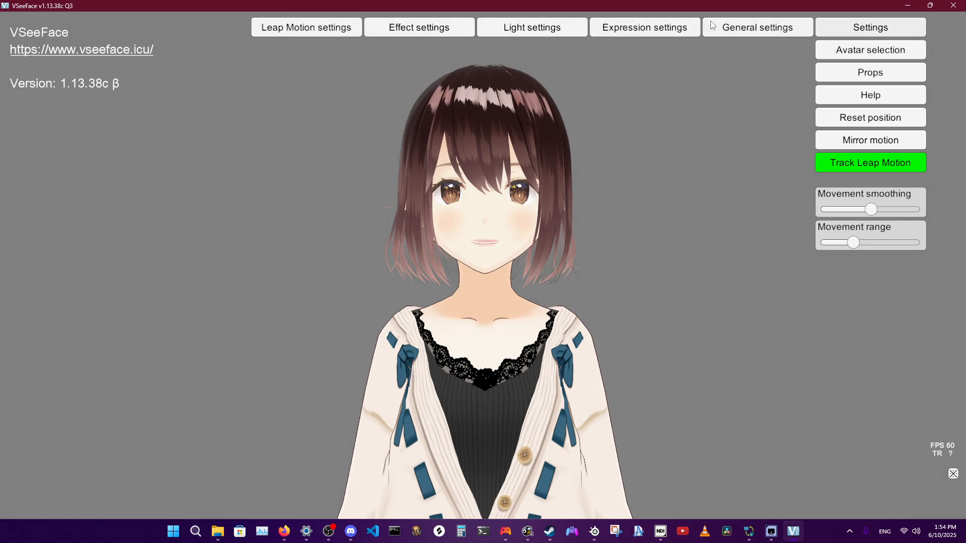
left_click(742, 27)
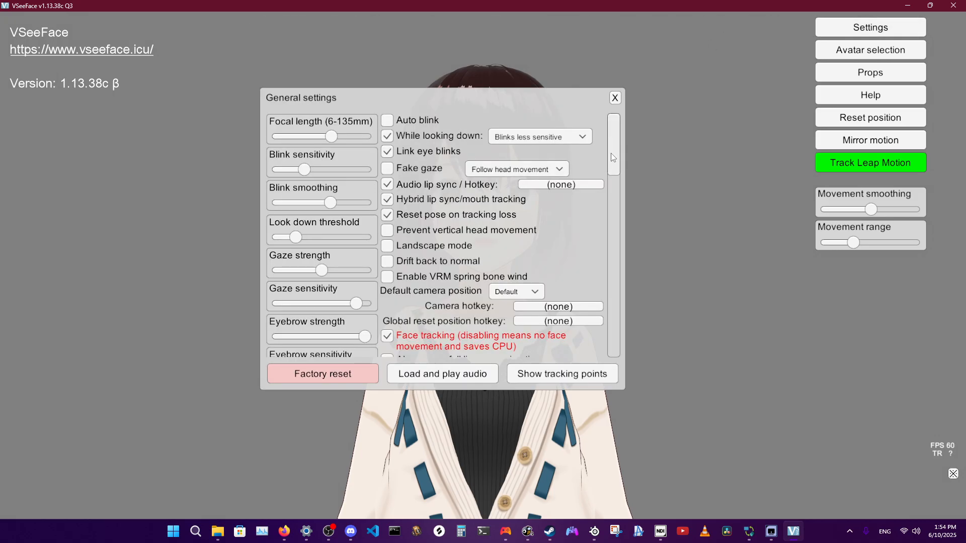
left_click_drag(613, 157, 612, 250)
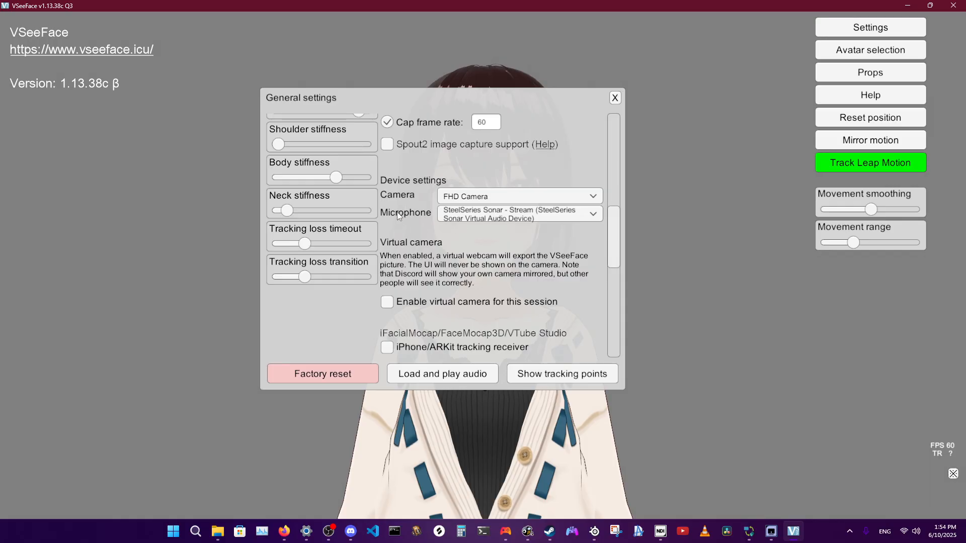
left_click(545, 216)
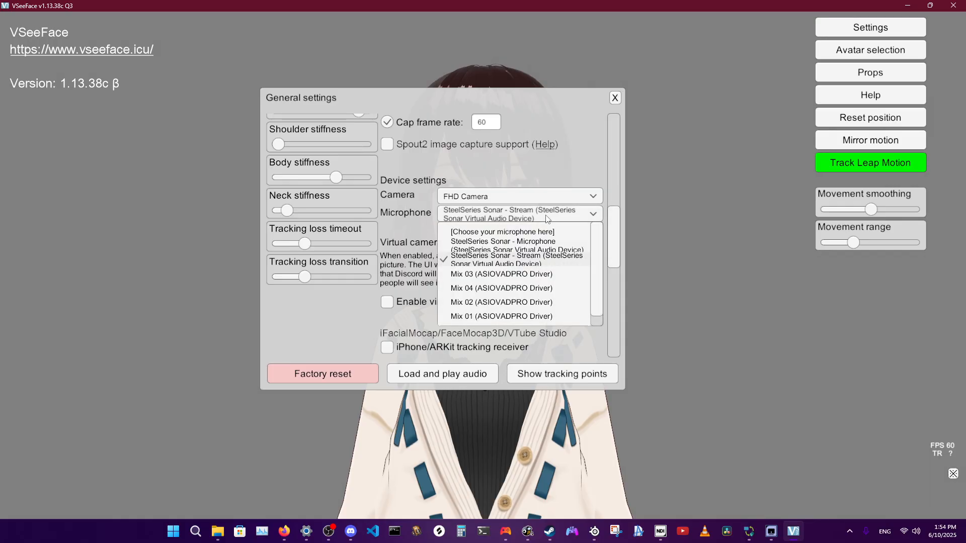
left_click(525, 246)
left_click(615, 98)
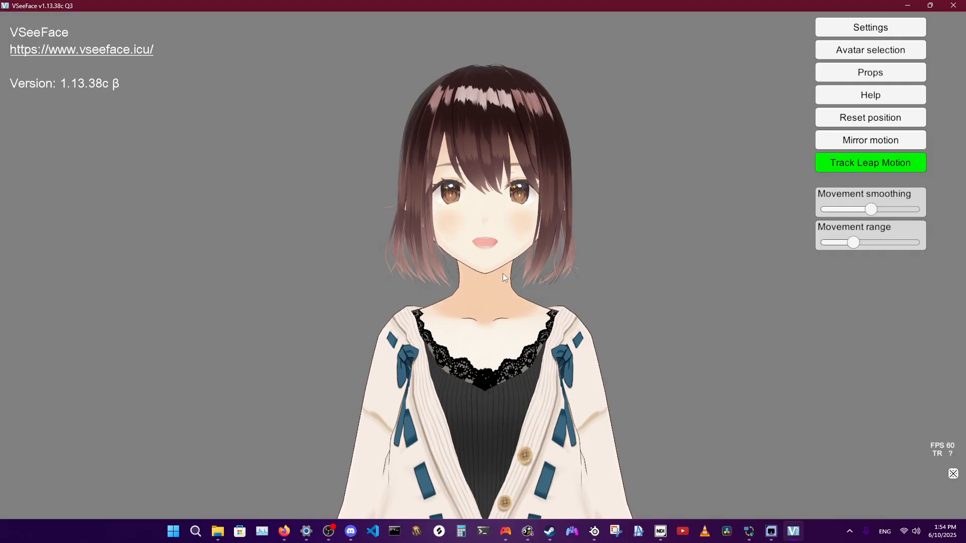
Compare the Mic channel and its routed apps in the SteelSeries GG Sonar mixer with the avatar's lip sync in VSeeFace.
left_click(594, 532)
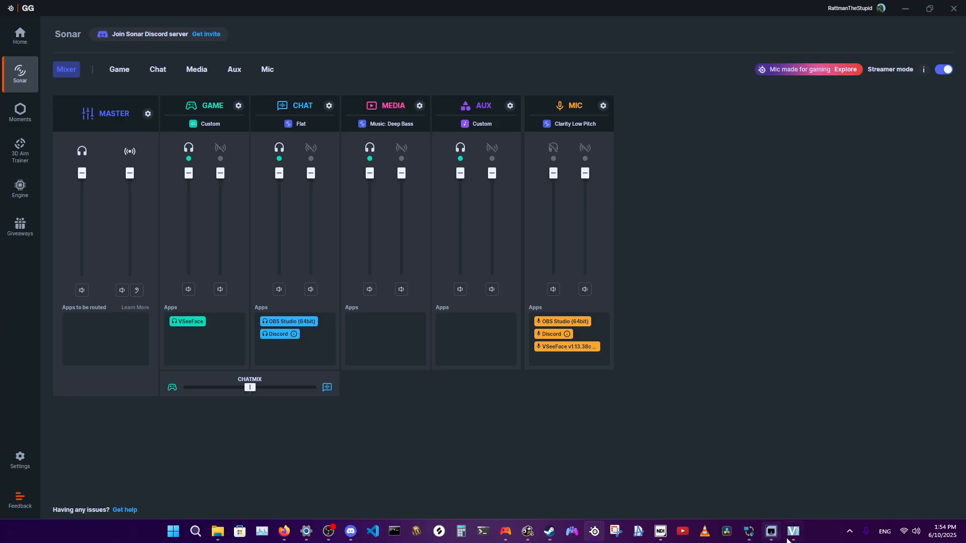
left_click(791, 537)
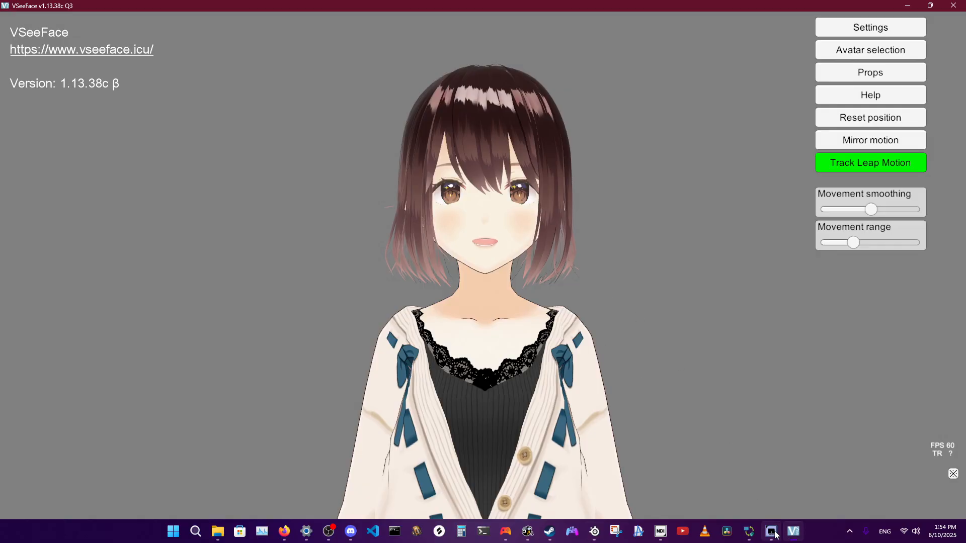
mouse_move(776, 535)
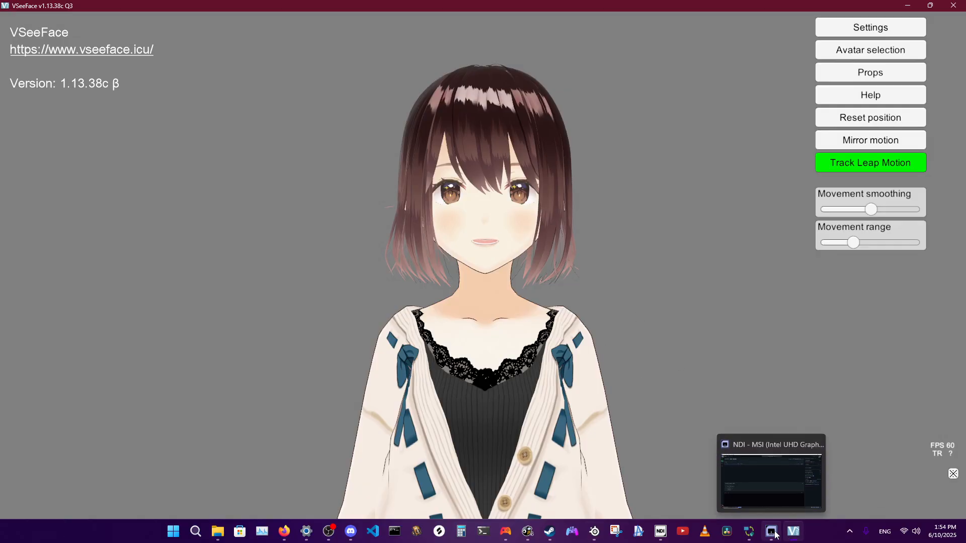
left_click(600, 535)
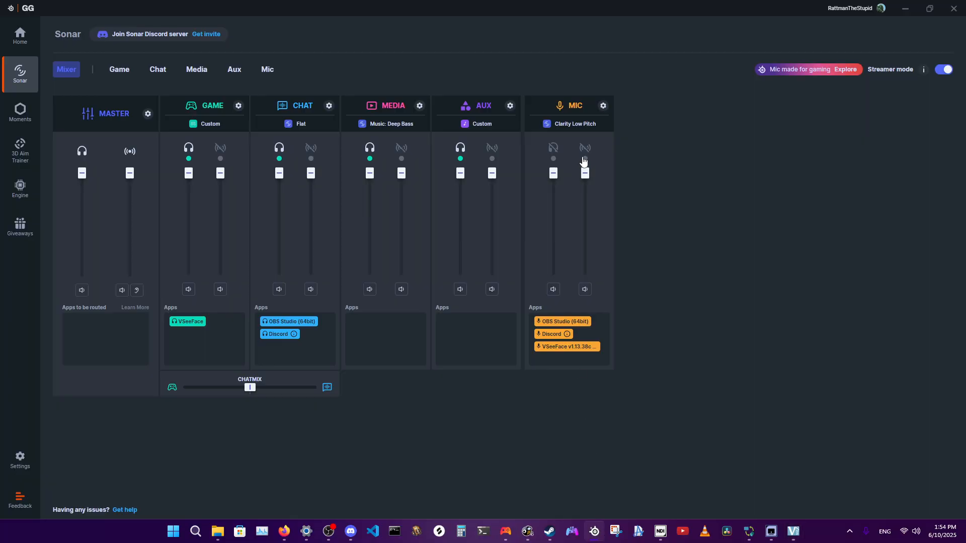
Set VSeeFace's microphone to SteelSeries Sonar - Stream, check the Mic channel in the Sonar mixer and return to VSeeFace.
left_click(793, 536)
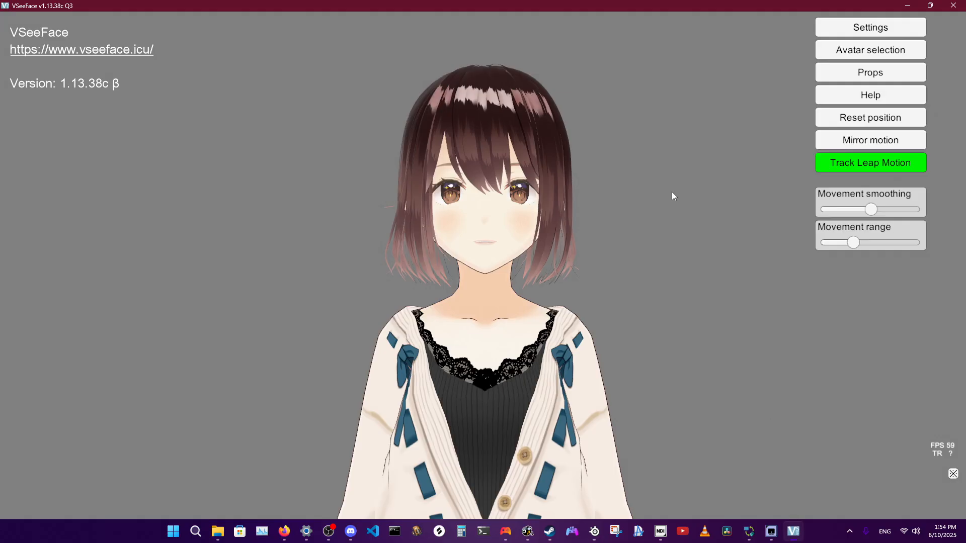
left_click(870, 27)
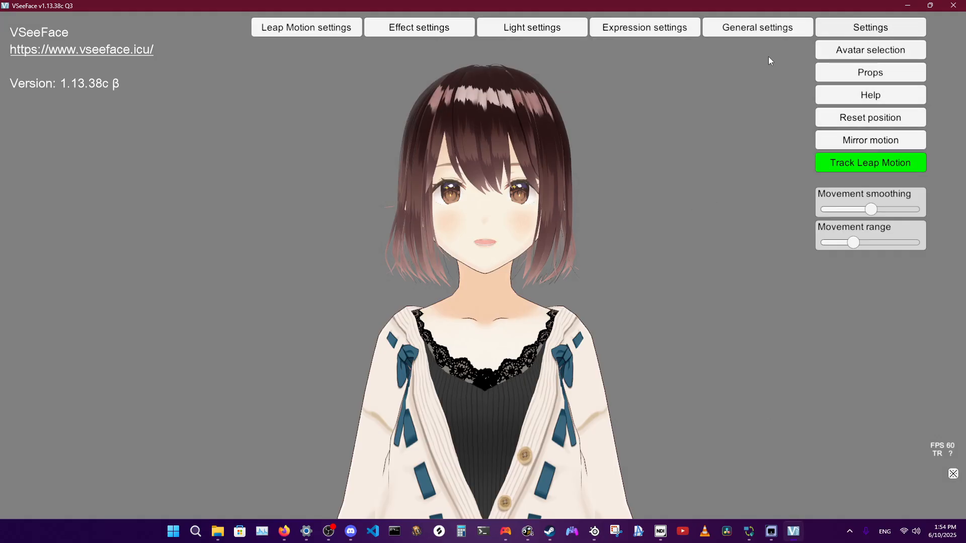
scroll(497, 310, "down", 3)
scroll(497, 303, "up", 1)
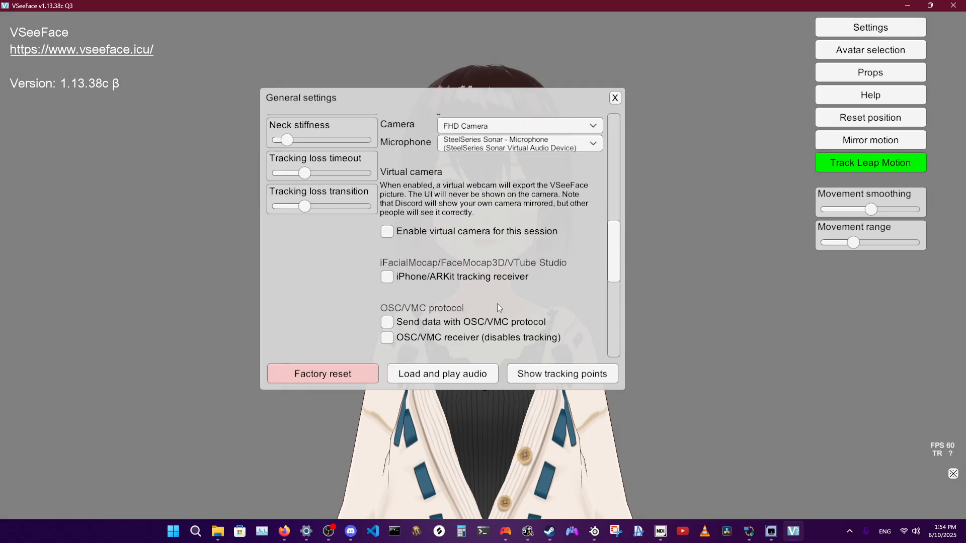
left_click(508, 143)
left_click(511, 189)
left_click(615, 98)
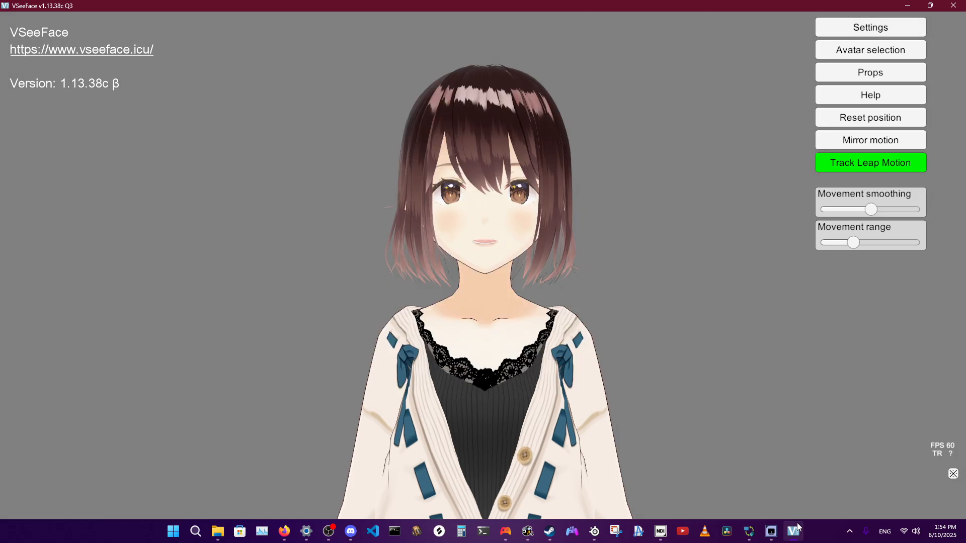
left_click(594, 531)
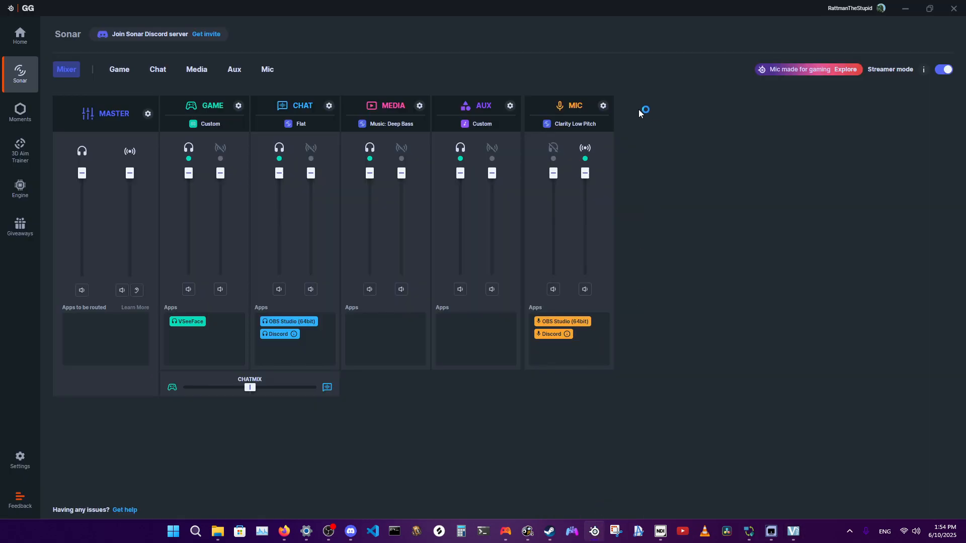
left_click(793, 531)
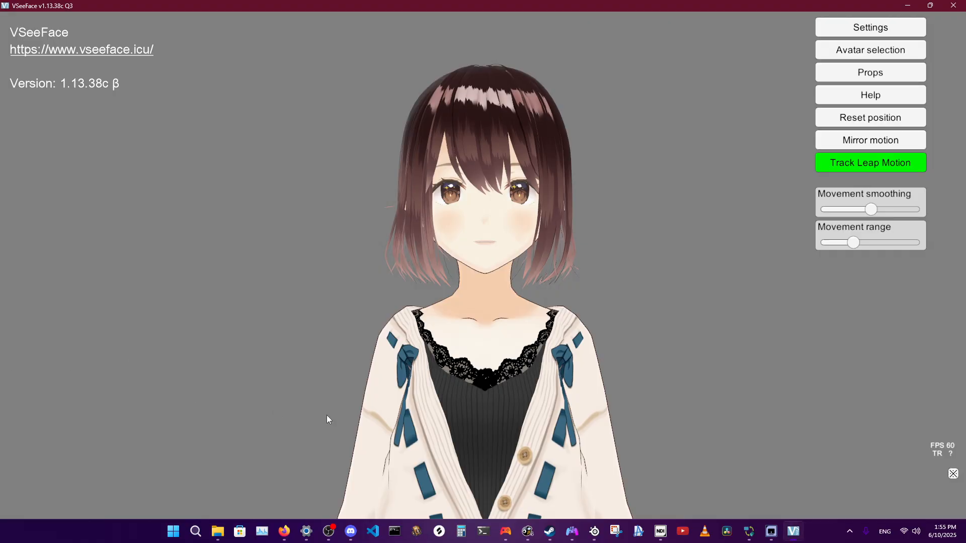
Compare the Discord call on this PC with the same call on the second PC through the NDI monitor.
left_click(777, 529)
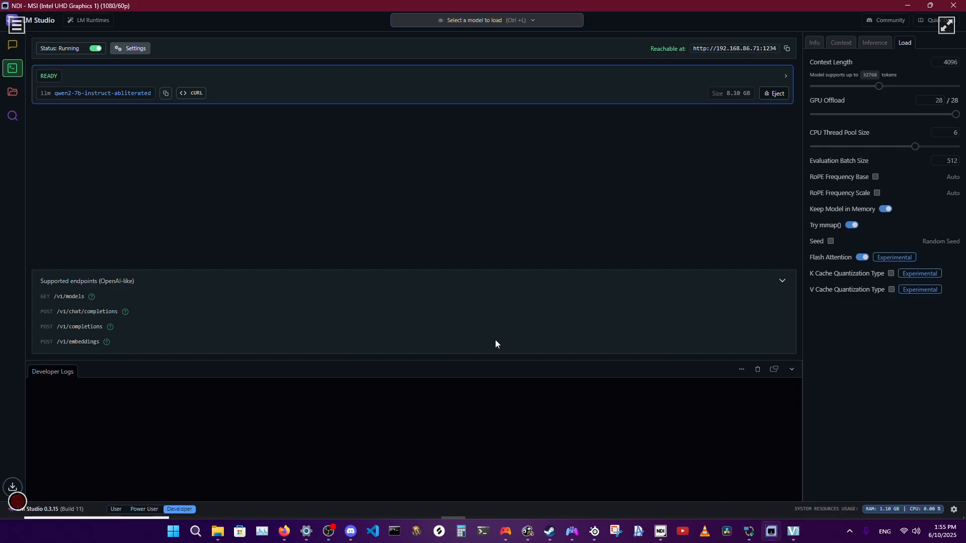
left_click(350, 531)
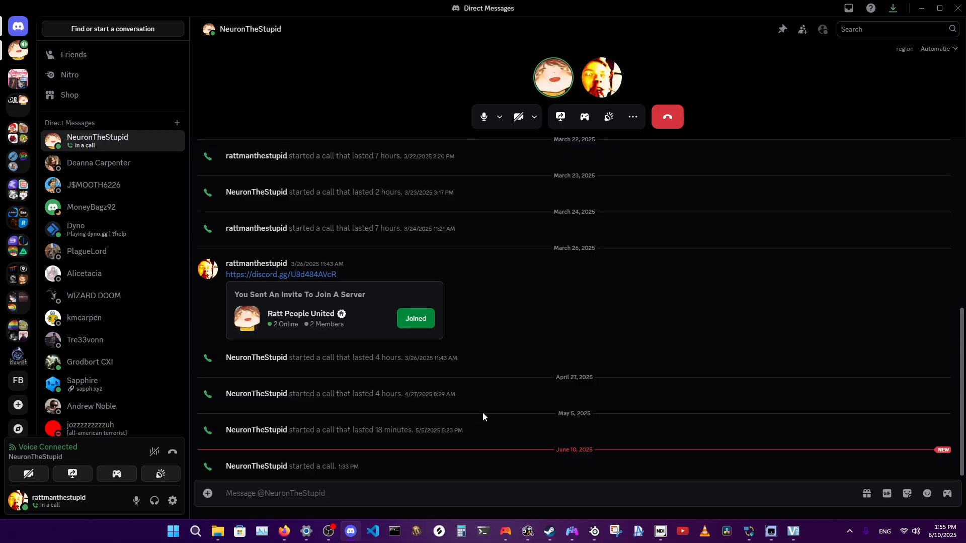
left_click(771, 531)
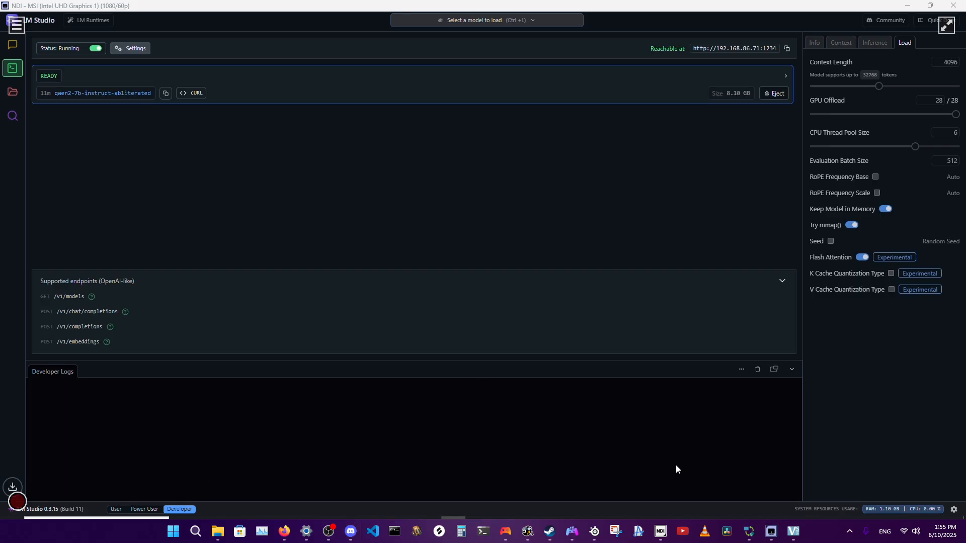
left_click(477, 528)
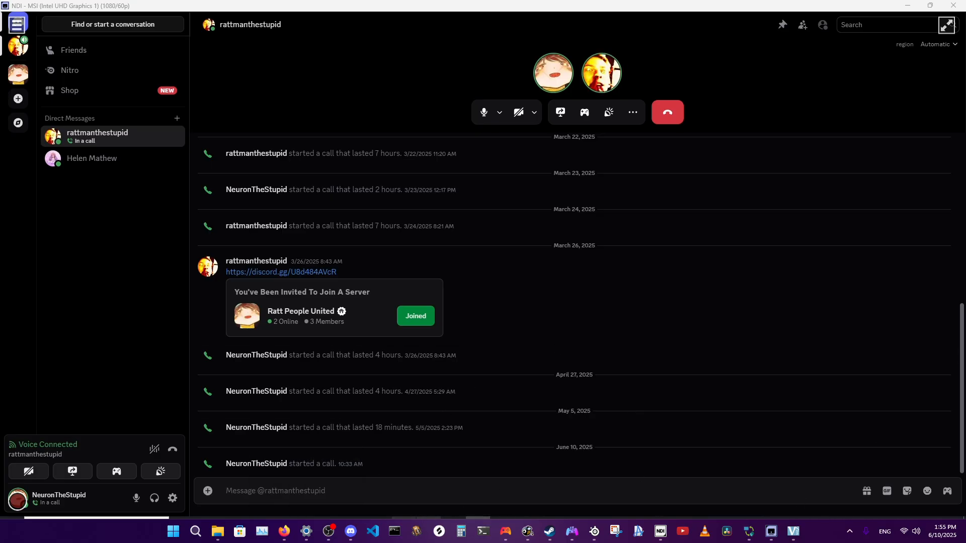
Open Voicemeeter on the second PC and view the devices available for hardware output A1, leaving the selection unchanged.
left_click(429, 529)
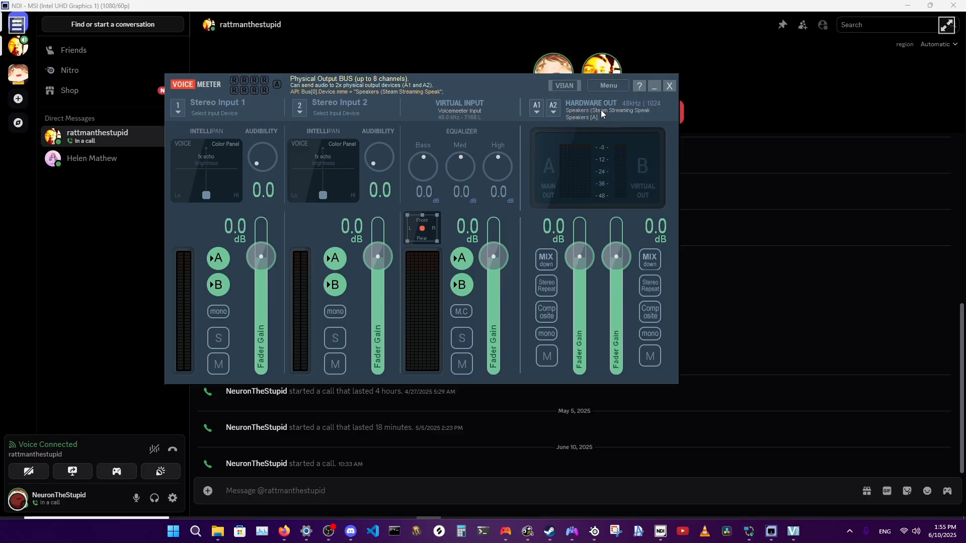
left_click(587, 111)
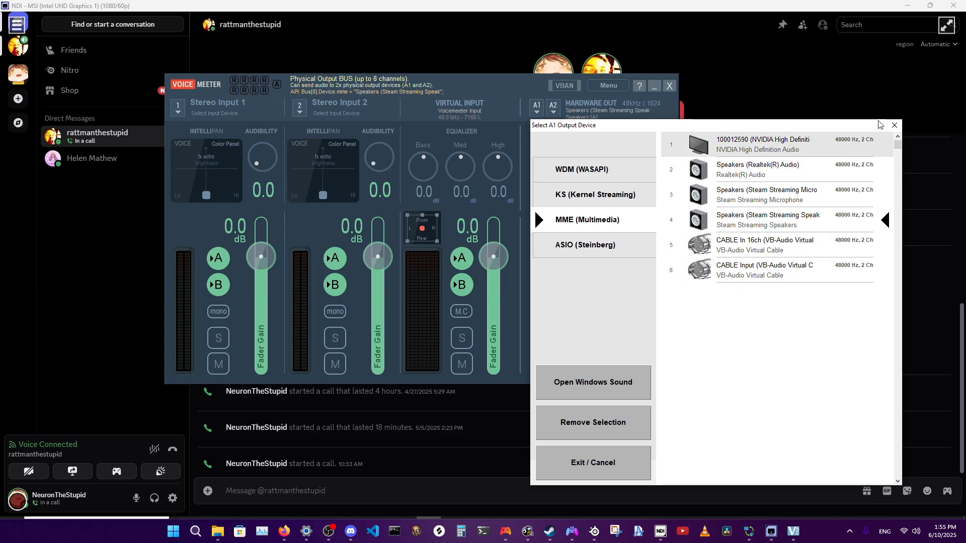
left_click(894, 124)
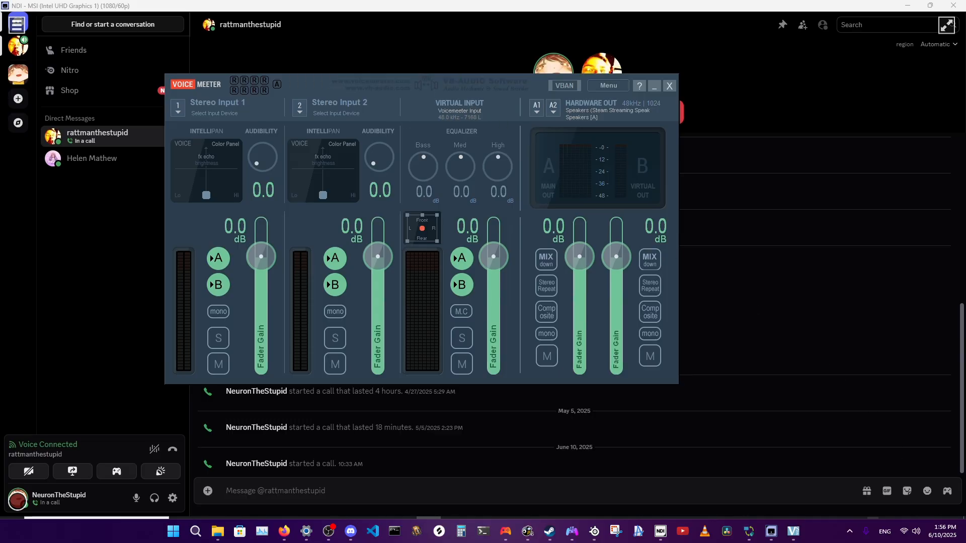
Check the second PC's Windows playback devices, then return to its Discord call.
left_click(898, 526)
left_click(916, 526)
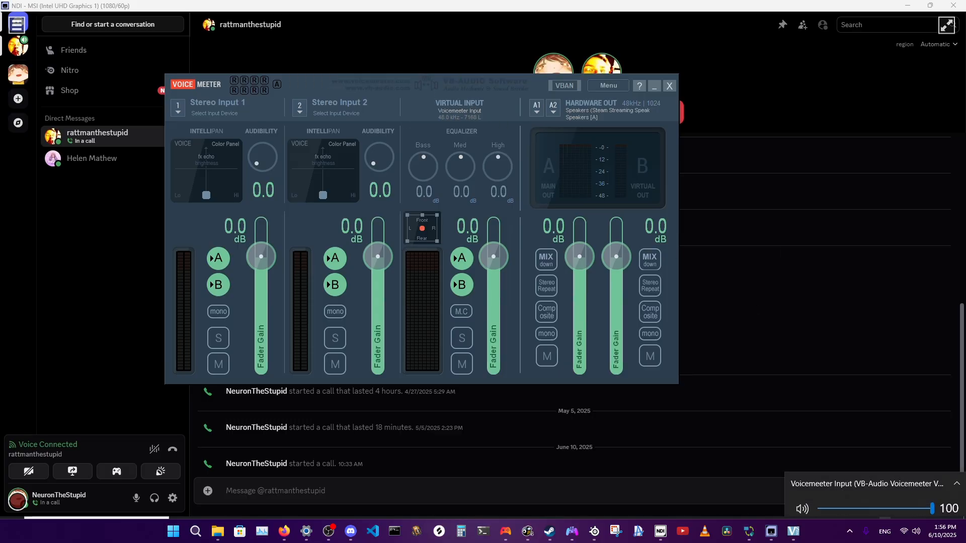
left_click(923, 480)
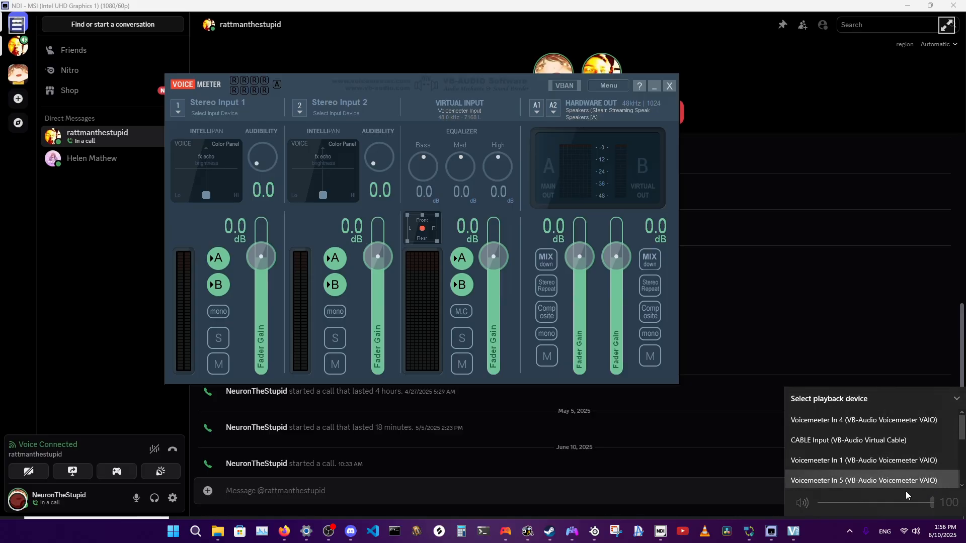
left_click(884, 525)
left_click(885, 525)
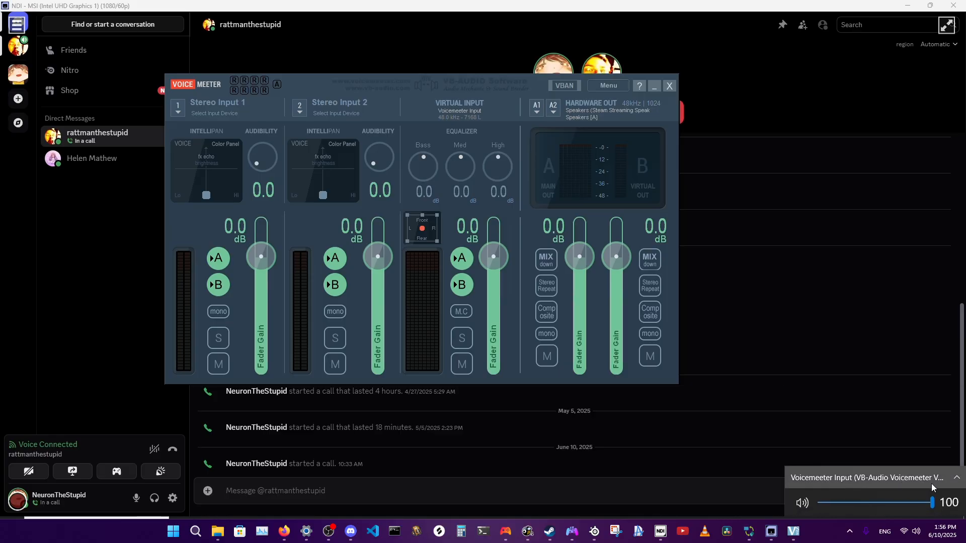
left_click(882, 439)
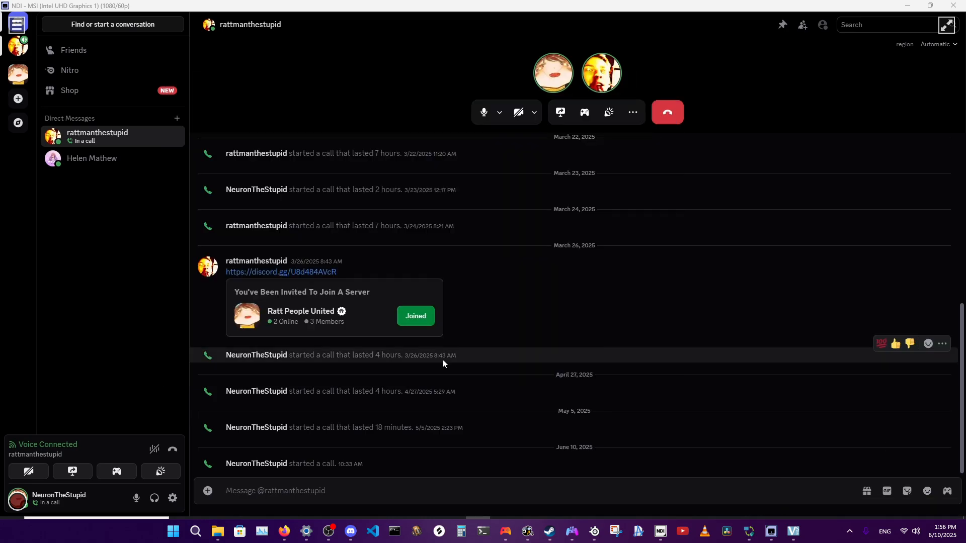
Review the voice input and output devices in the second PC's Discord Voice & Video settings and close the settings.
left_click(173, 498)
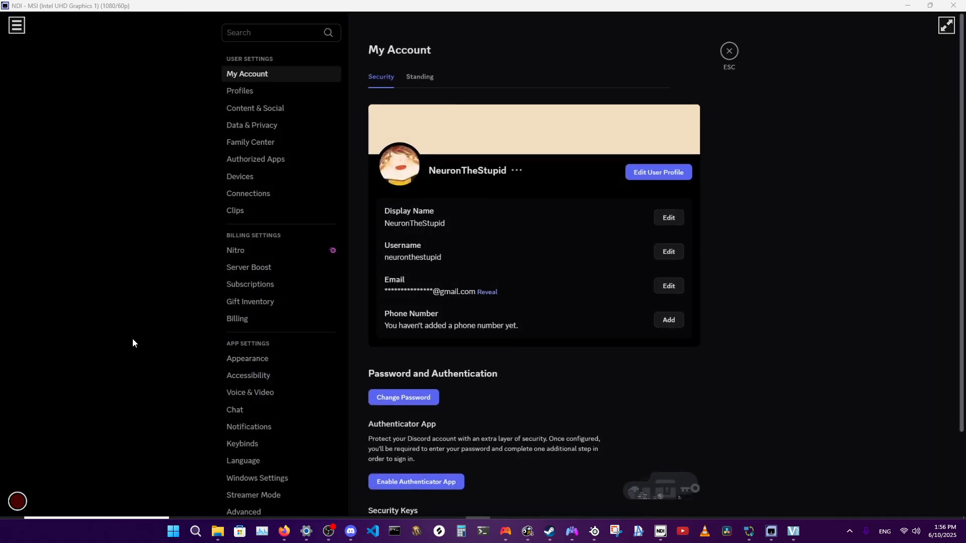
left_click(253, 392)
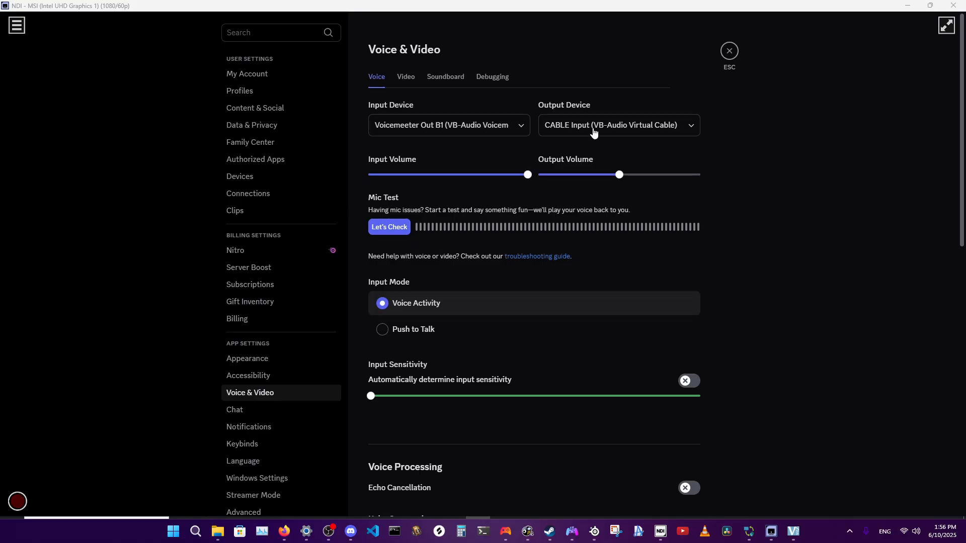
left_click(730, 51)
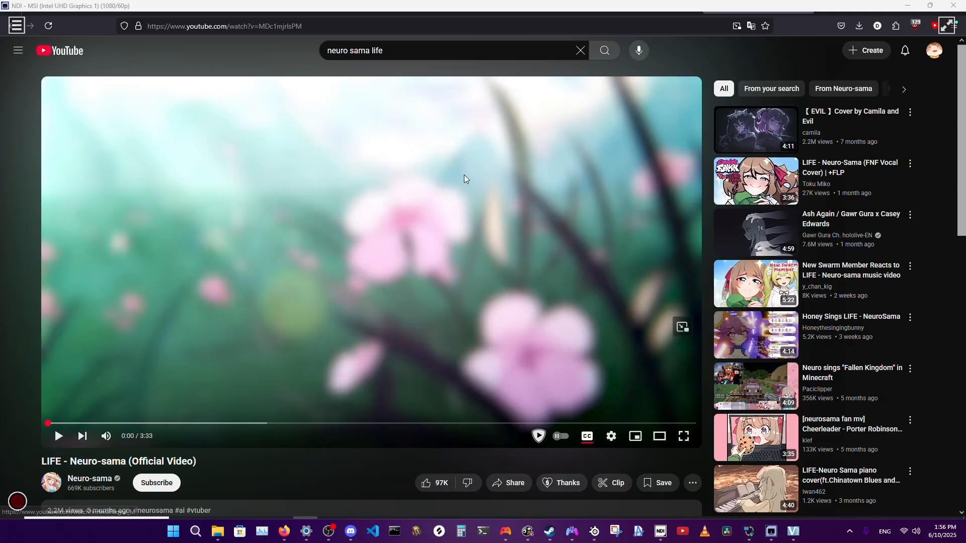
Search YouTube on the second PC for "neuro sama" and browse the results.
left_click(404, 47)
left_click_drag(404, 47, 370, 48)
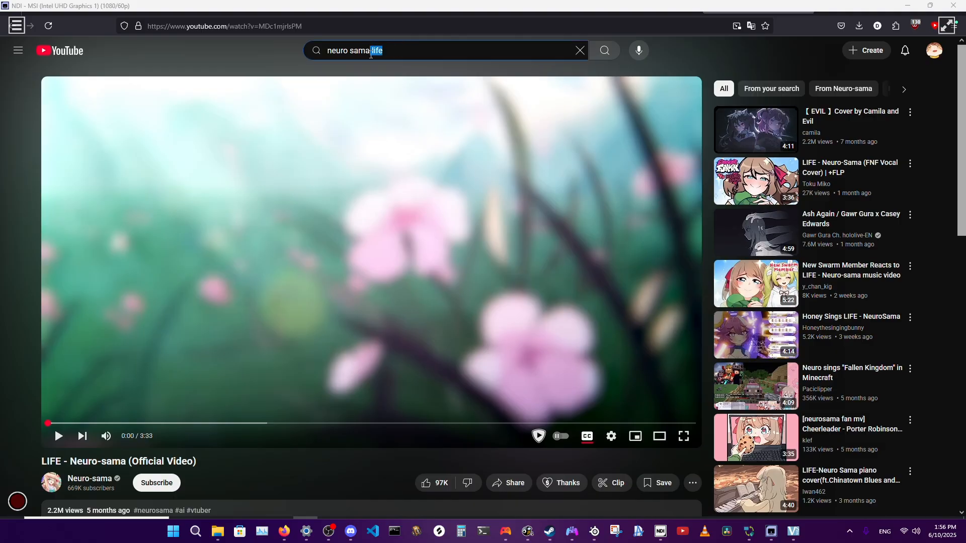
key("BackSpace")
key("Return")
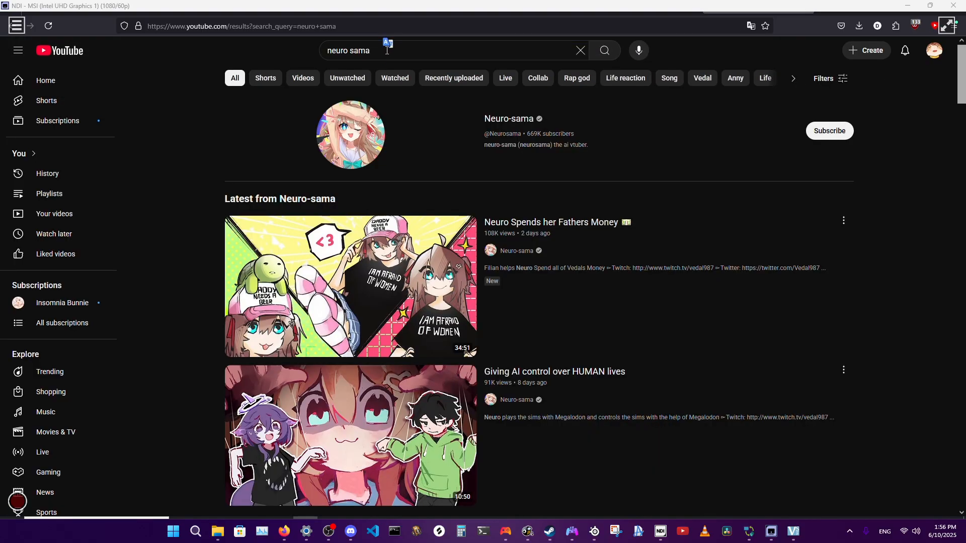
left_click_drag(384, 50, 292, 46)
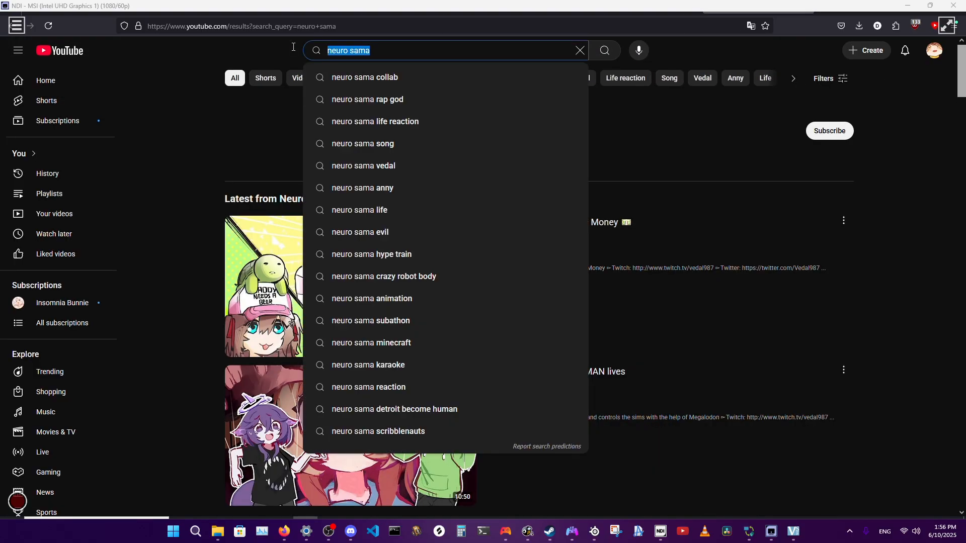
left_click(189, 246)
scroll(177, 250, "down", 18)
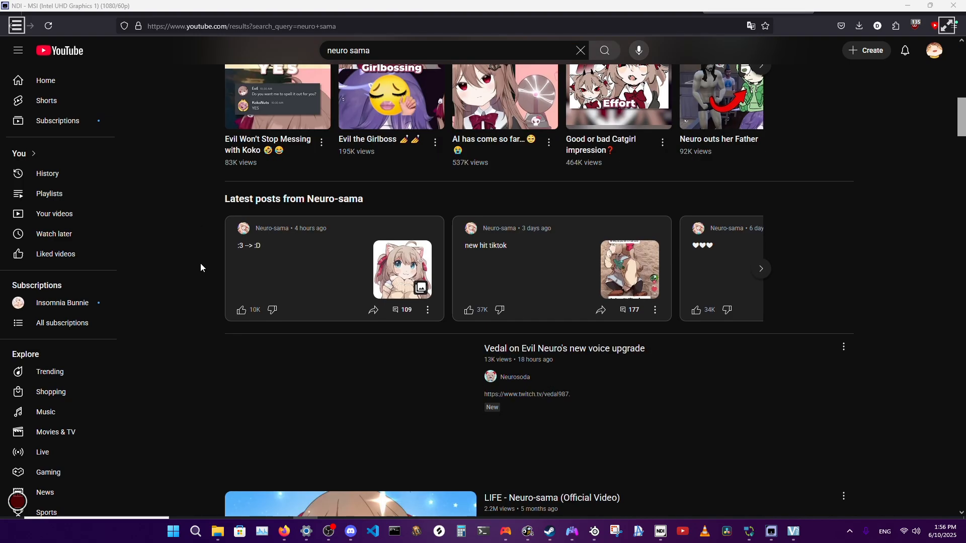
scroll(200, 267, "down", 8)
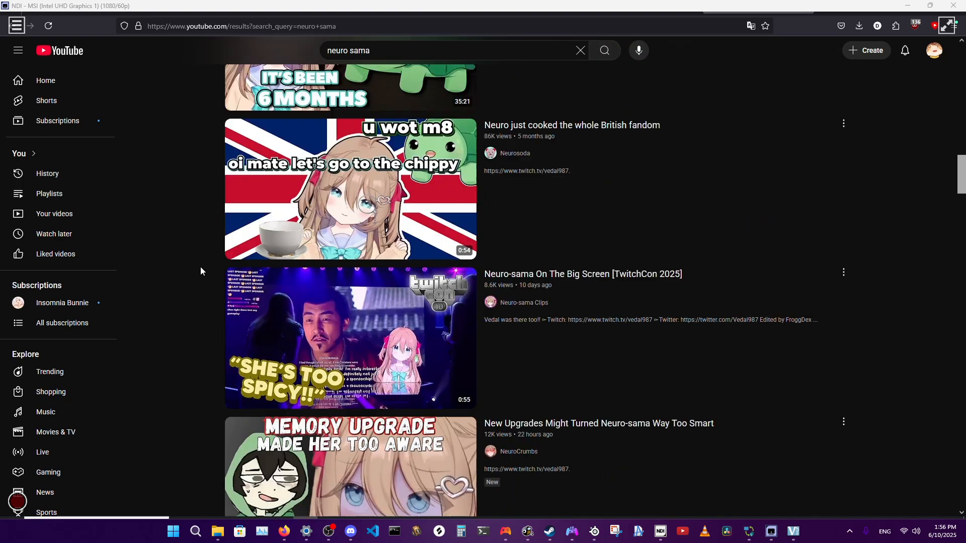
scroll(200, 267, "up", 10)
scroll(200, 266, "up", 10)
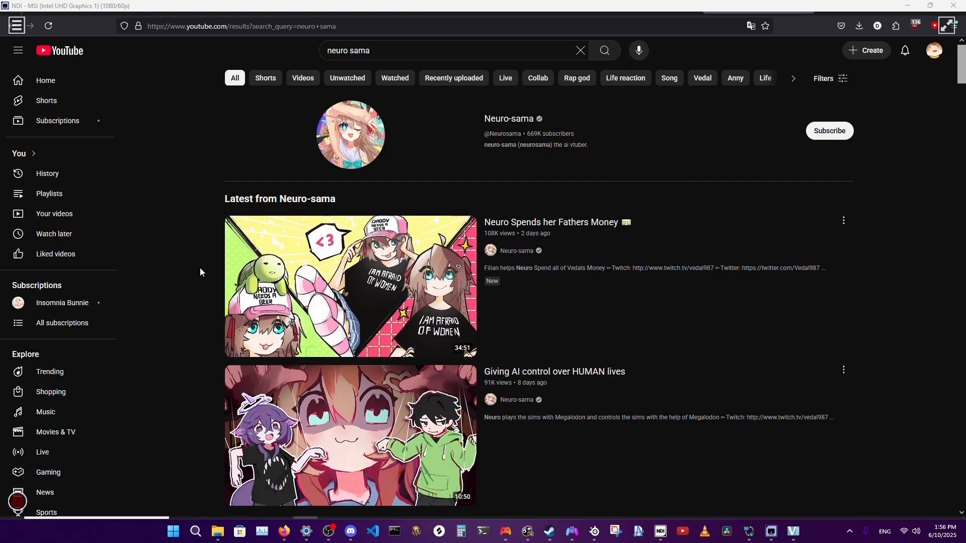
Search YouTube for "markiplier", browse the results and open the Markiplier channel.
triple_click(333, 50)
type("m")
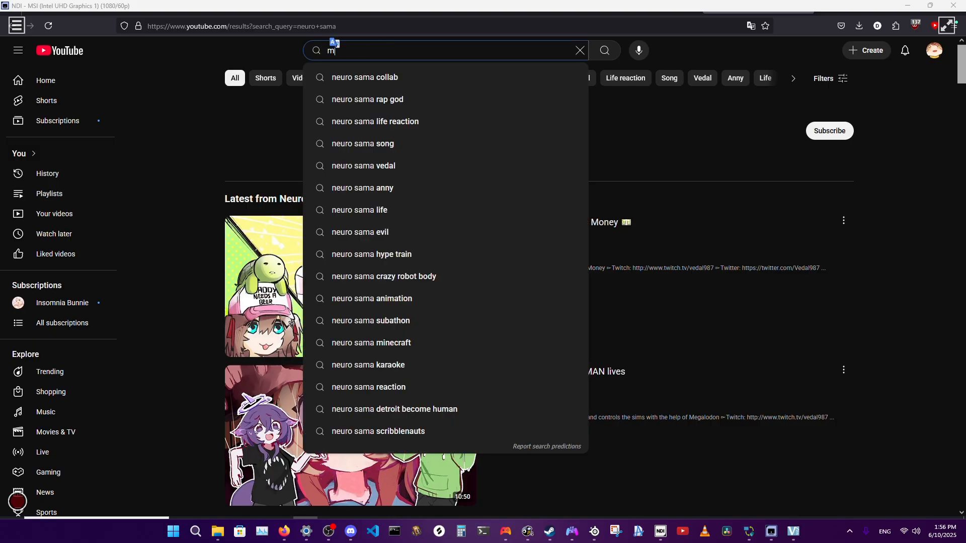
type("arkiplier")
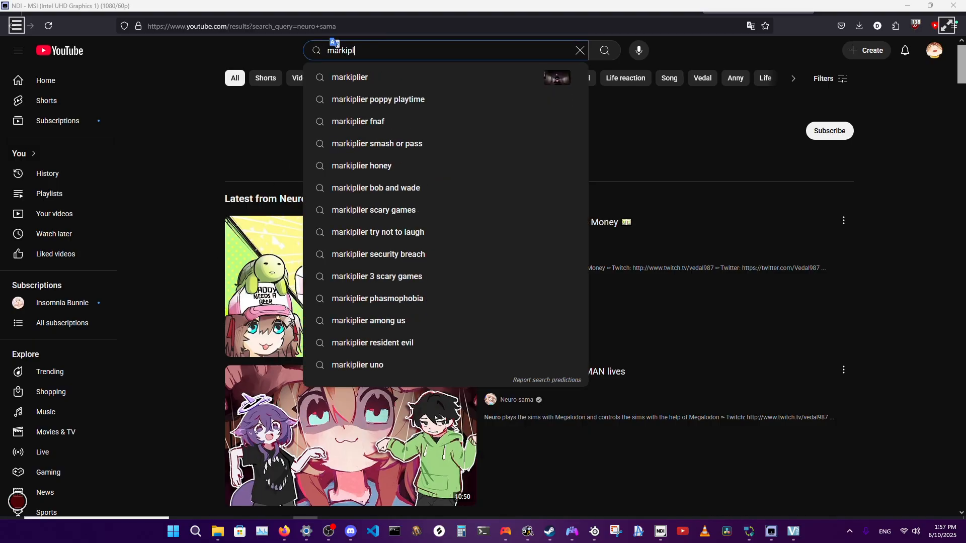
key("Return")
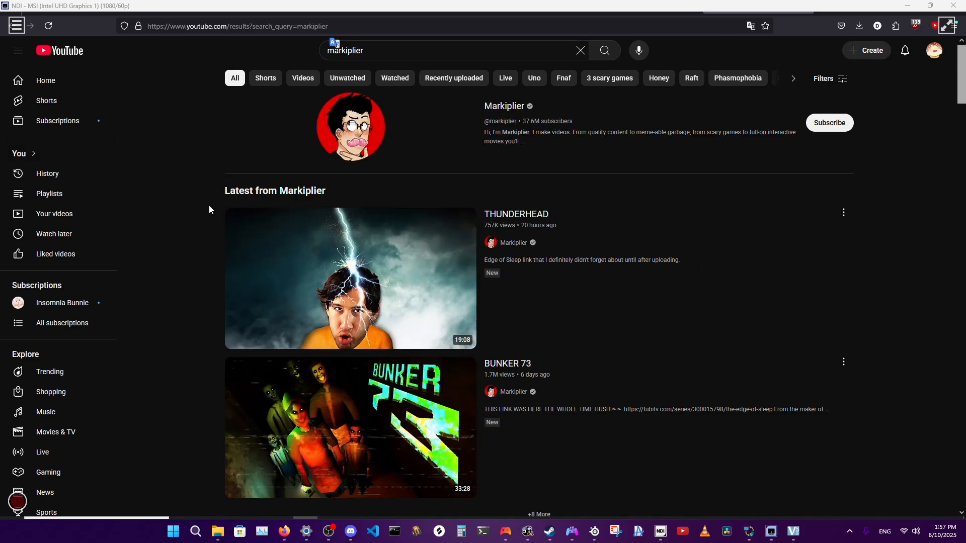
scroll(208, 208, "down", 5)
scroll(207, 214, "down", 15)
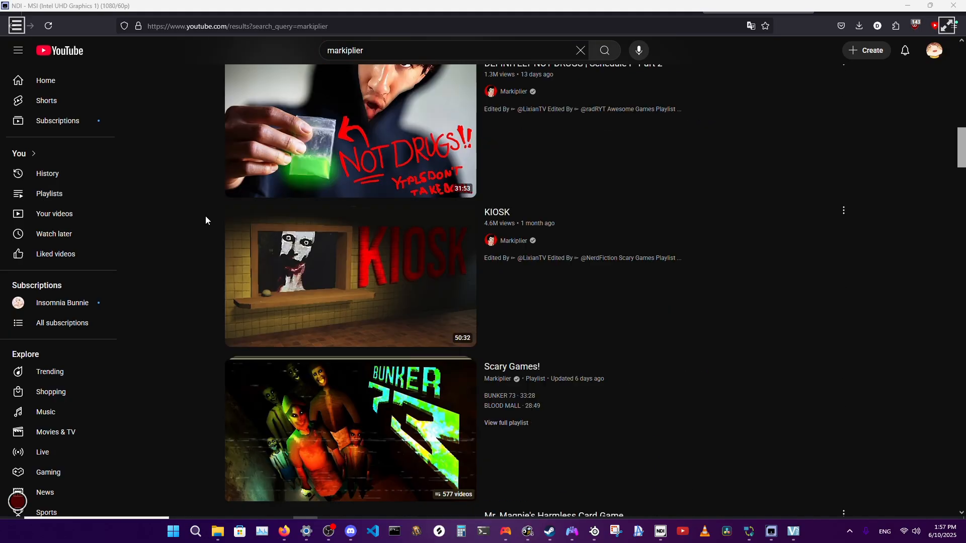
scroll(205, 216, "up", 12)
scroll(204, 217, "up", 5)
left_click(325, 124)
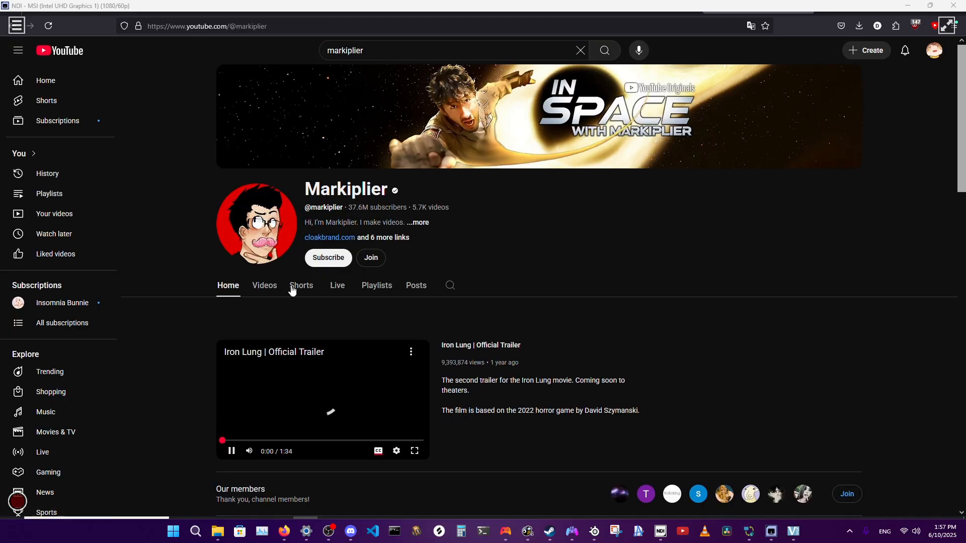
Browse the videos on the Markiplier channel and open "i'm back... again..." in a new window.
left_click(297, 286)
left_click(265, 292)
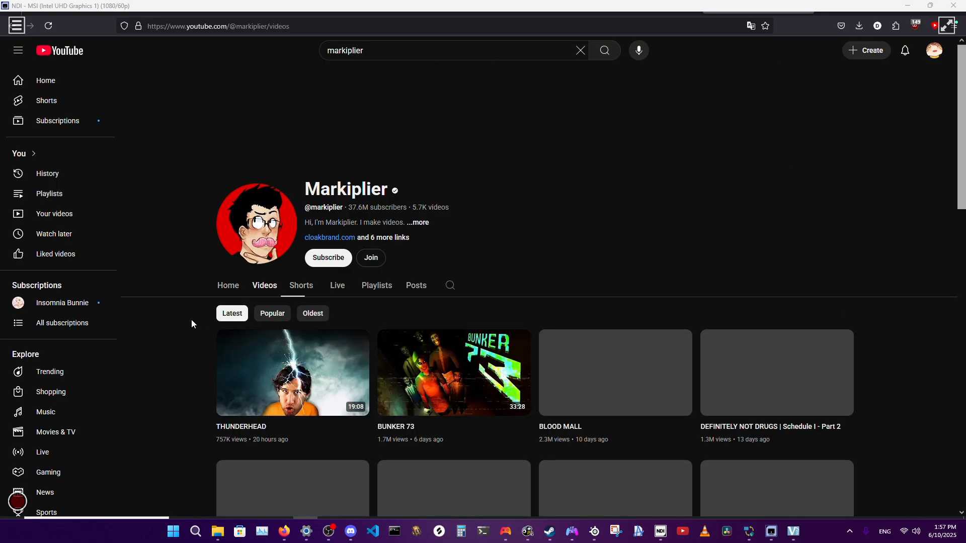
scroll(191, 318, "down", 5)
scroll(192, 322, "down", 7)
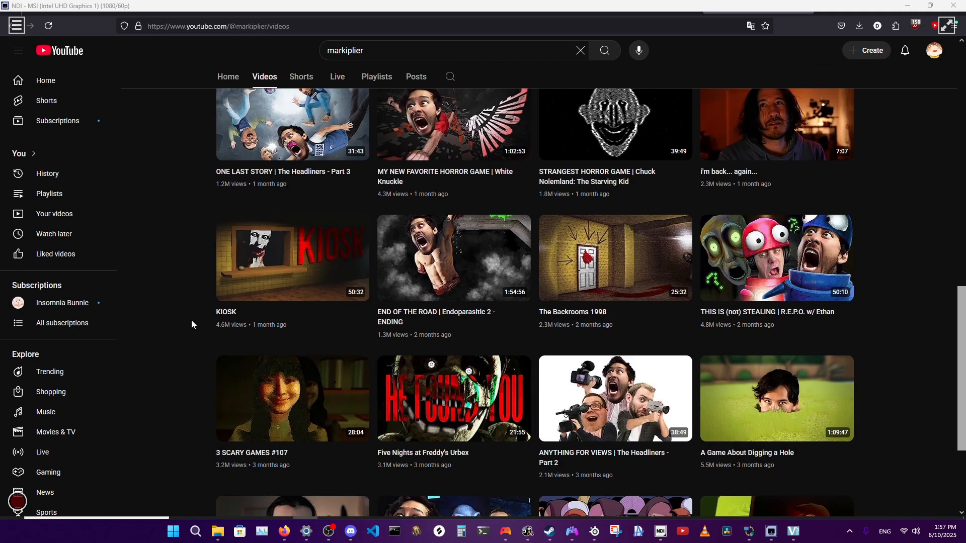
scroll(461, 295, "up", 2)
right_click(460, 295)
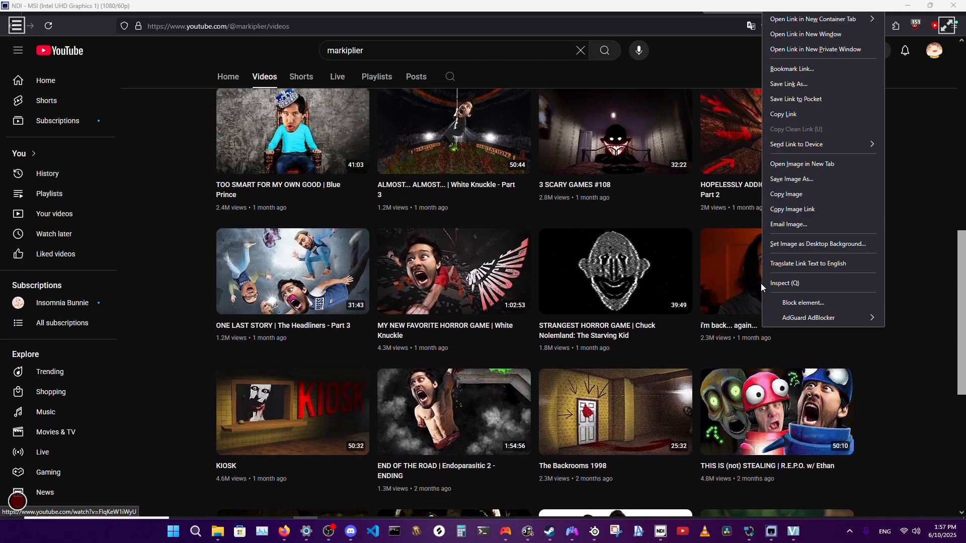
left_click(805, 34)
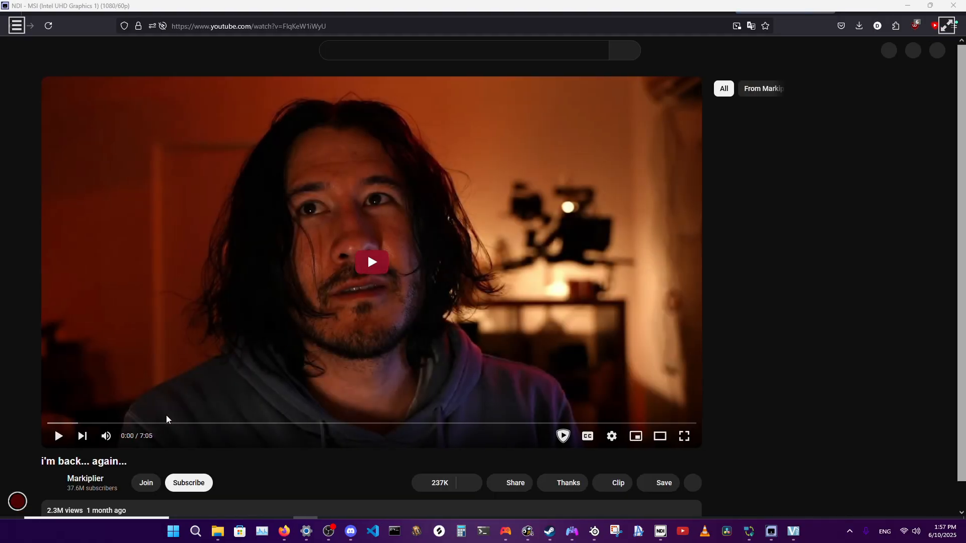
Play the "i'm back... again..." video for a moment, pause it and rewind it to 0:00.
left_click(368, 255)
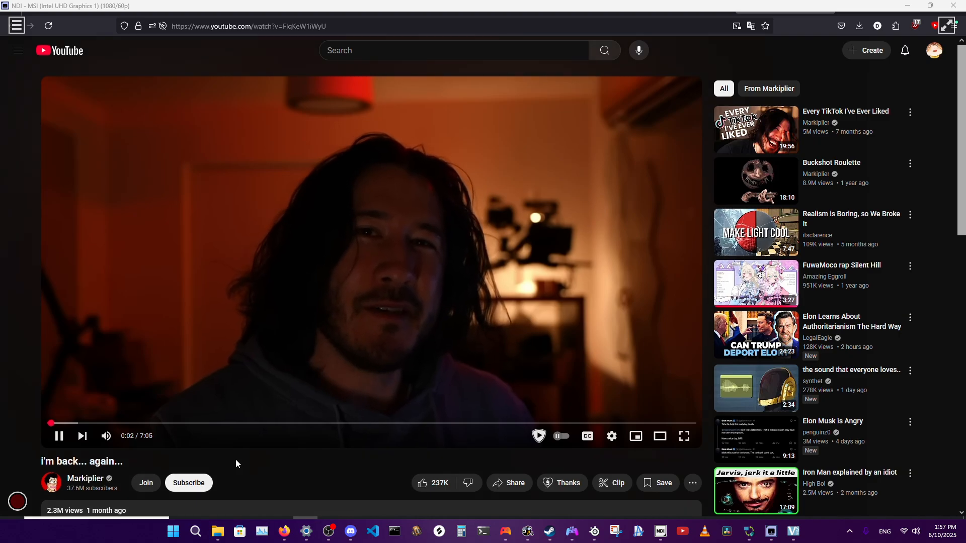
left_click(242, 310)
left_click(51, 423)
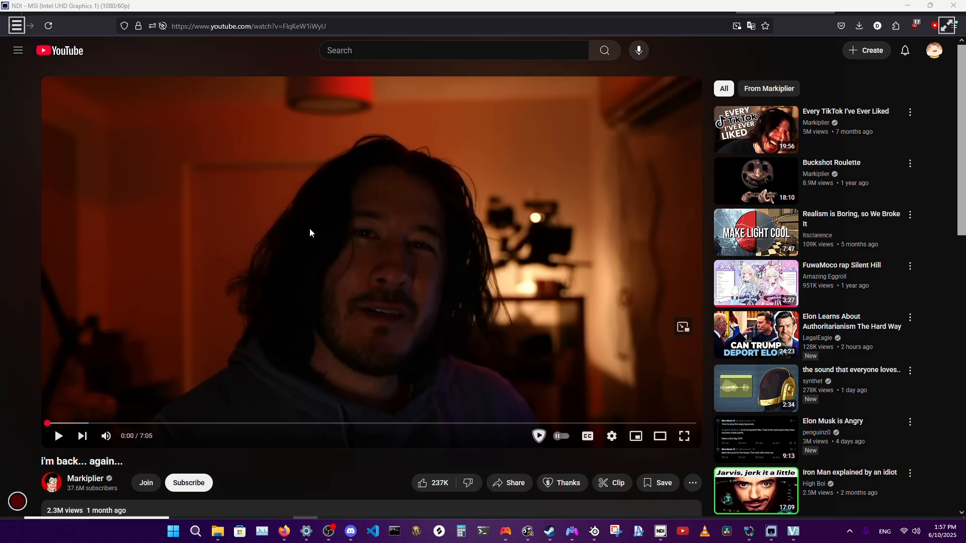
left_click(141, 264)
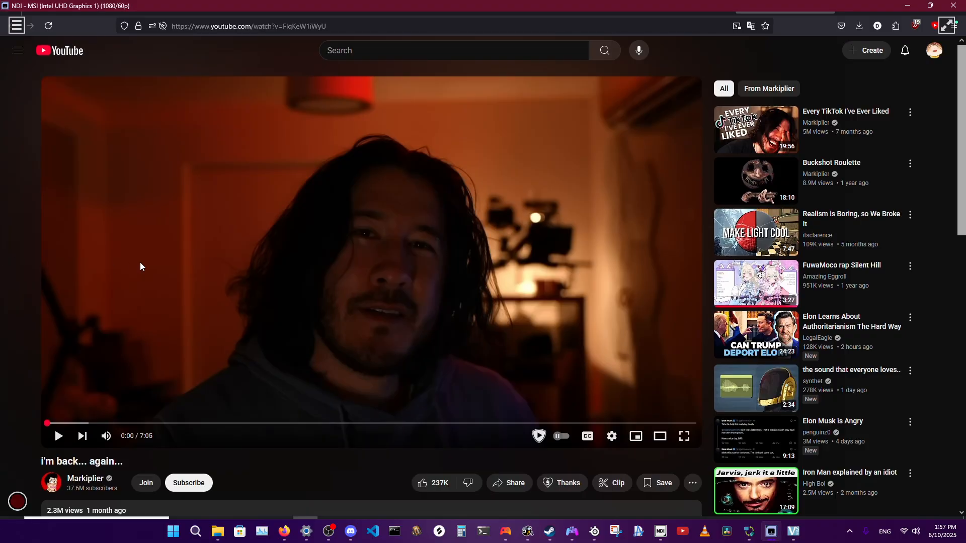
Check the Discord call on this PC and switch back to the avatar in VSeeFace.
left_click(351, 533)
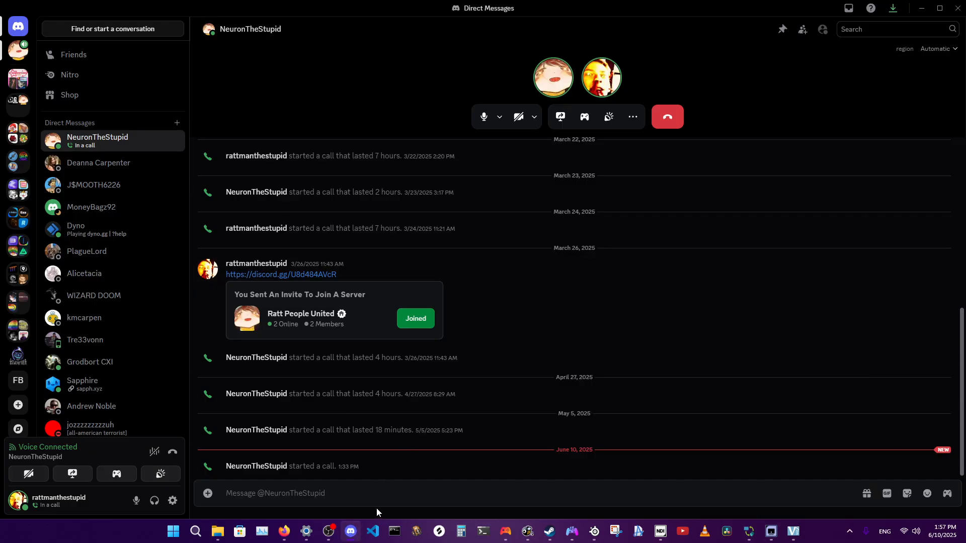
left_click(356, 533)
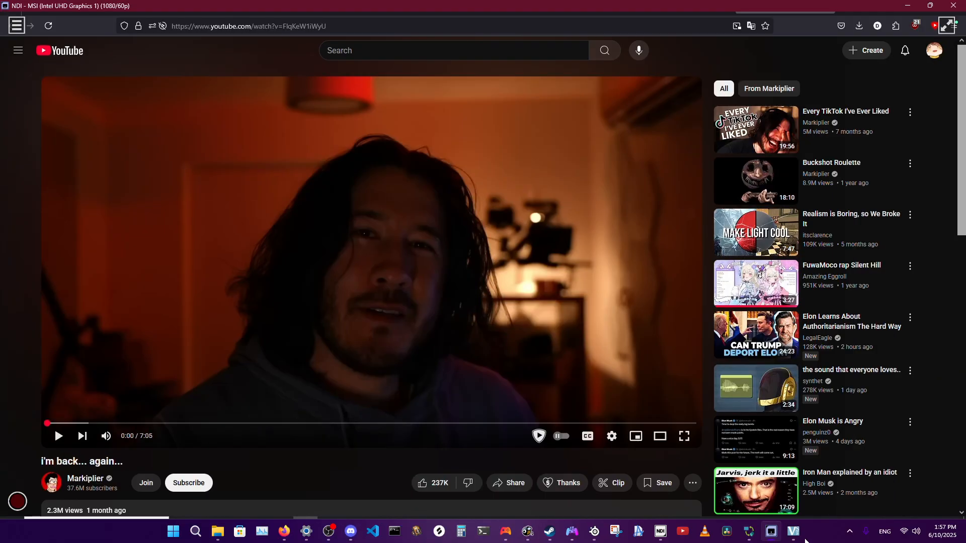
left_click(793, 532)
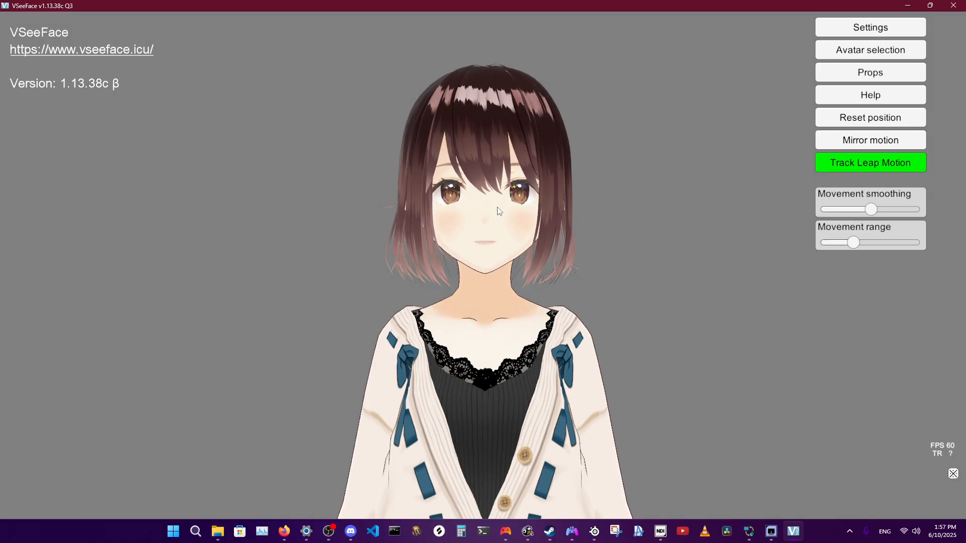
mouse_move(332, 537)
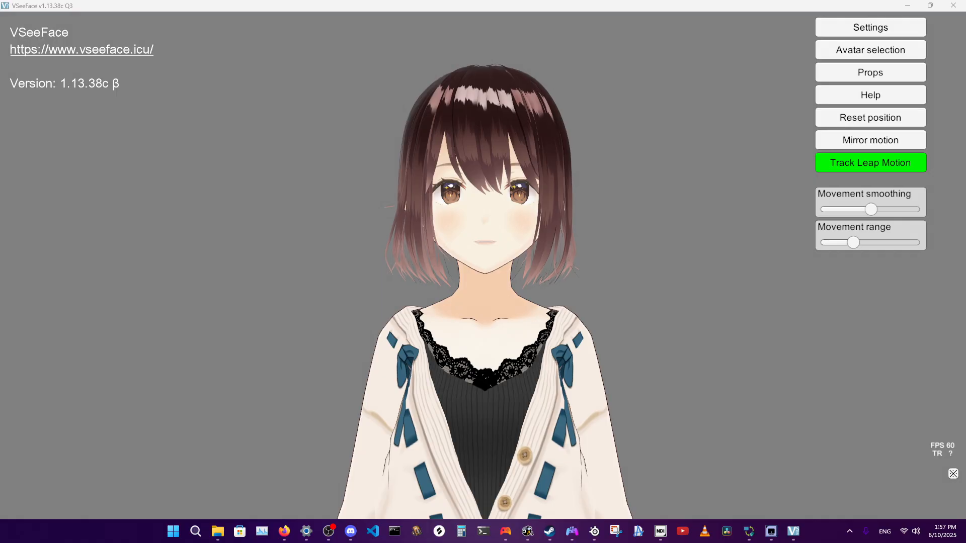
left_click(308, 237)
left_click(290, 485)
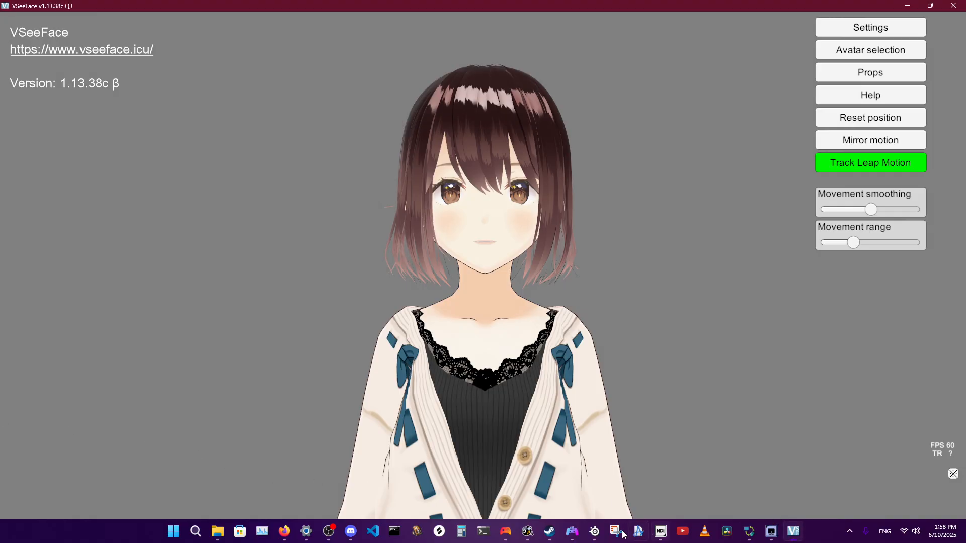
In the Sonar mixer, turn off the Aux stream output, enable the Chat stream output, mute Chat headphone monitoring, and return to VSeeFace.
left_click(594, 532)
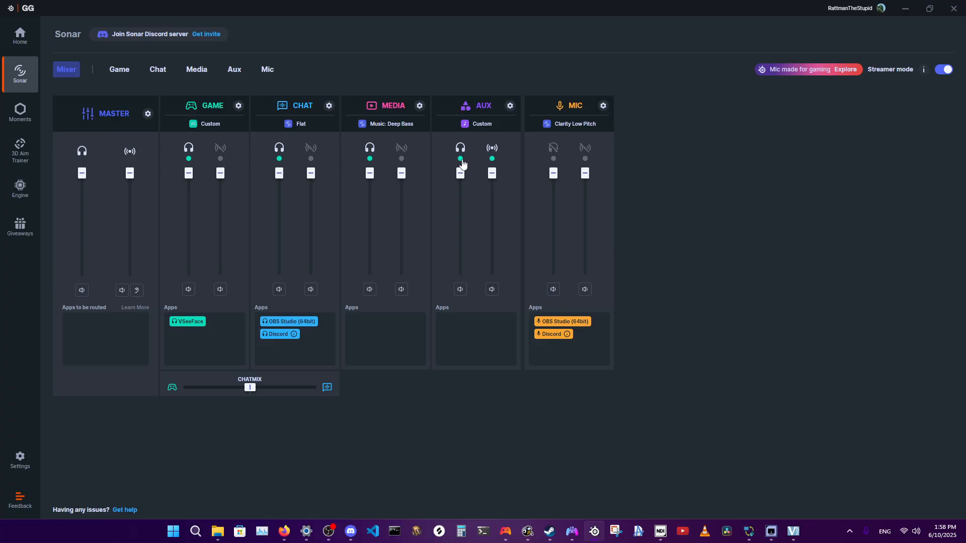
left_click(492, 159)
left_click(311, 159)
left_click(280, 158)
left_click(793, 532)
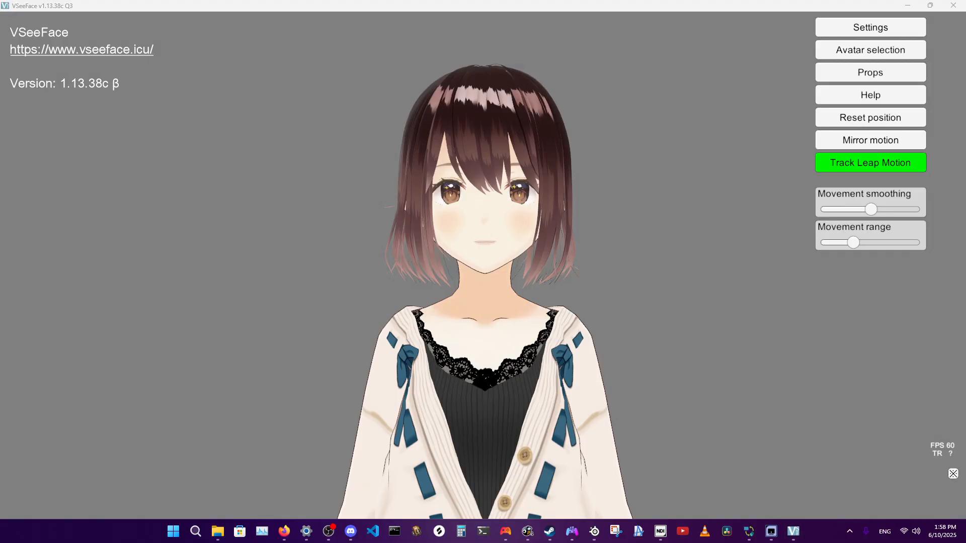
left_click(357, 210)
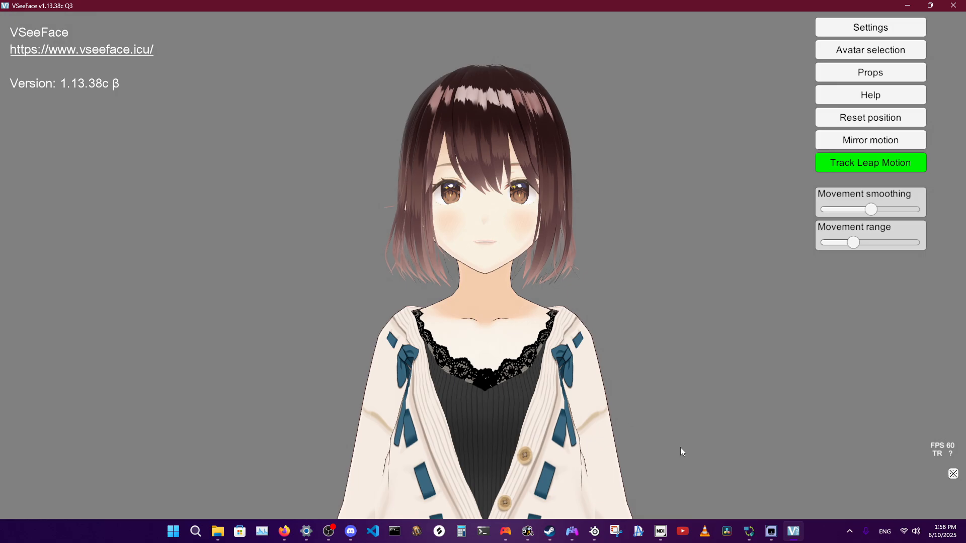
Re-enable headphone monitoring for the Chat channel in Sonar and go back to the avatar in VSeeFace.
left_click(594, 532)
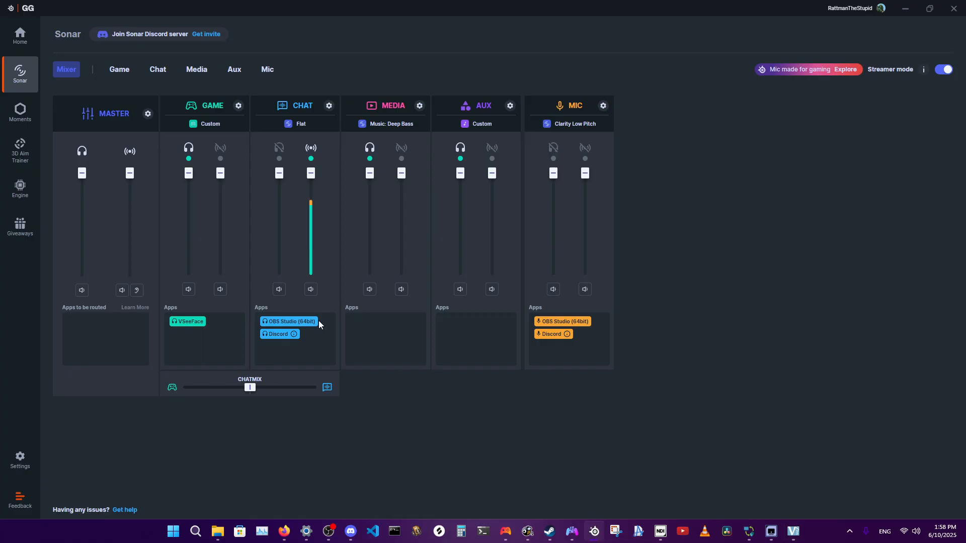
left_click(280, 162)
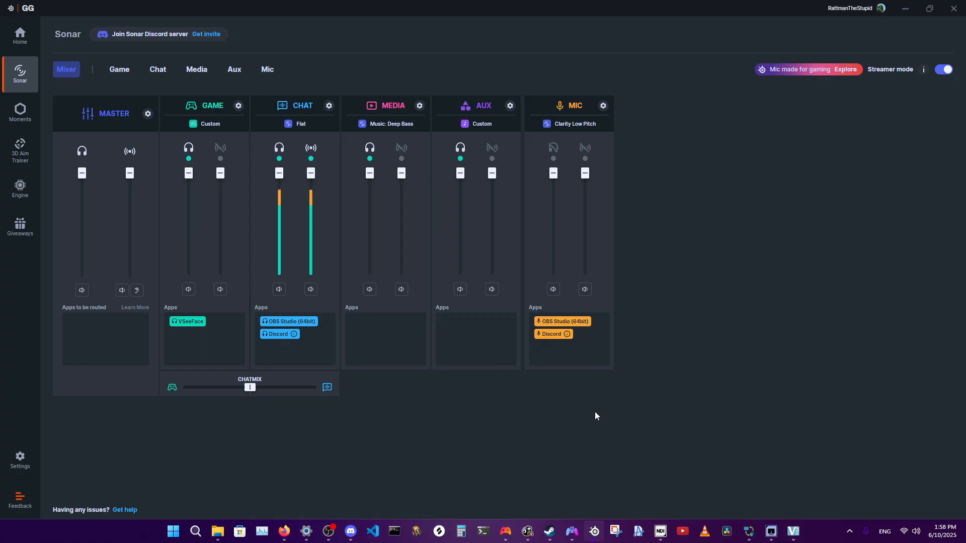
left_click(594, 531)
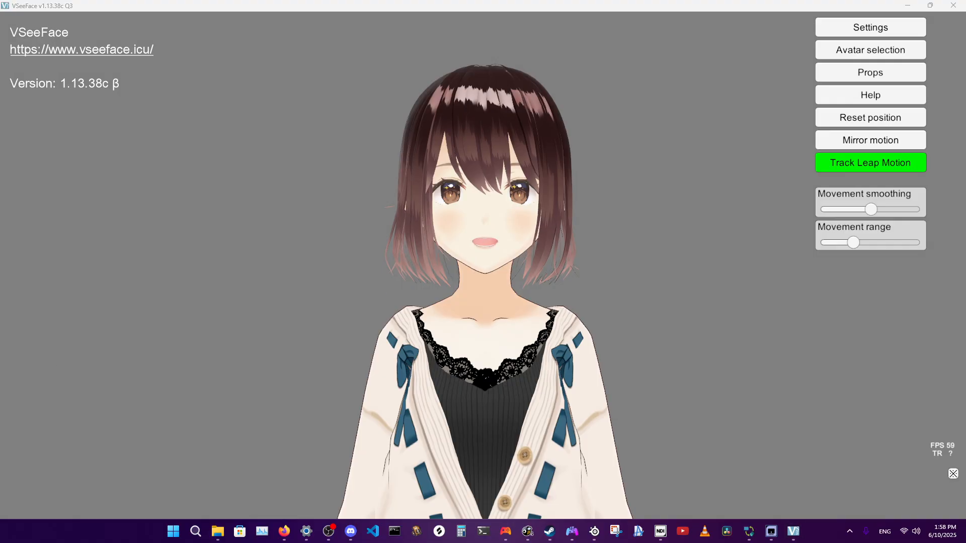
left_click(20, 228)
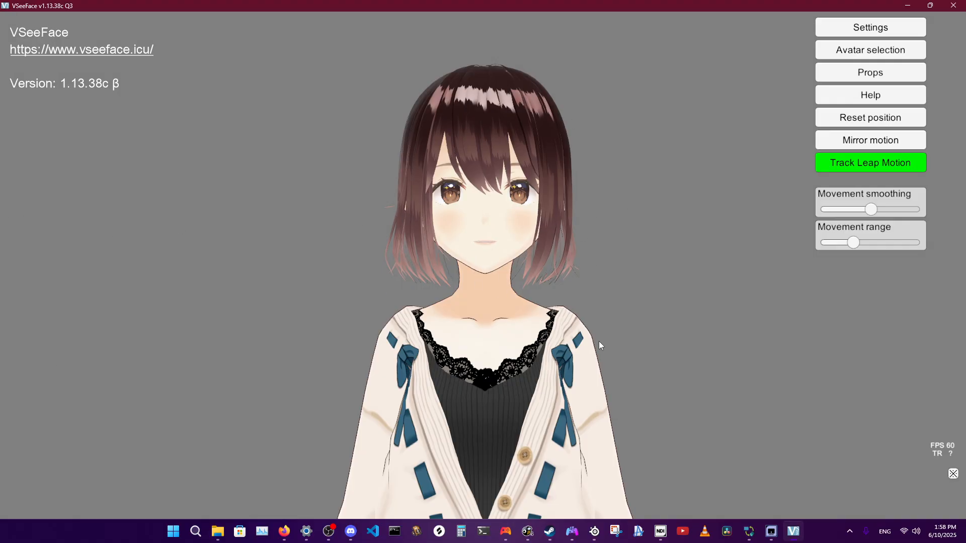
Bring up the Sonar mixer and open Task Manager to examine the resource usage of the running apps.
left_click(594, 531)
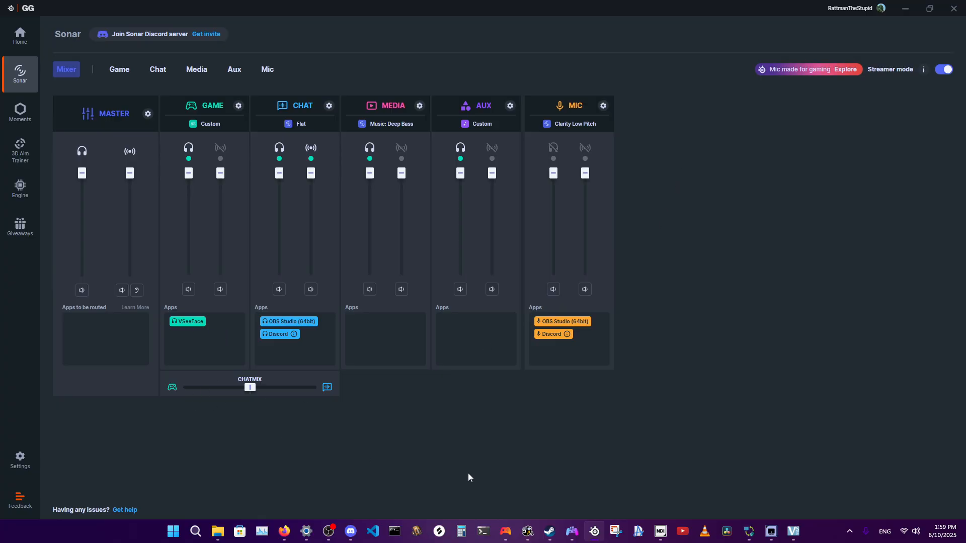
left_click(261, 531)
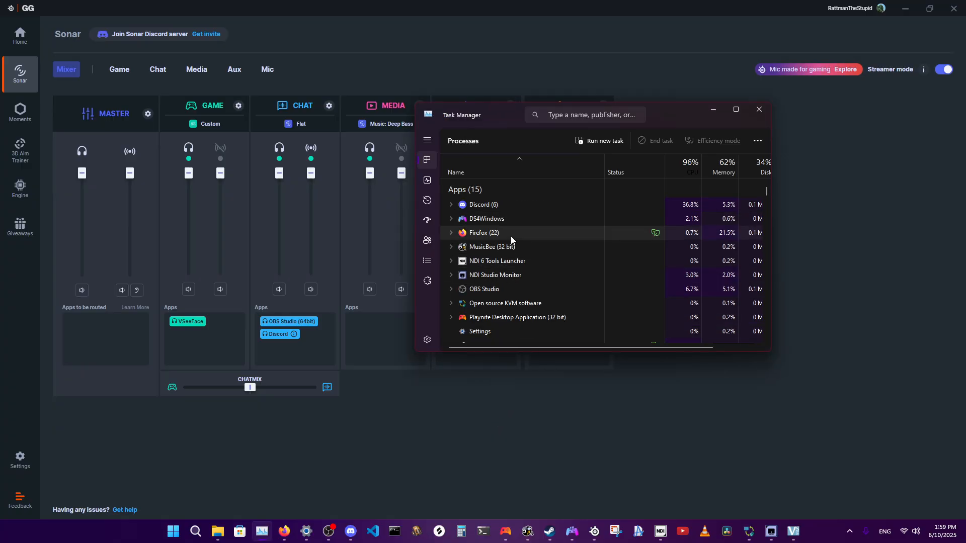
mouse_move(572, 531)
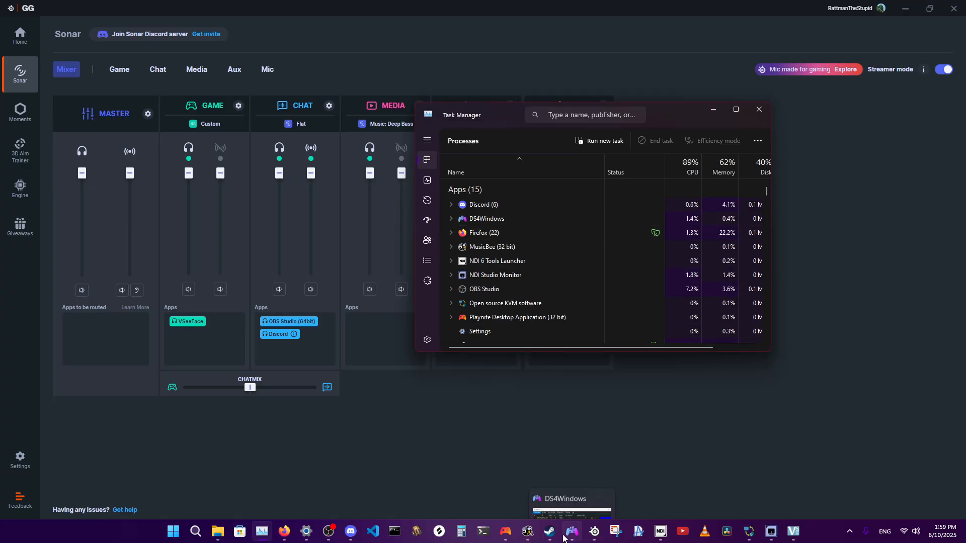
scroll(527, 260, "down", 3)
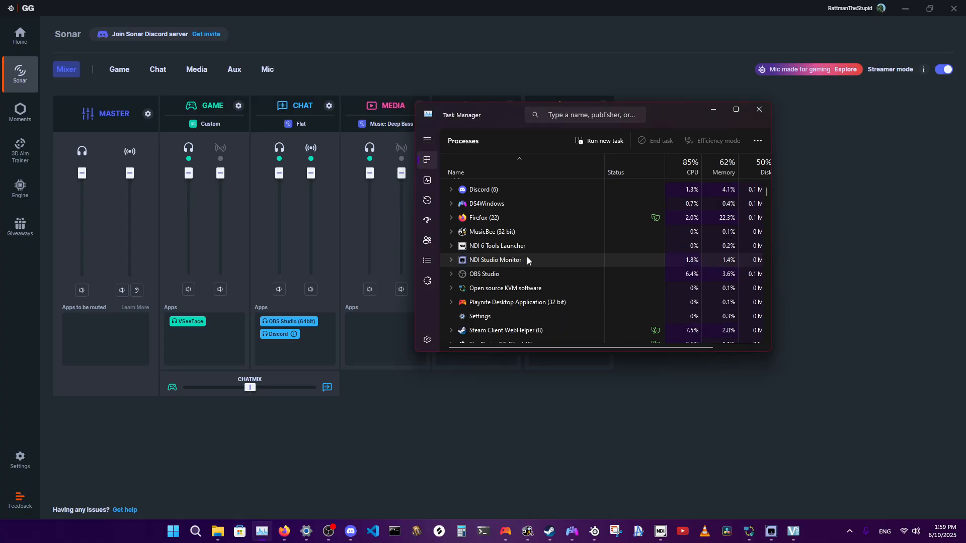
scroll(605, 270, "down", 1)
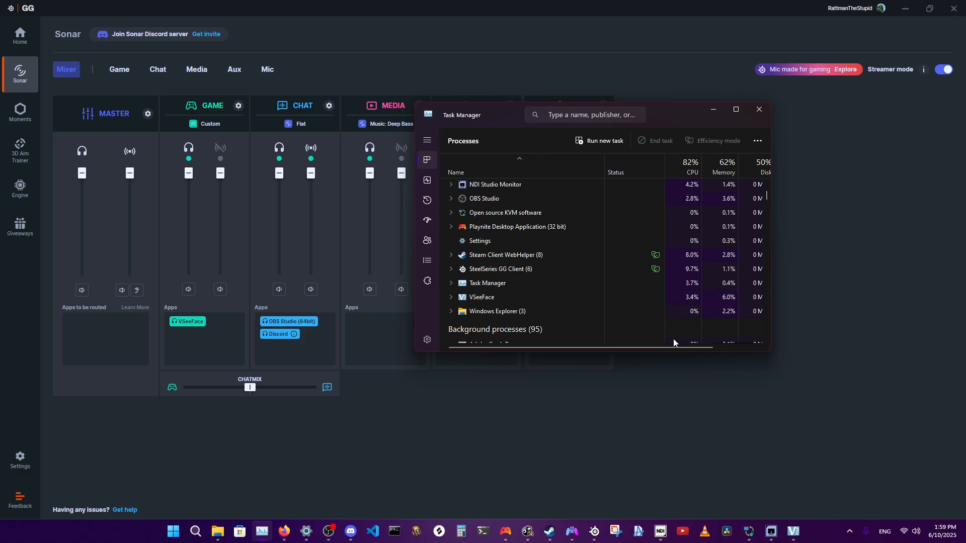
left_click_drag(675, 348, 746, 349)
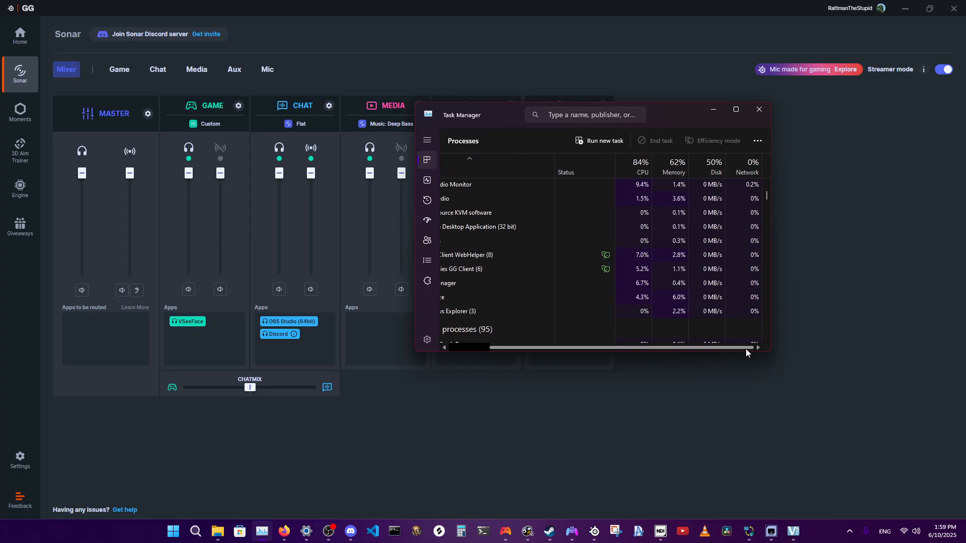
left_click(754, 140)
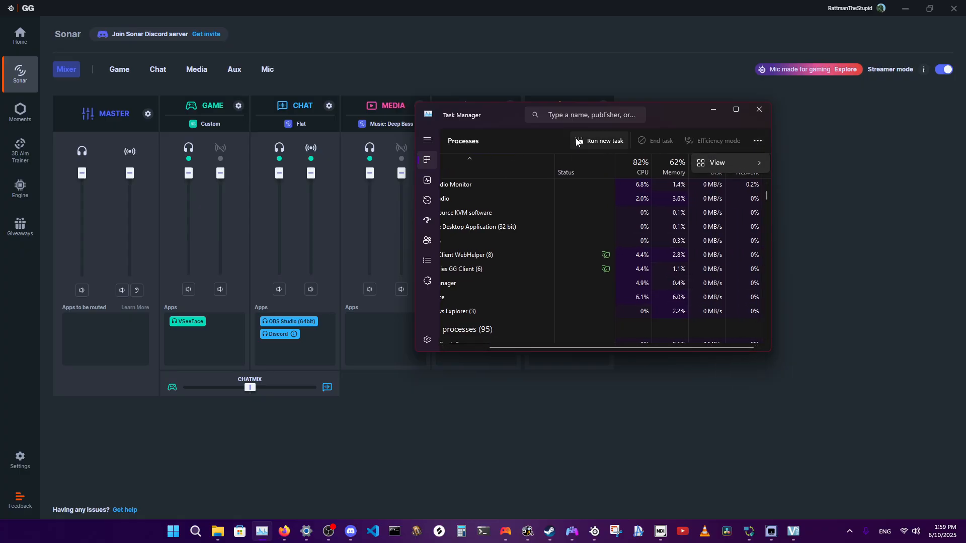
left_click(539, 140)
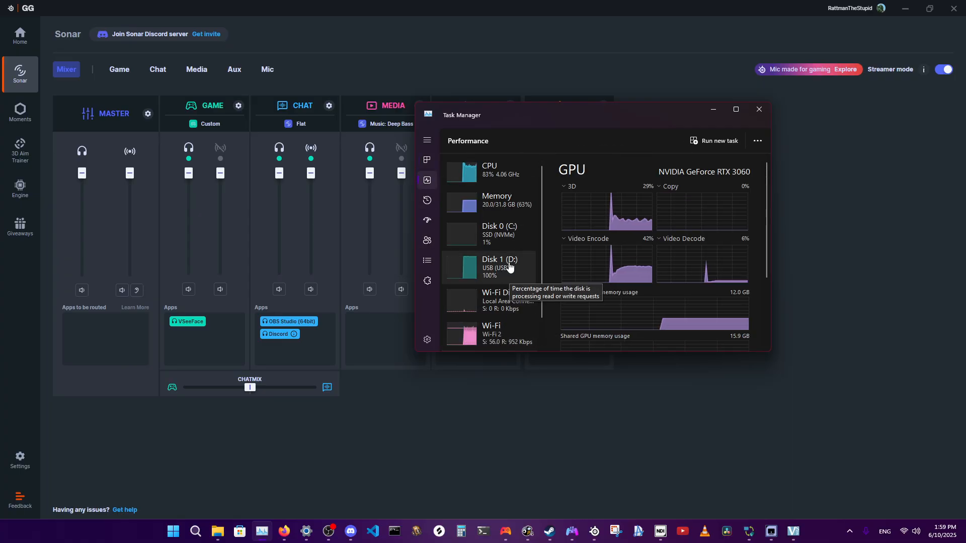
Examine the Memory details on Task Manager's Performance page.
left_click(520, 203)
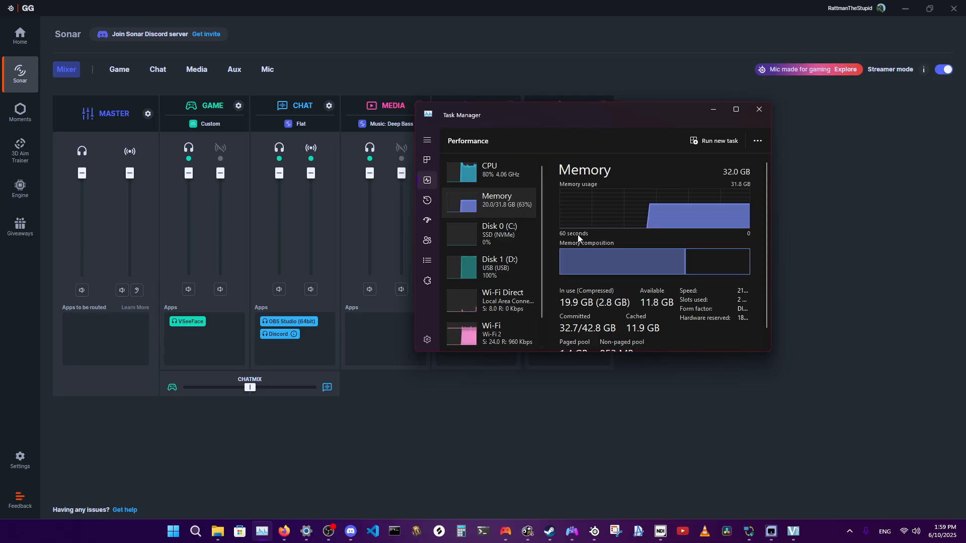
scroll(623, 313, "down", 1)
scroll(623, 312, "up", 1)
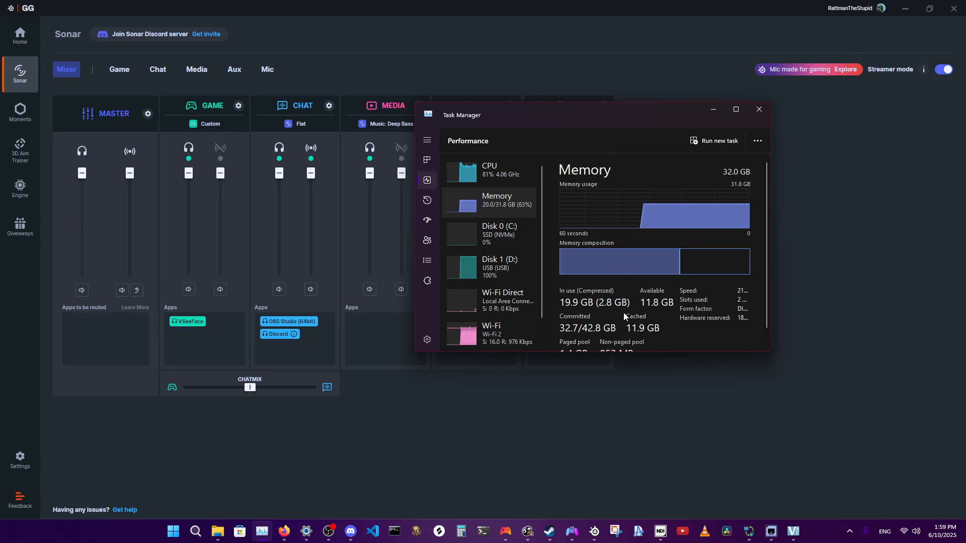
scroll(582, 335, "down", 1)
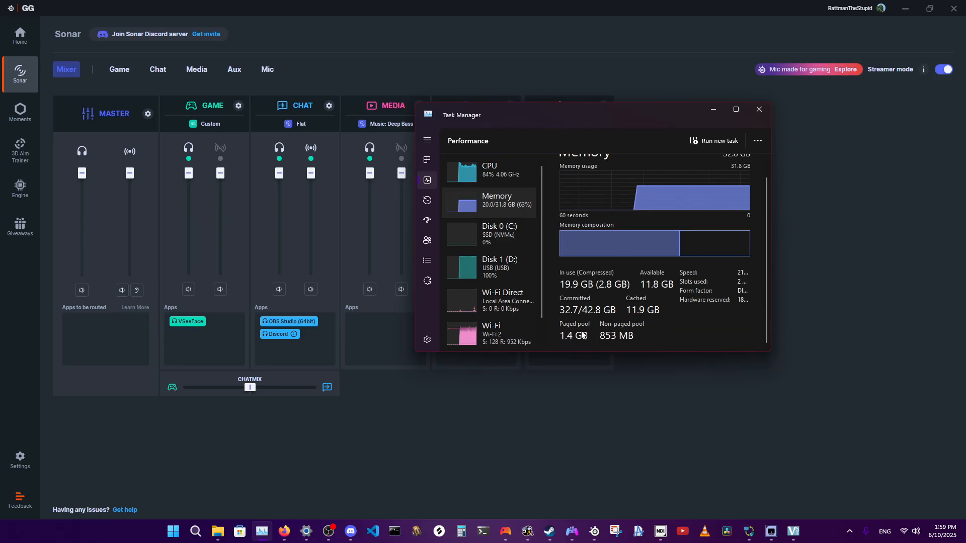
Review the running apps in Task Manager's process list down to VSeeFace and switch back to VSeeFace.
left_click(428, 159)
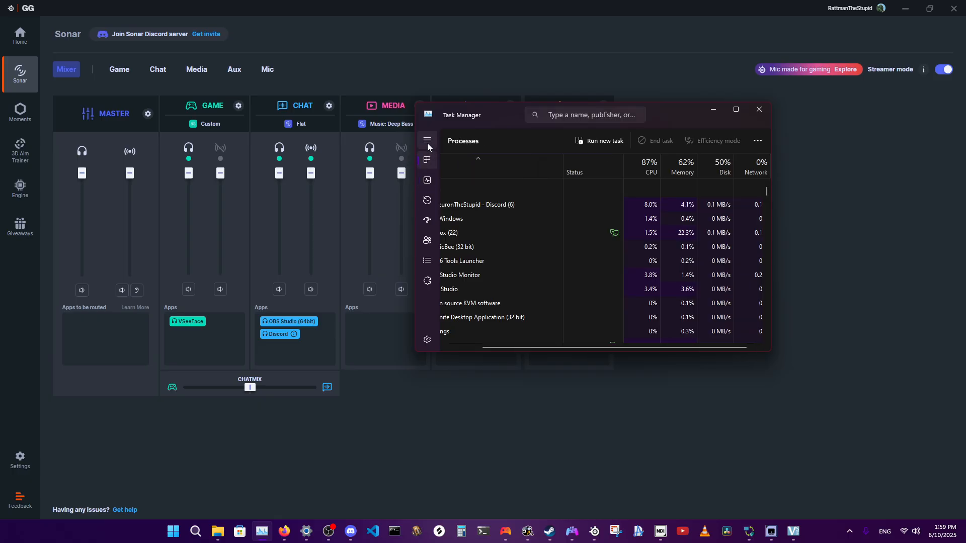
left_click_drag(620, 347, 579, 343)
scroll(604, 317, "down", 1)
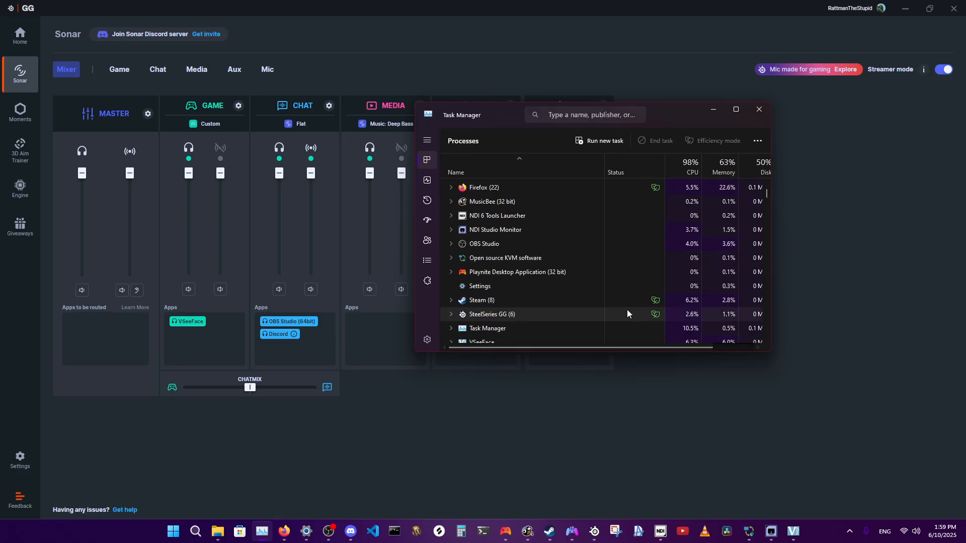
scroll(627, 309, "down", 1)
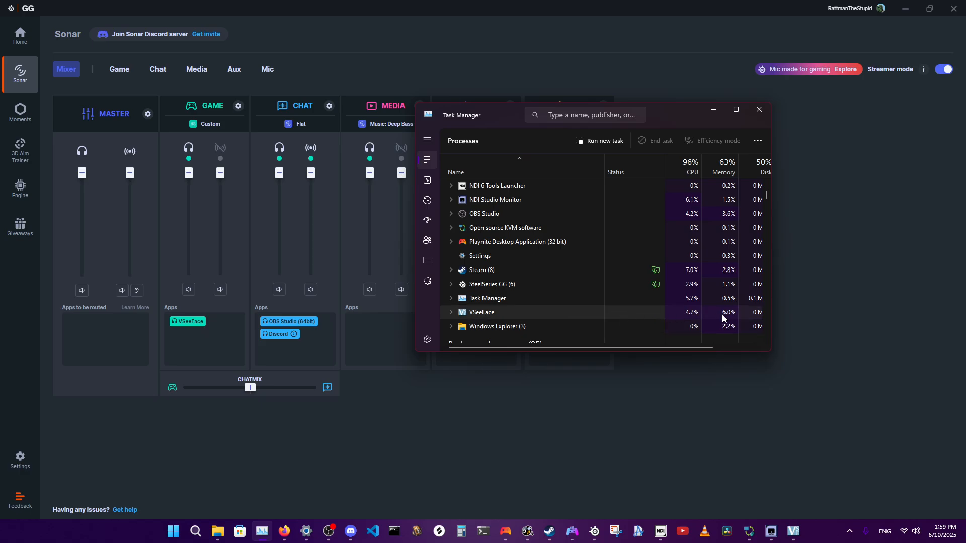
left_click(791, 532)
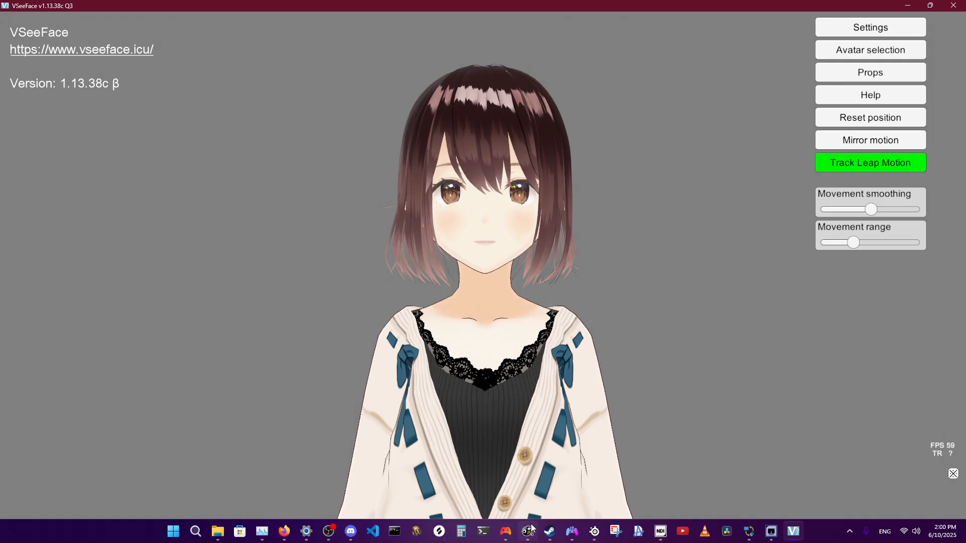
Show VTube Studio in the Steam library's Tools & Software category and return to VSeeFace.
left_click(550, 532)
left_click(60, 448)
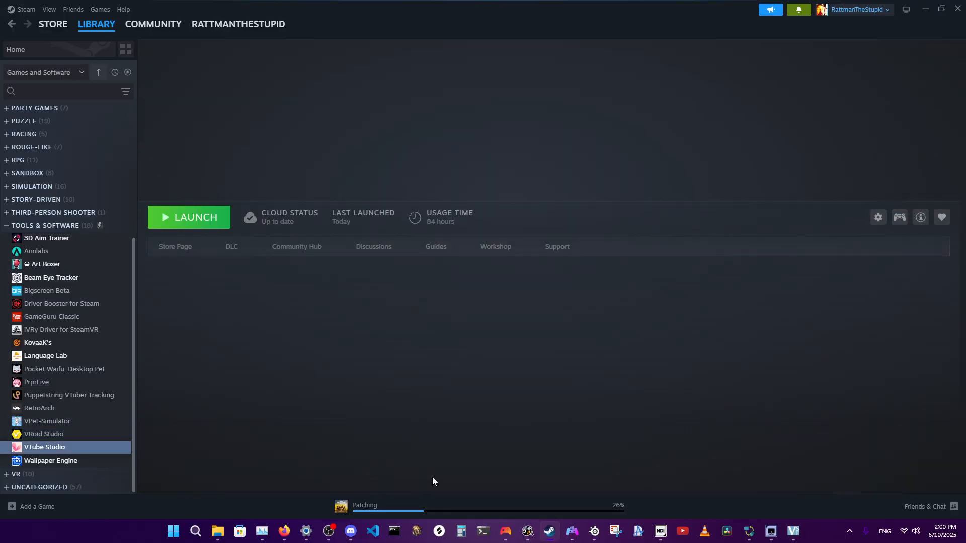
key("alt+Tab")
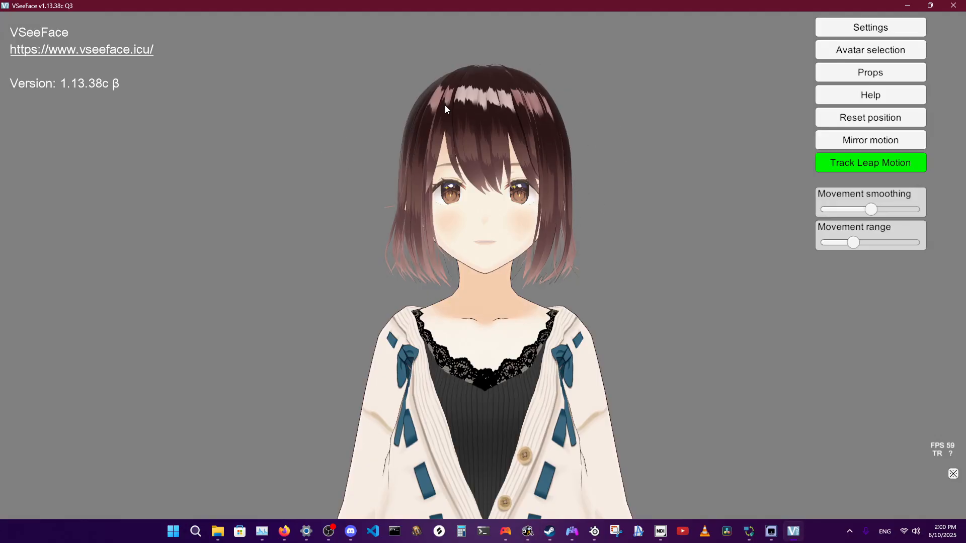
left_click(951, 475)
Switch to Firefox, show the "How to: Basic VSeeFace unity animations tutorial + demo" video and play its opening.
left_click(284, 531)
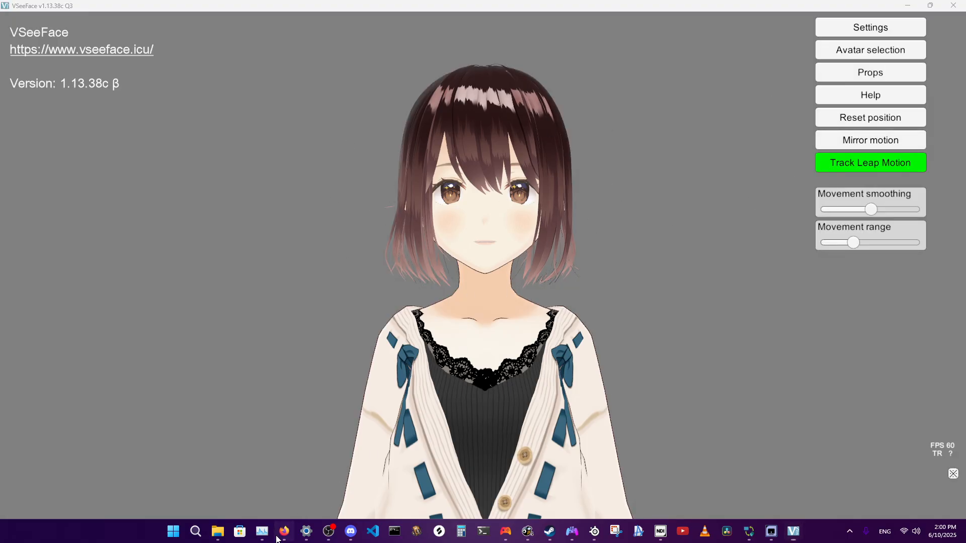
left_click(692, 14)
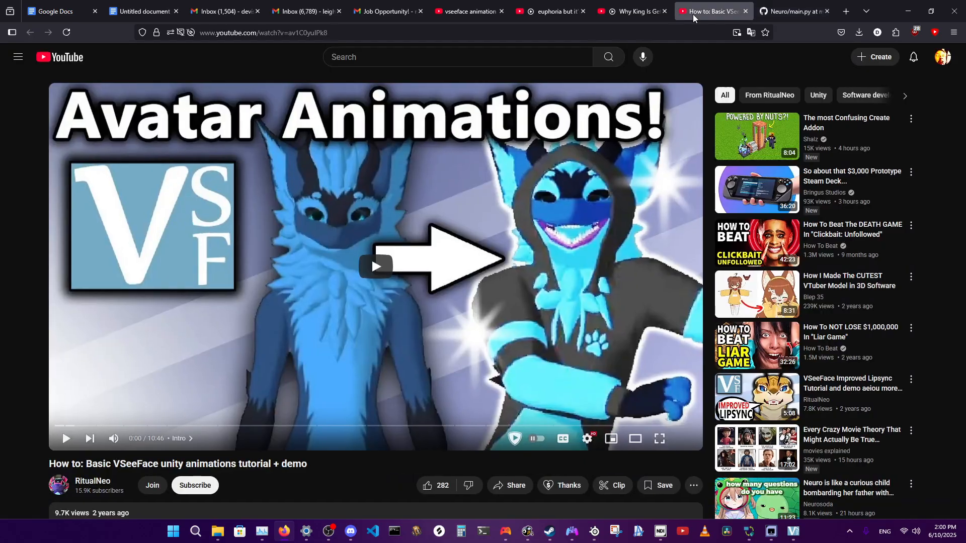
left_click(435, 246)
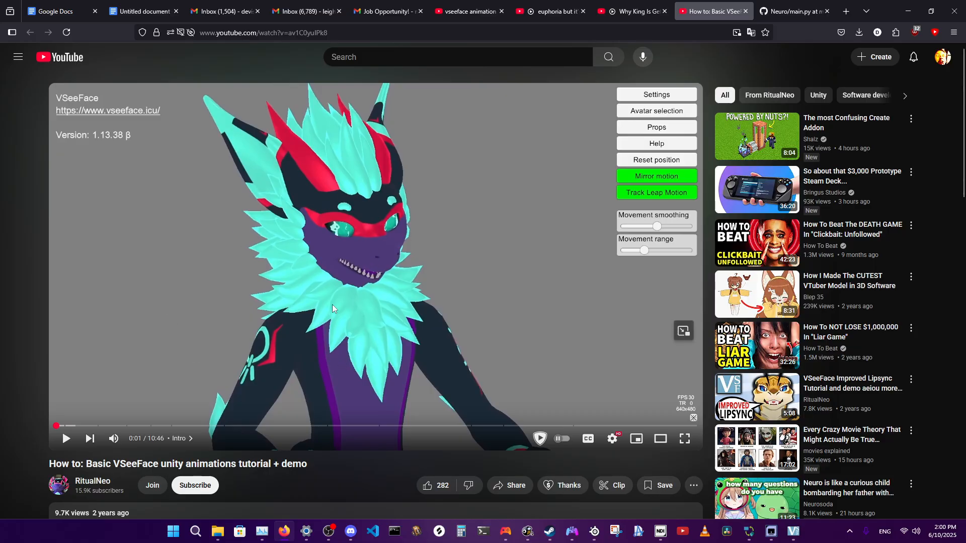
Highlight the VSeeFace unity animations tutorial's title to point it out, and clear the selection.
left_click_drag(69, 464, 306, 464)
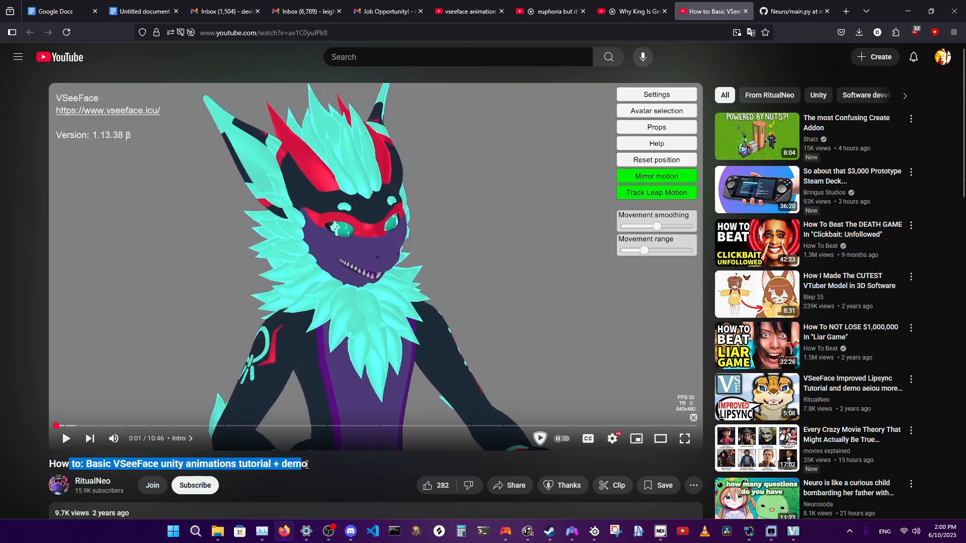
left_click(244, 464)
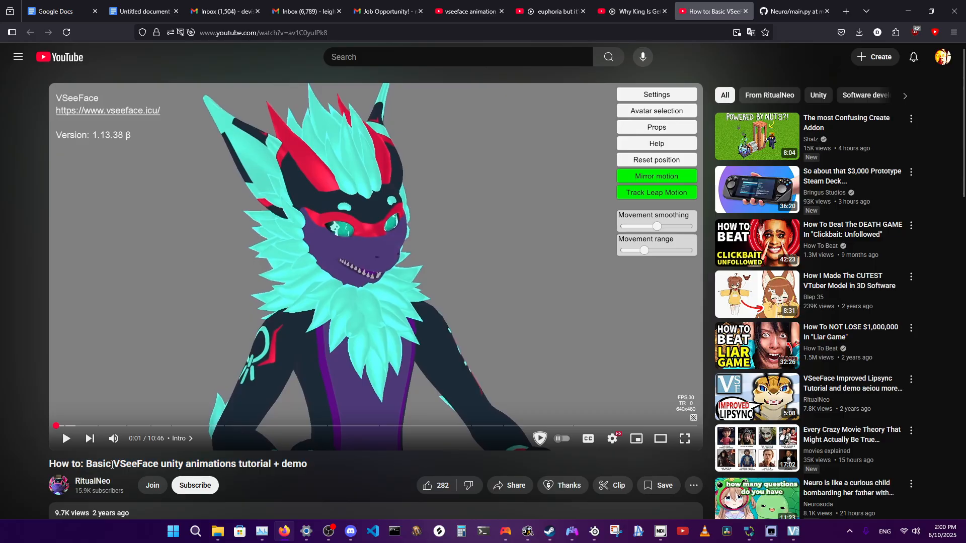
left_click_drag(114, 464, 308, 467)
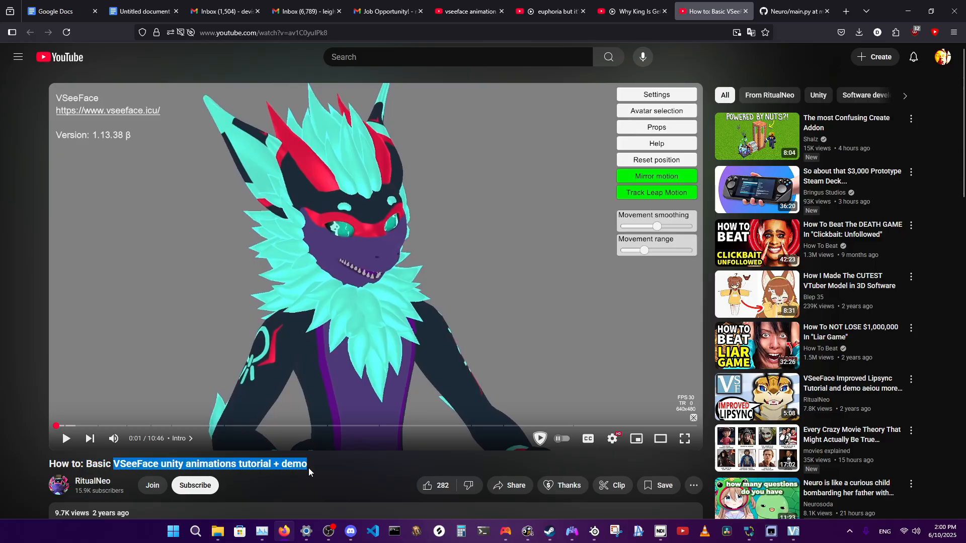
left_click(213, 466)
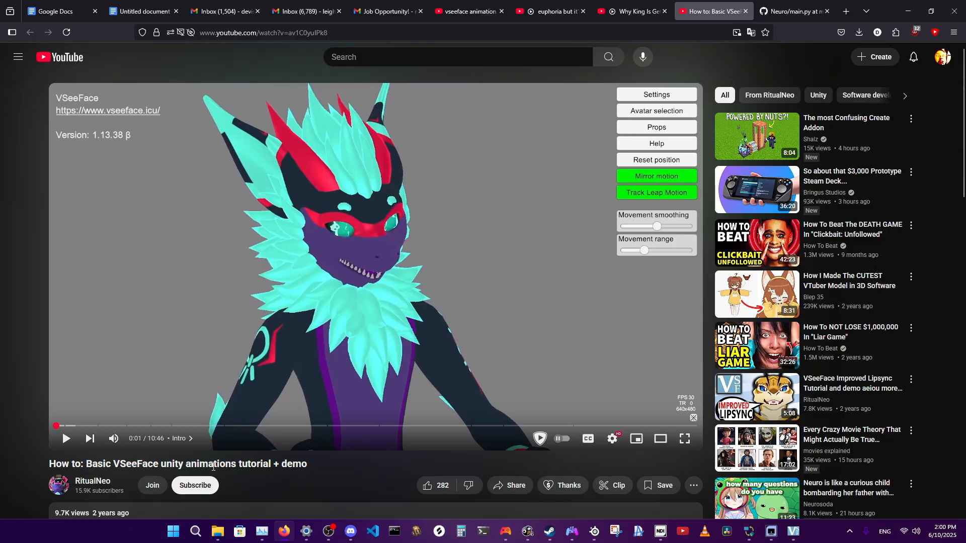
Alternate between the avatar in VSeeFace and the animation tutorial video to compare them, ending on VSeeFace.
left_click(792, 531)
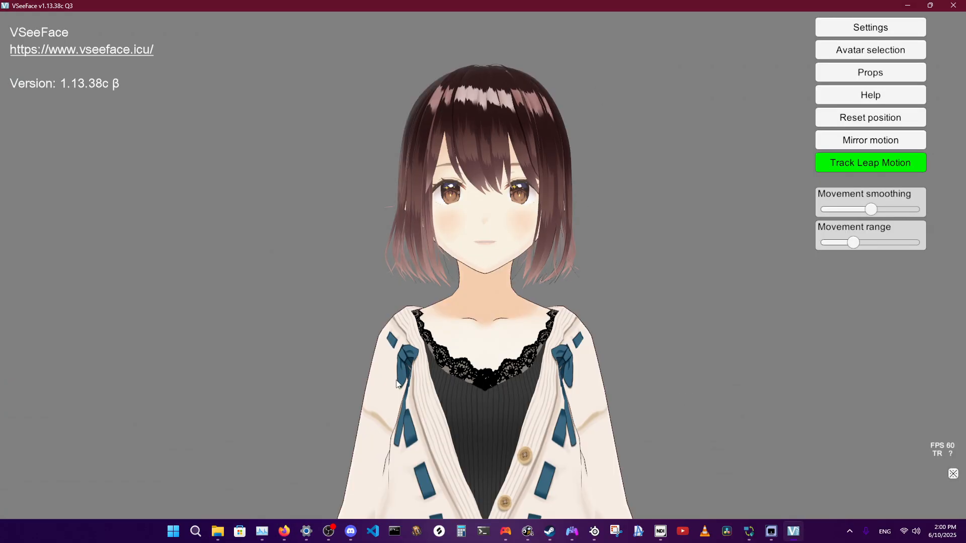
left_click(284, 532)
left_click(789, 536)
left_click(282, 530)
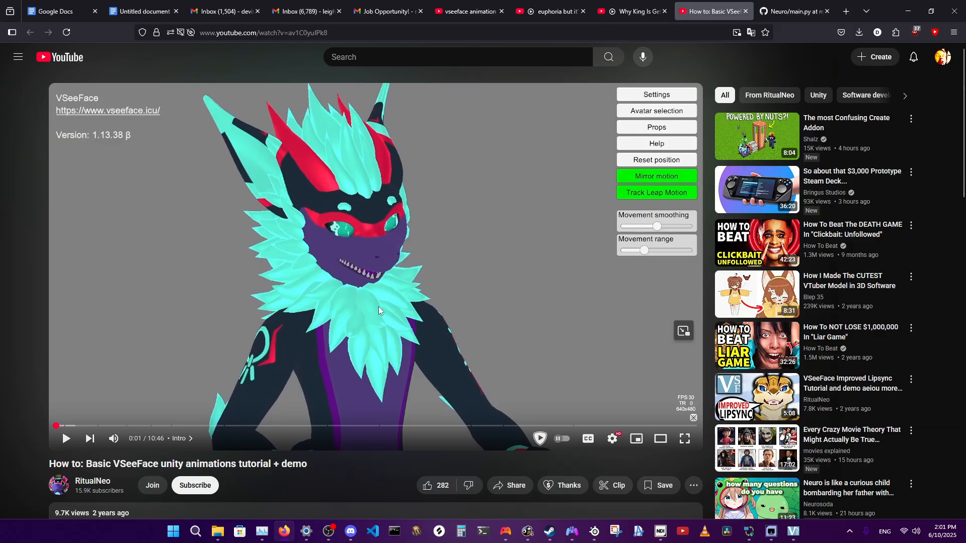
left_click(793, 531)
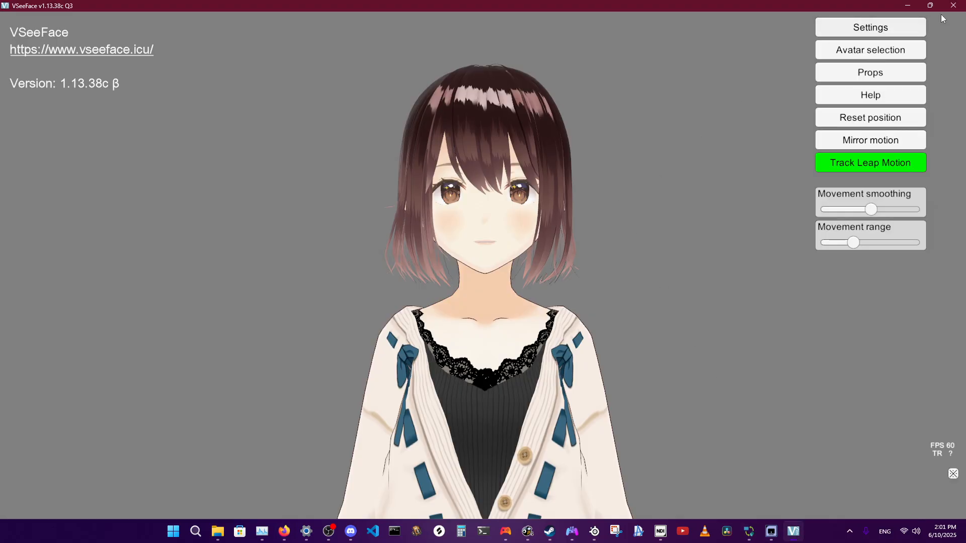
Close VSeeFace, switch to the Steam library, and launch VTube Studio from the Tools & Software category.
left_click(953, 5)
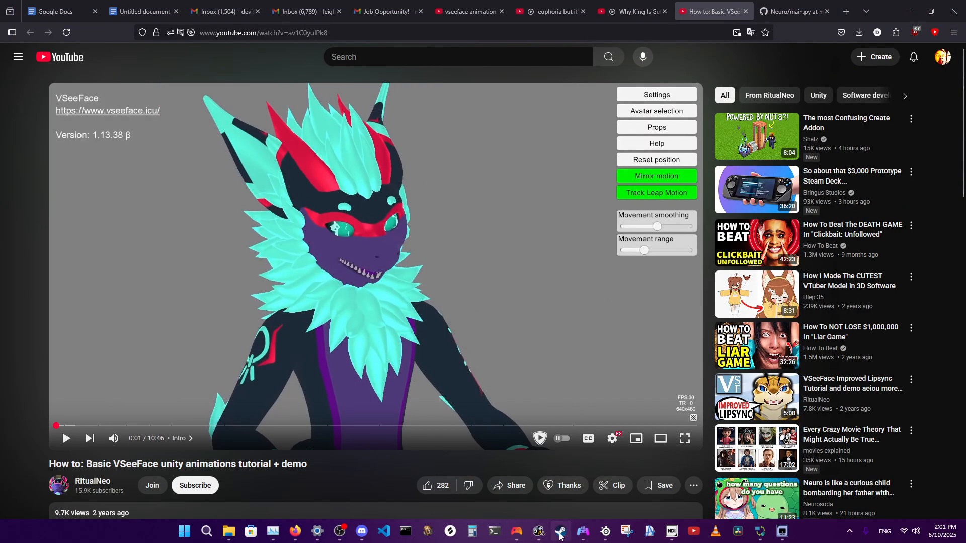
left_click(560, 535)
left_click(57, 436)
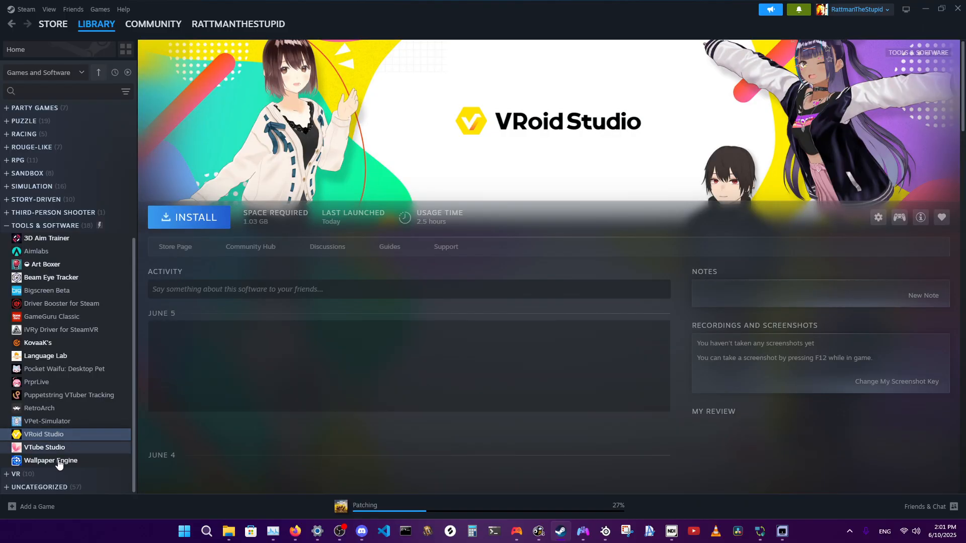
left_click(50, 460)
double_click(44, 447)
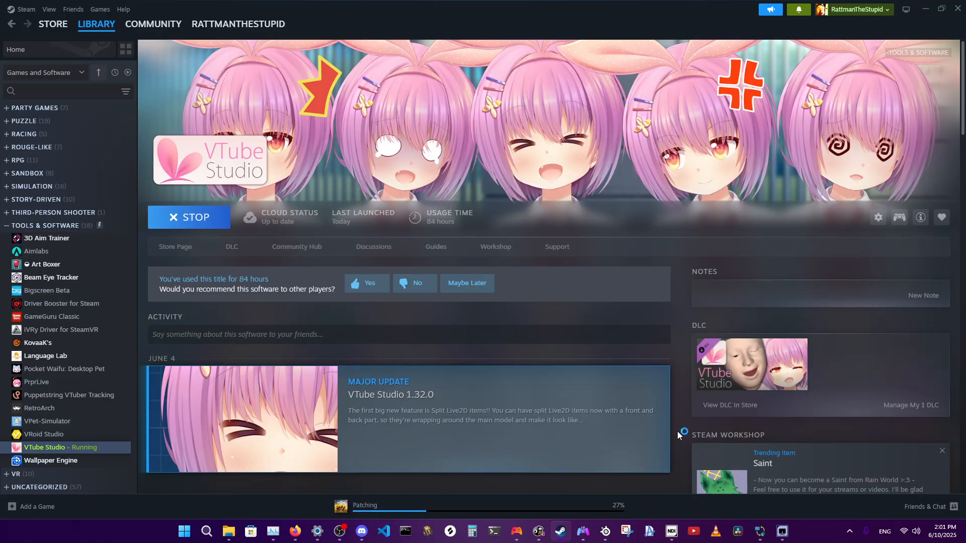
scroll(677, 431, "down", 3)
scroll(677, 431, "up", 3)
Close the VSeeFace folder window and the other leftover Downloads subfolder window in File Explorer.
mouse_move(228, 535)
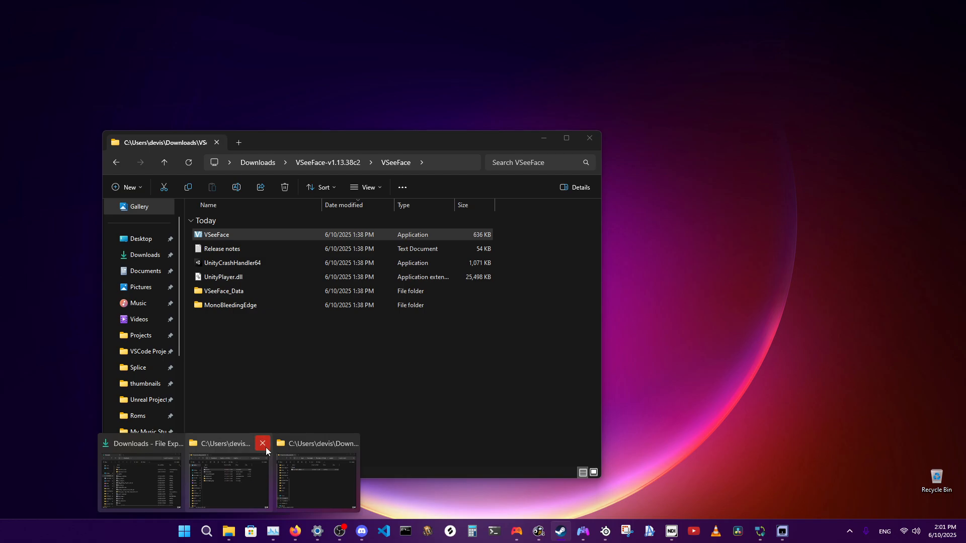
left_click(264, 443)
left_click(306, 443)
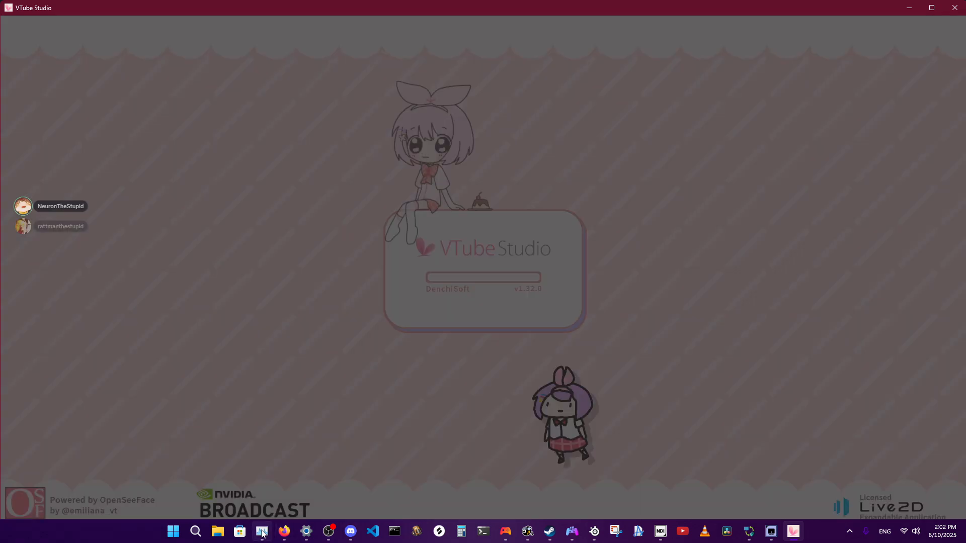
Check VTube Studio's CPU and memory usage in Task Manager's process list, and minimize Task Manager.
left_click(262, 531)
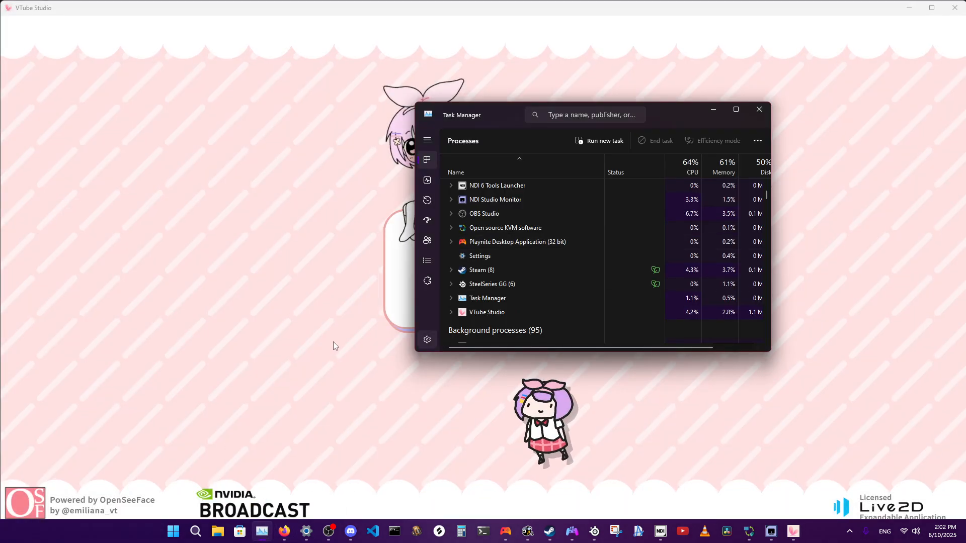
scroll(523, 294, "down", 1)
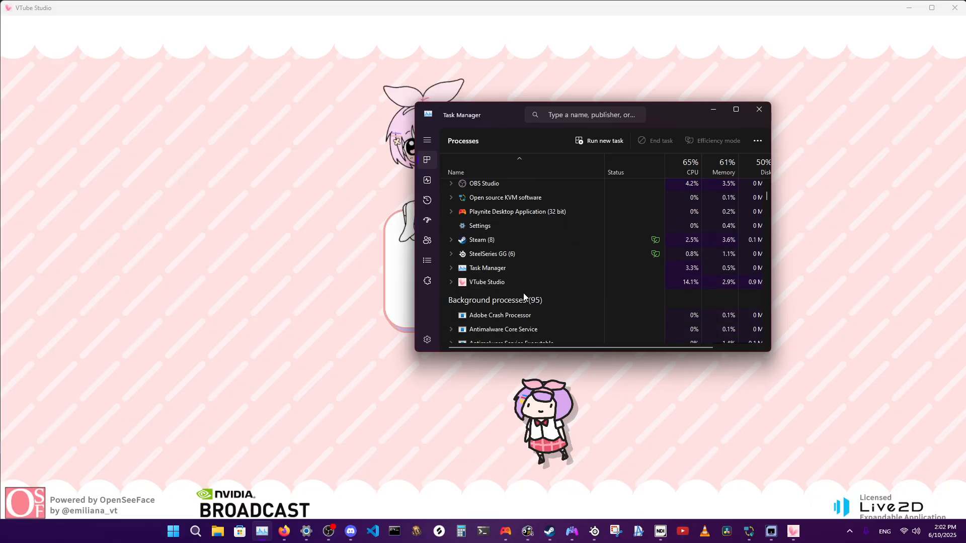
scroll(523, 296, "up", 3)
scroll(523, 297, "down", 2)
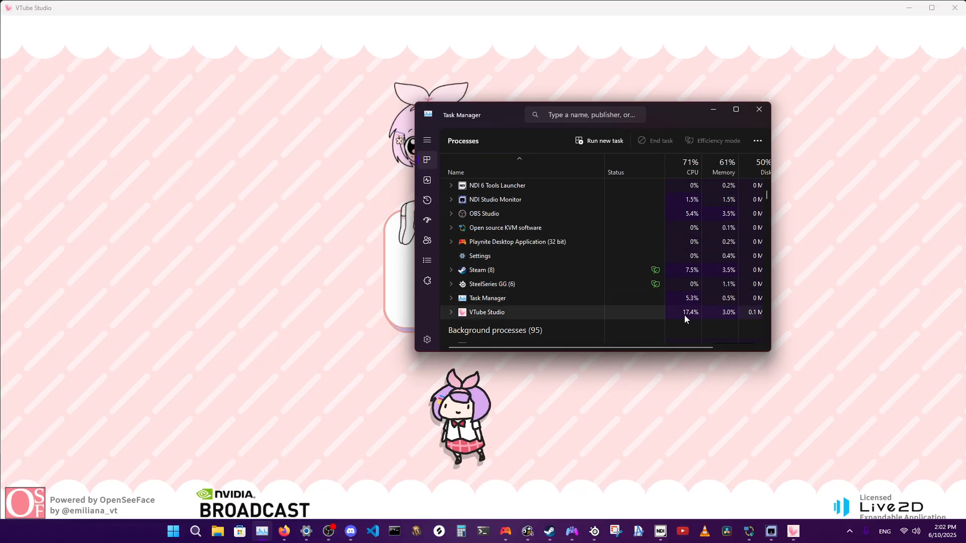
left_click_drag(669, 347, 610, 347)
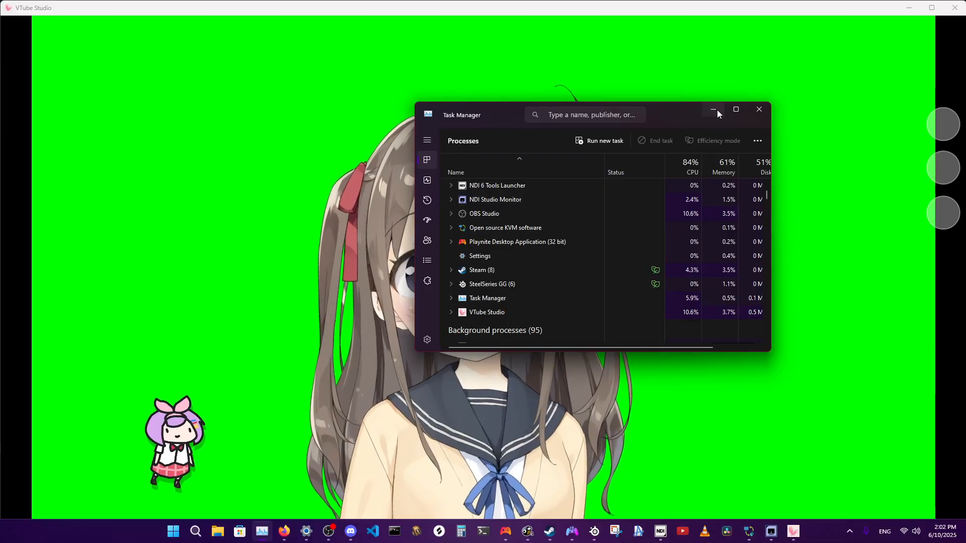
left_click(713, 110)
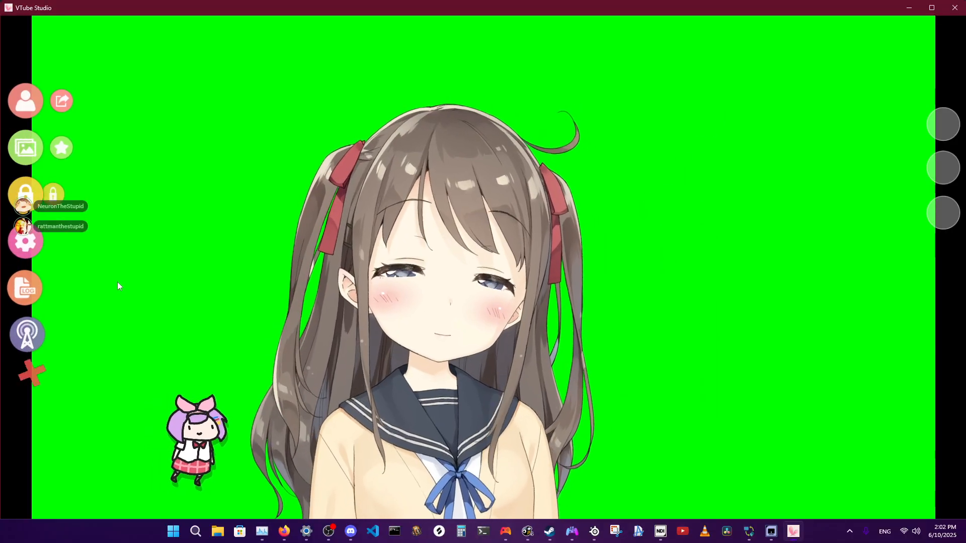
Review VTube Studio's microphone settings against the Sonar mixer, and view the available microphones without changing the selected one.
left_click(28, 248)
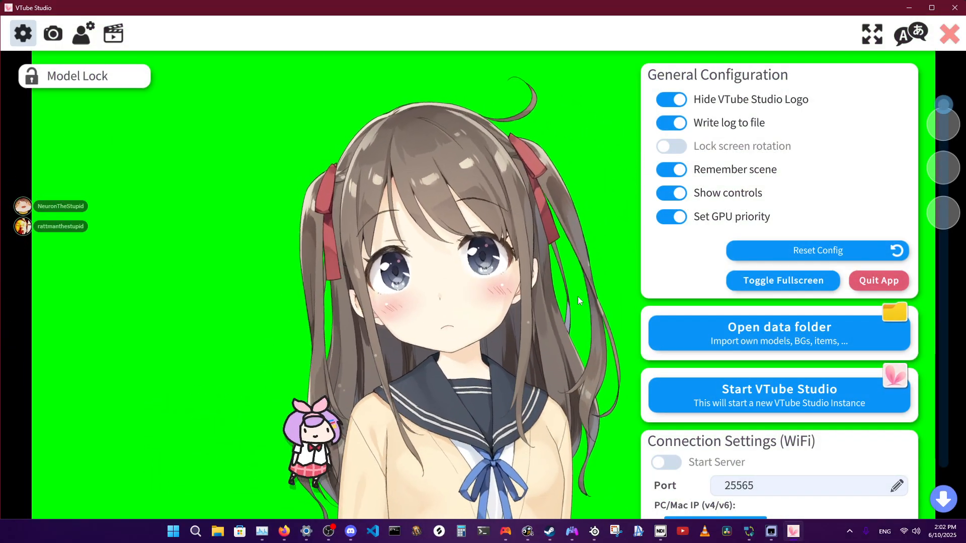
left_click_drag(940, 106, 945, 321)
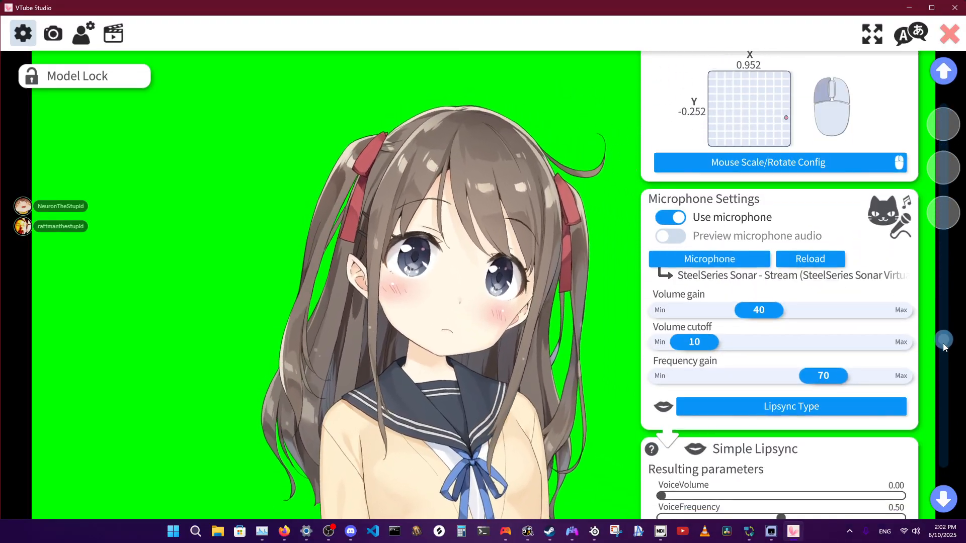
left_click_drag(943, 343, 943, 359)
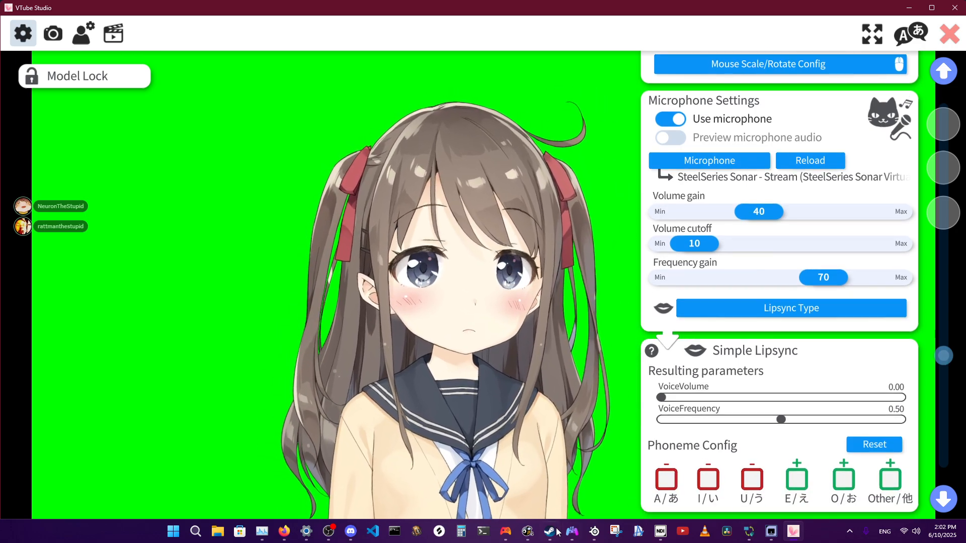
left_click(594, 535)
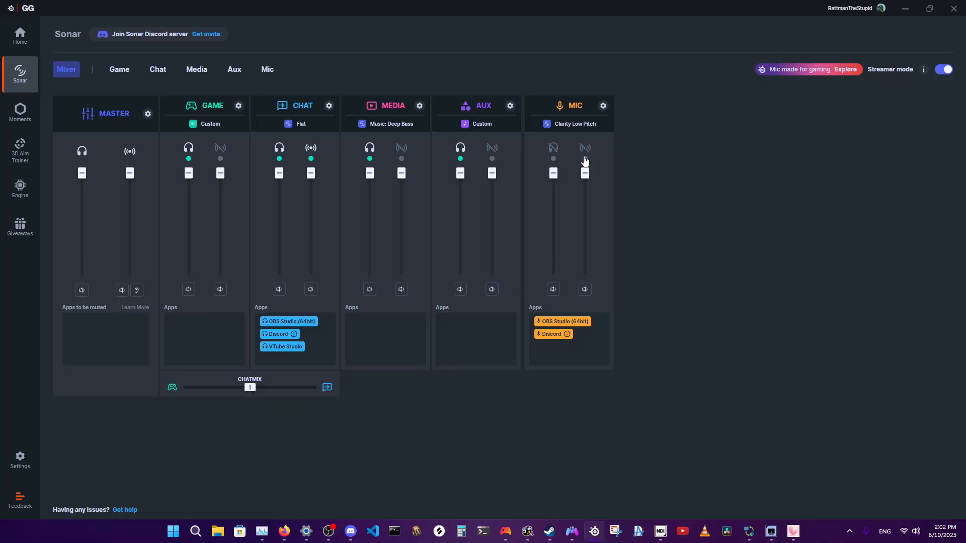
left_click(790, 535)
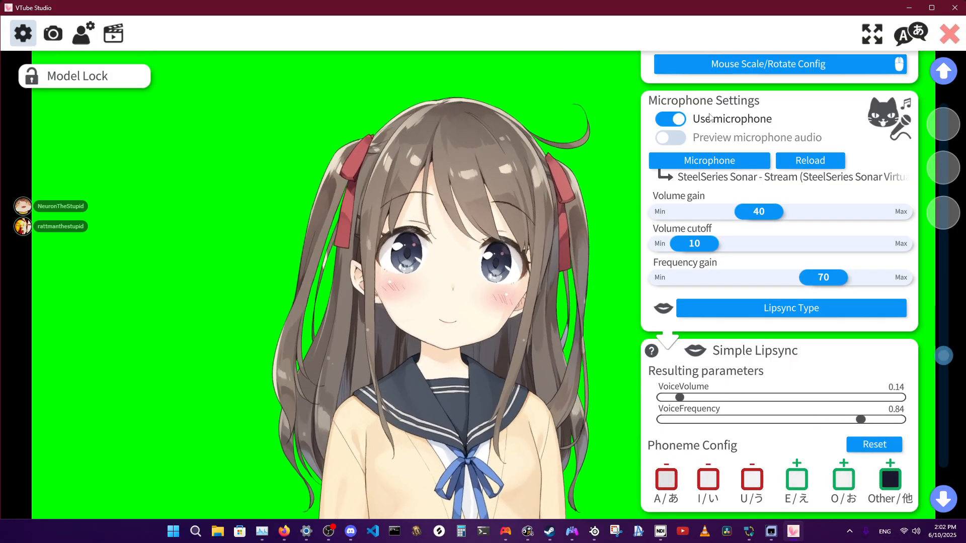
left_click(720, 166)
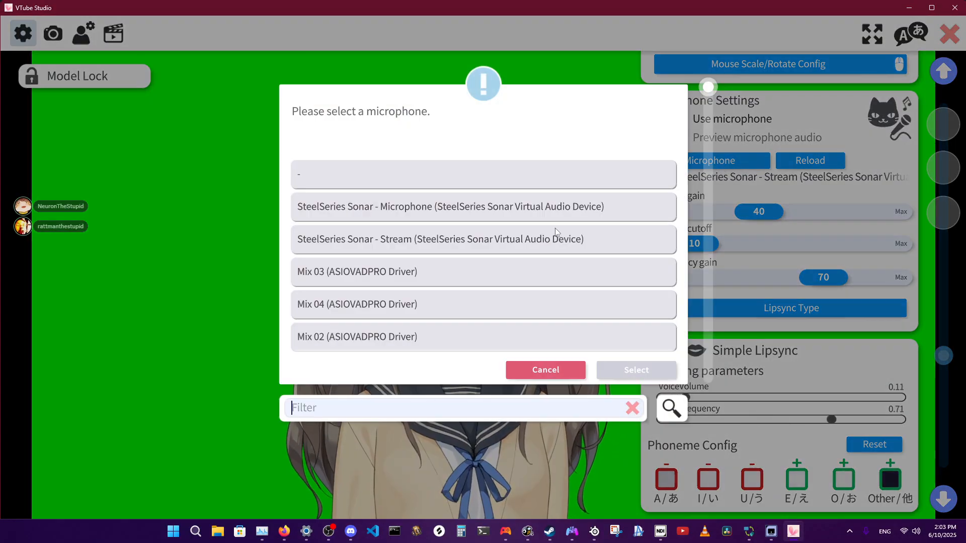
left_click(530, 370)
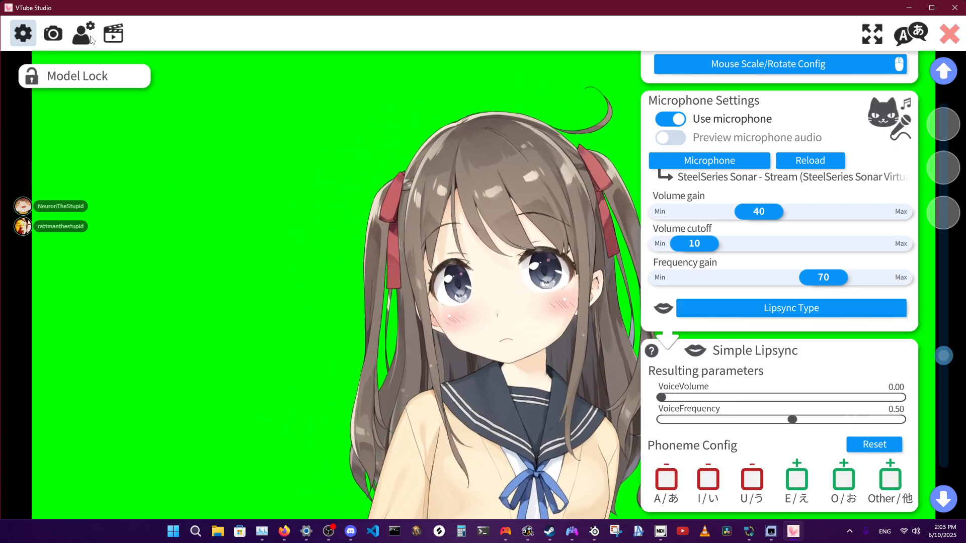
Set the Mouth Open parameter's input to MouthOpen in the Hiyori_A model settings.
left_click(87, 38)
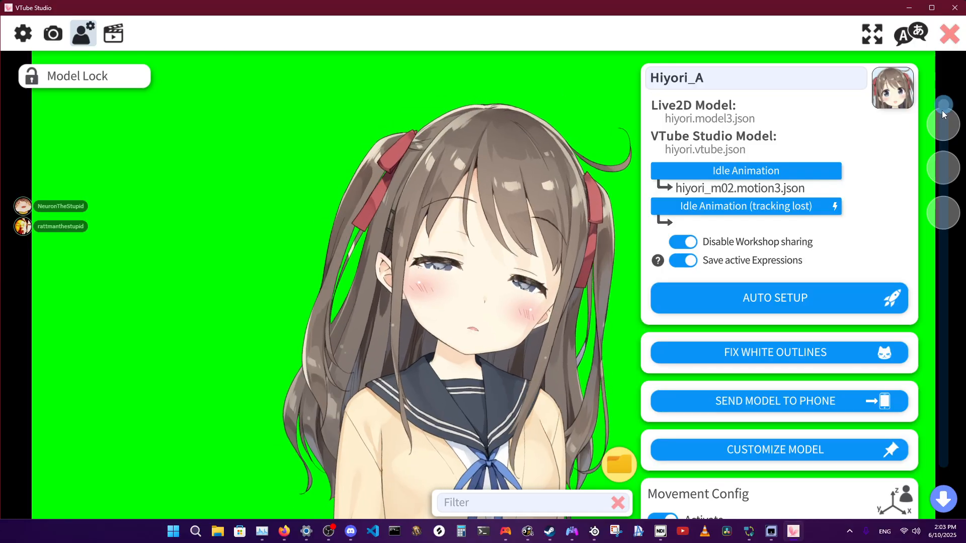
left_click_drag(943, 113, 944, 418)
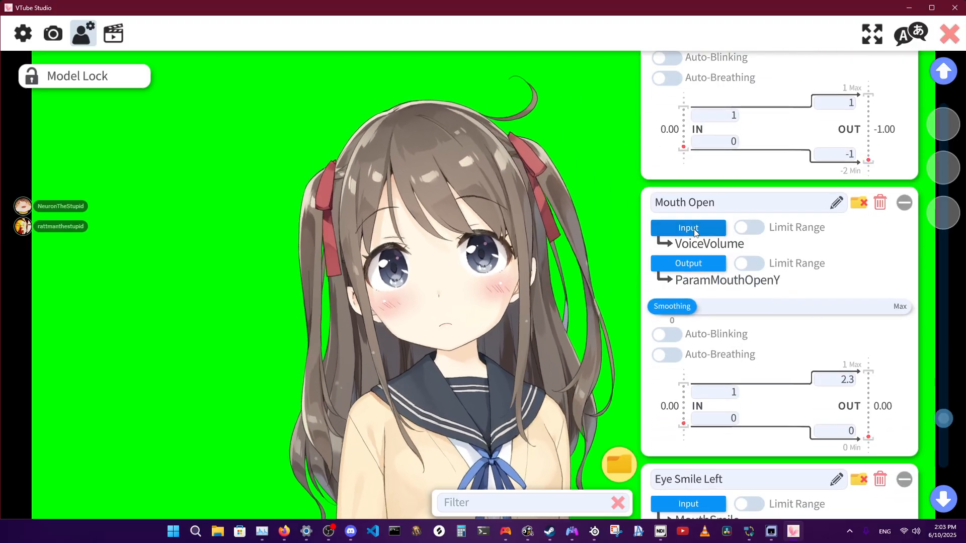
left_click(689, 229)
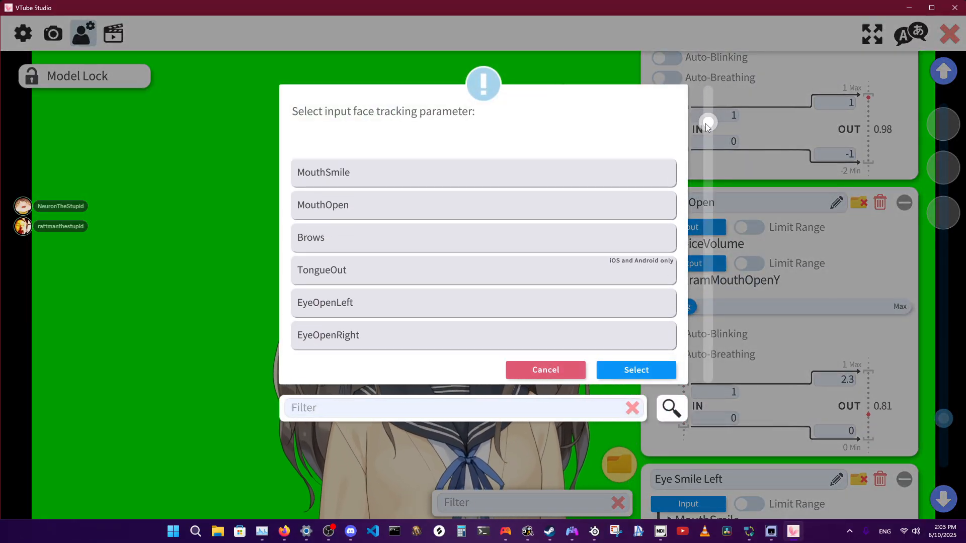
left_click_drag(707, 159, 705, 193)
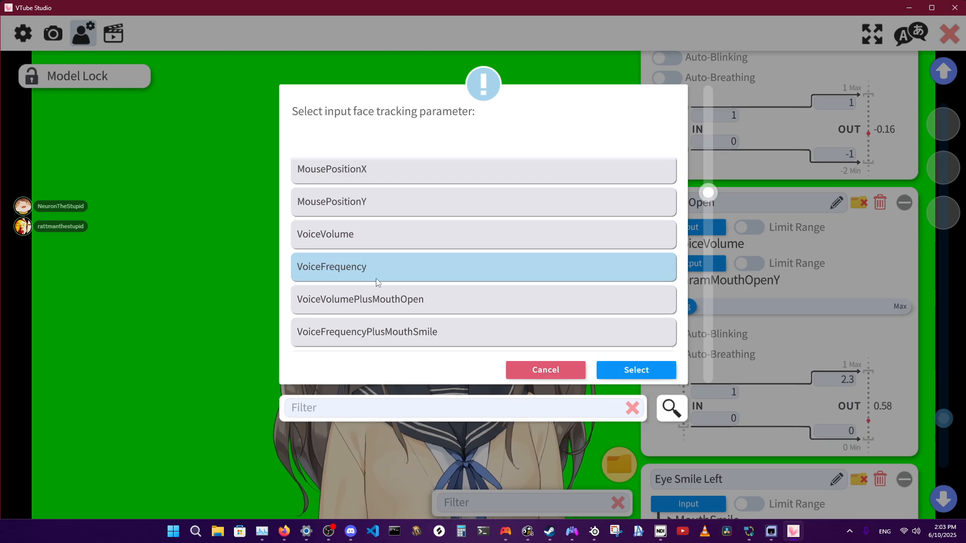
left_click(403, 303)
left_click_drag(708, 192, 721, 122)
left_click(336, 211)
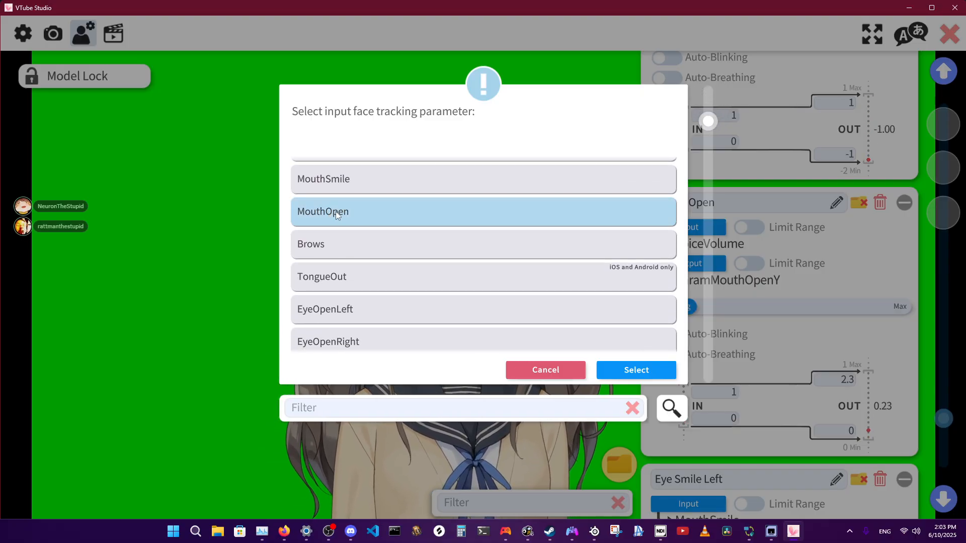
left_click(629, 371)
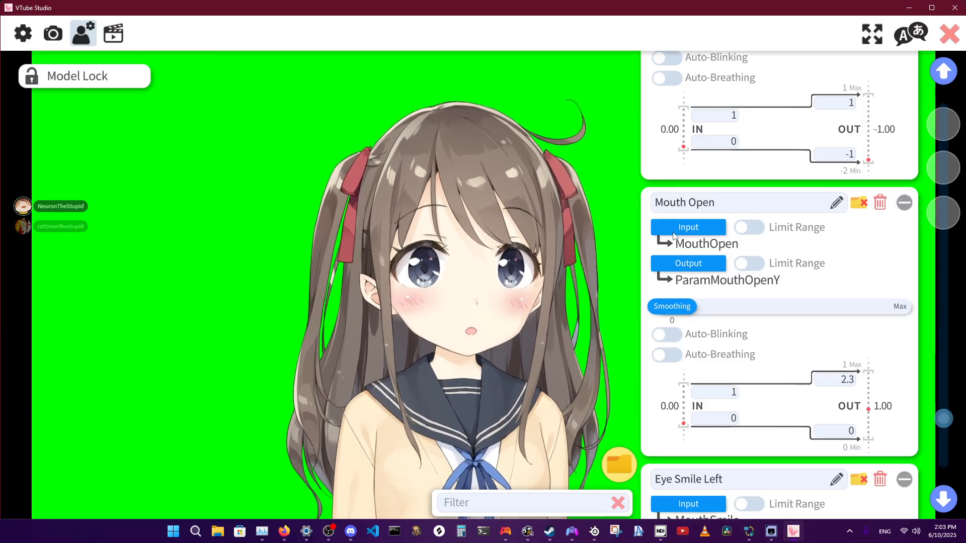
Change the Mouth Open parameter's input to VoiceFrequency.
left_click(684, 246)
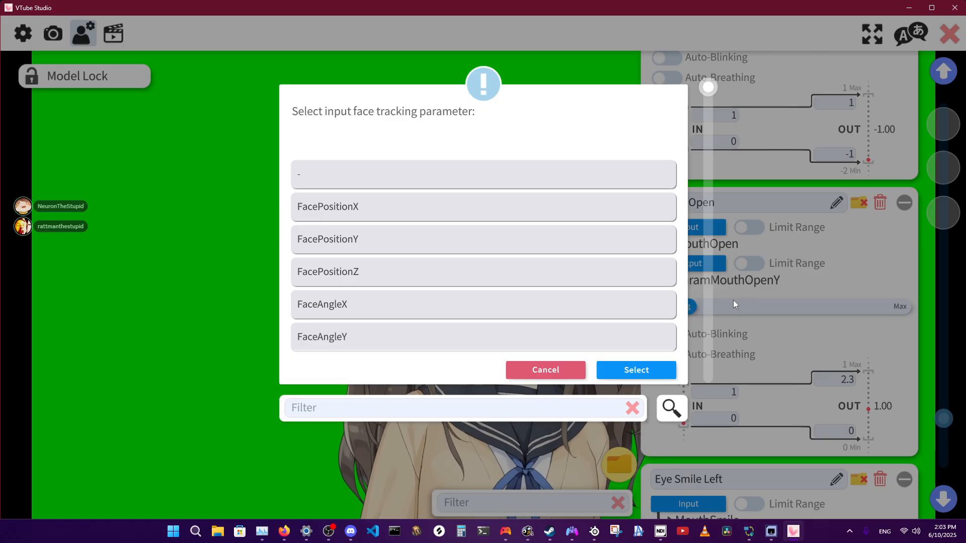
left_click_drag(707, 94, 717, 197)
left_click(377, 240)
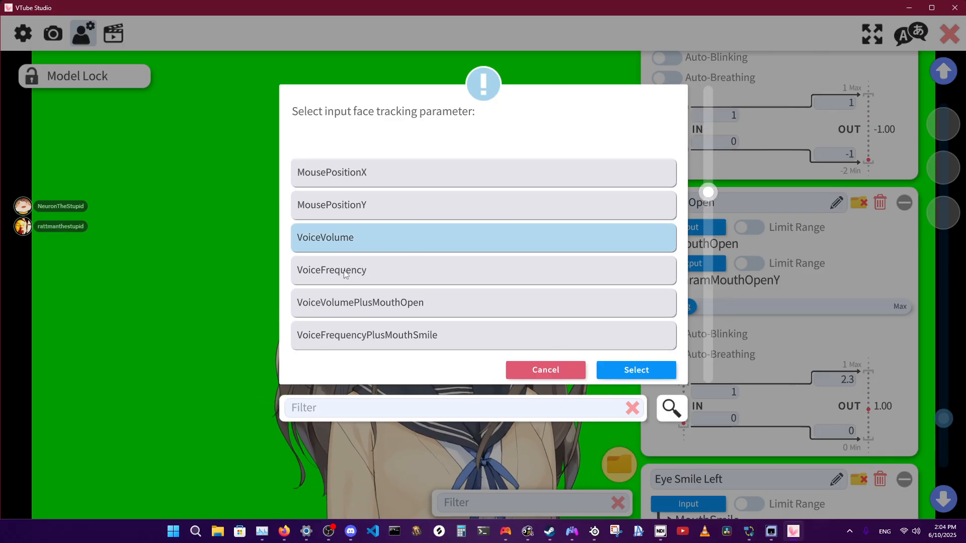
left_click(645, 370)
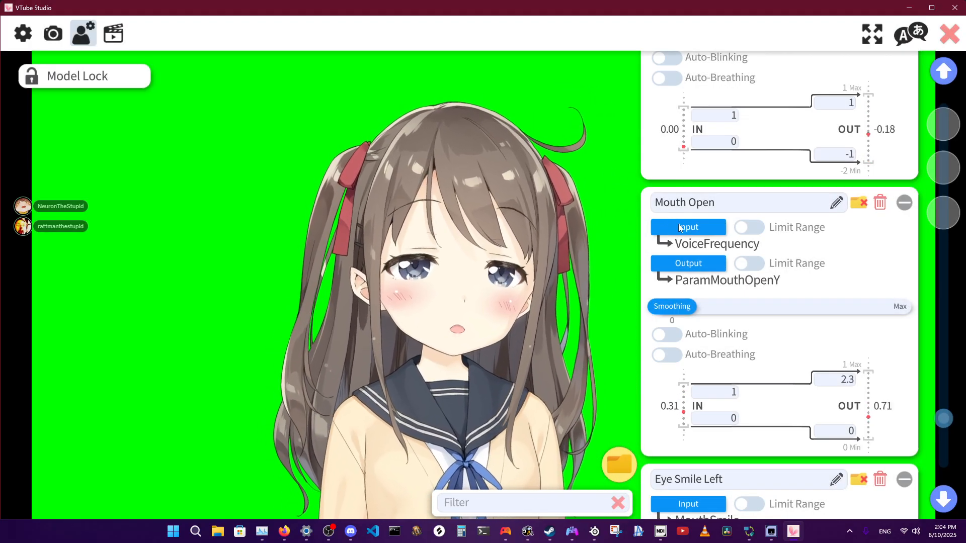
Set the Mouth Open parameter's input to VoiceVolume.
left_click(682, 226)
left_click_drag(711, 89, 709, 203)
left_click(369, 186)
left_click(636, 370)
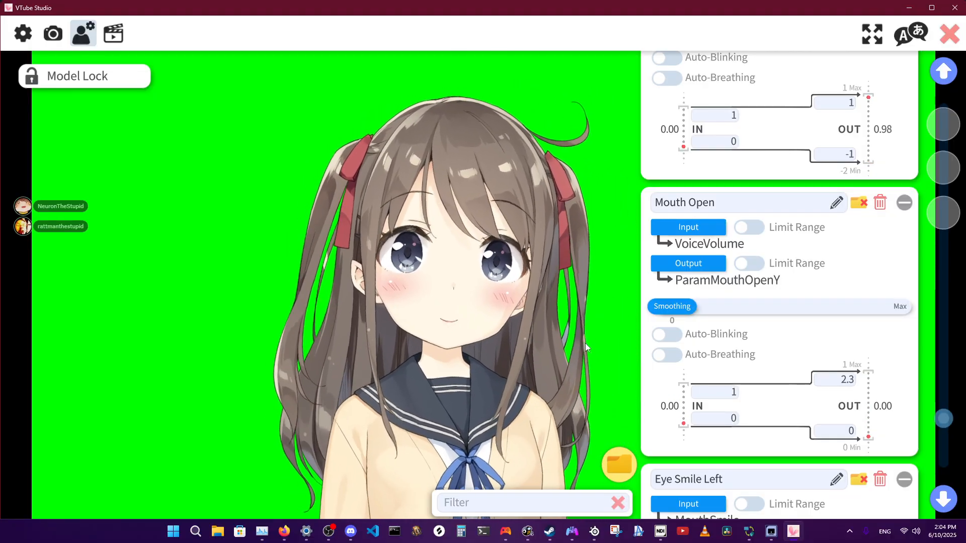
Show the Sonar mixer, switch to Discord, and review the output devices in its Voice & Video settings.
left_click(600, 534)
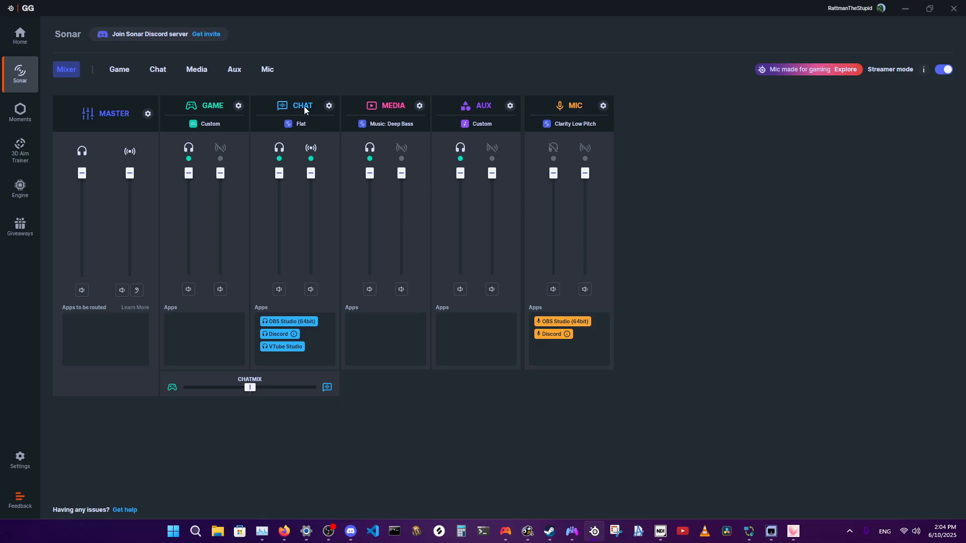
left_click(351, 531)
left_click(82, 504)
left_click(173, 504)
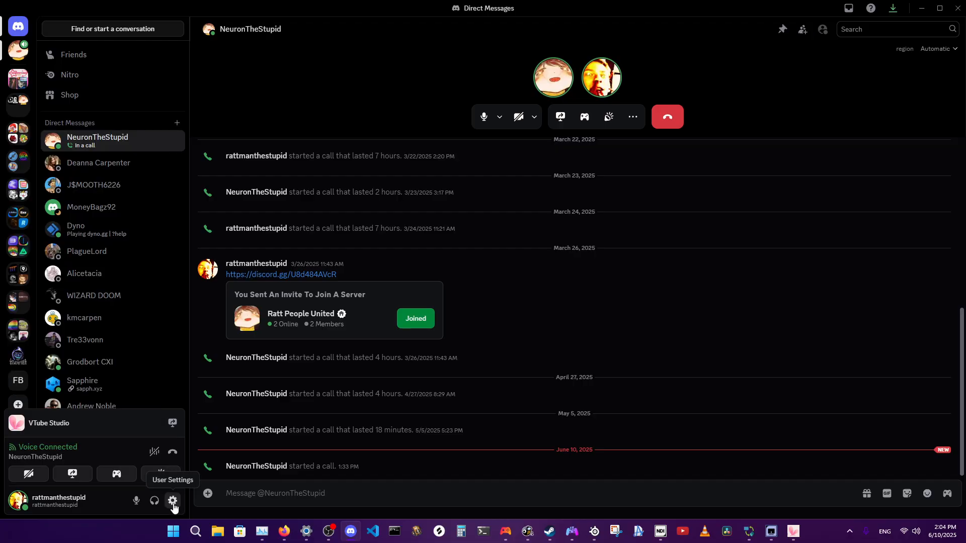
left_click(173, 505)
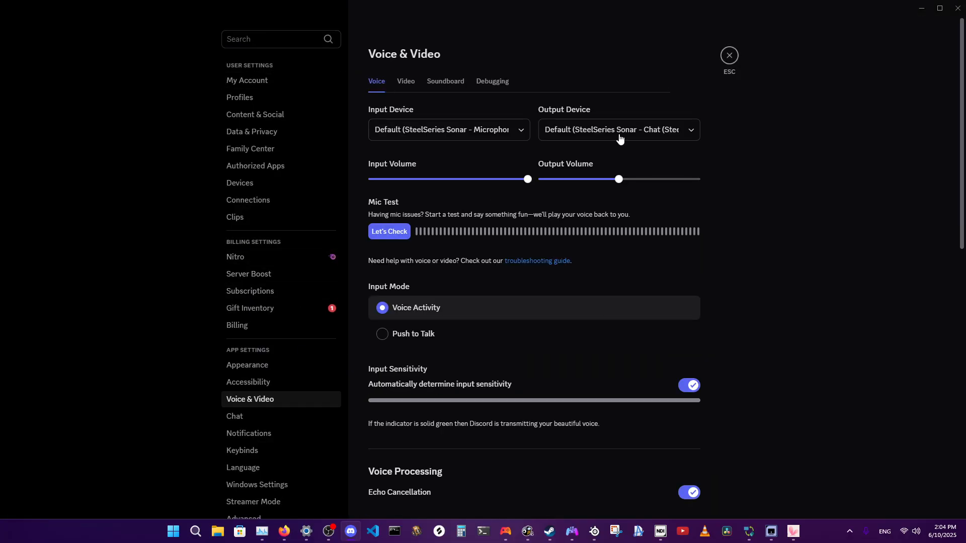
left_click(628, 134)
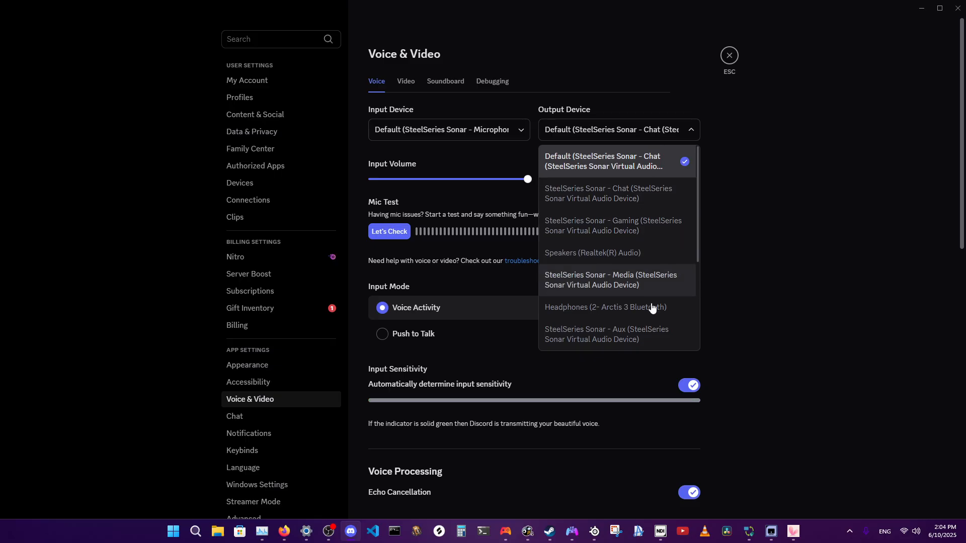
left_click(773, 210)
left_click(650, 126)
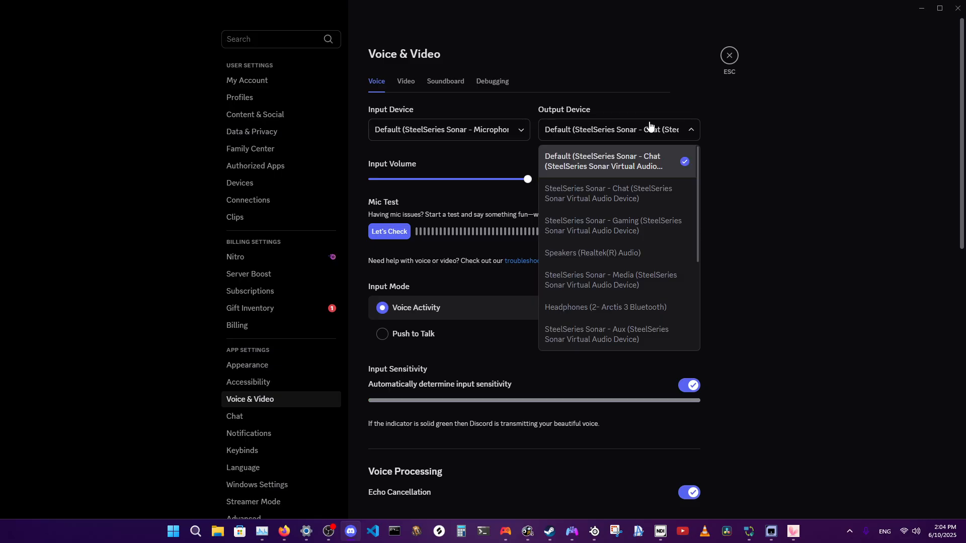
left_click(800, 227)
Return to the Sonar mixer and turn Streamer mode off and on again to compare the two layouts.
left_click(597, 536)
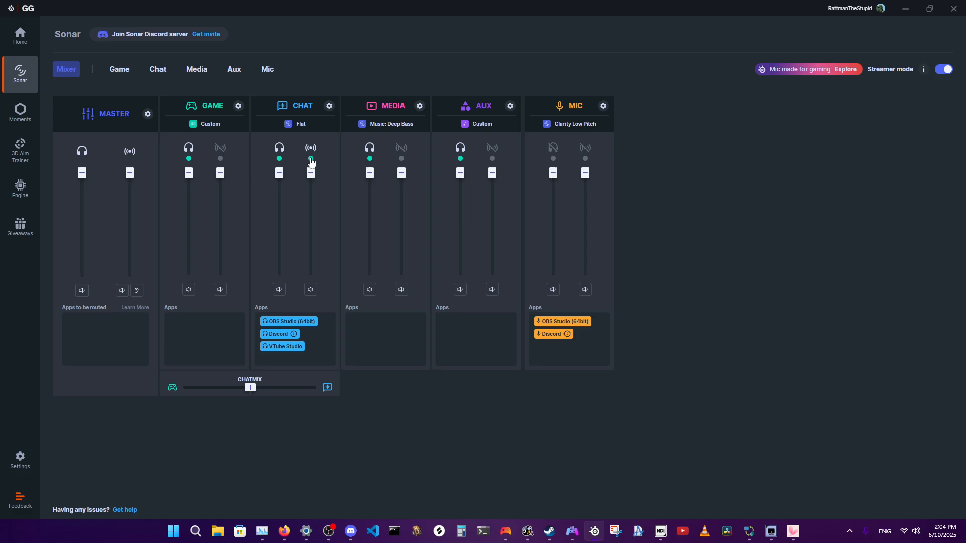
left_click(943, 70)
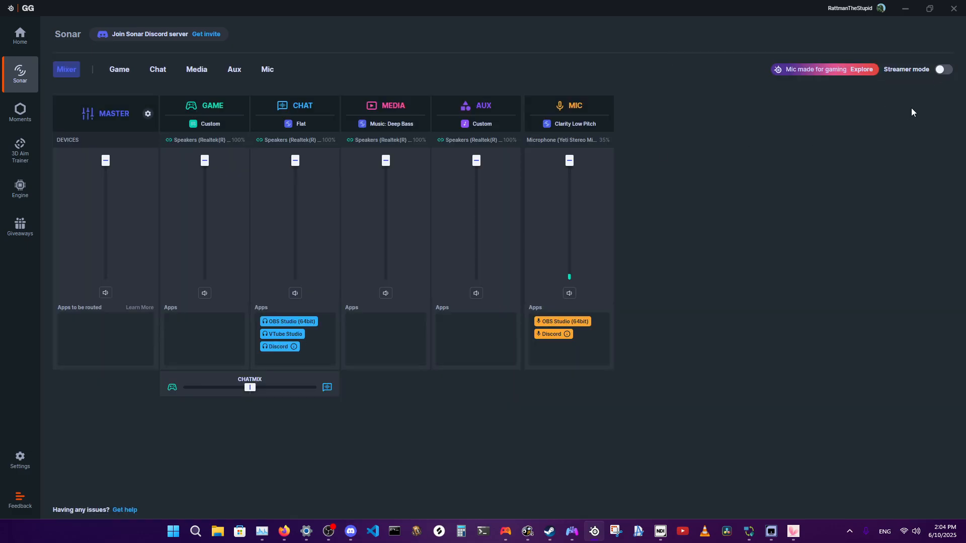
left_click(943, 70)
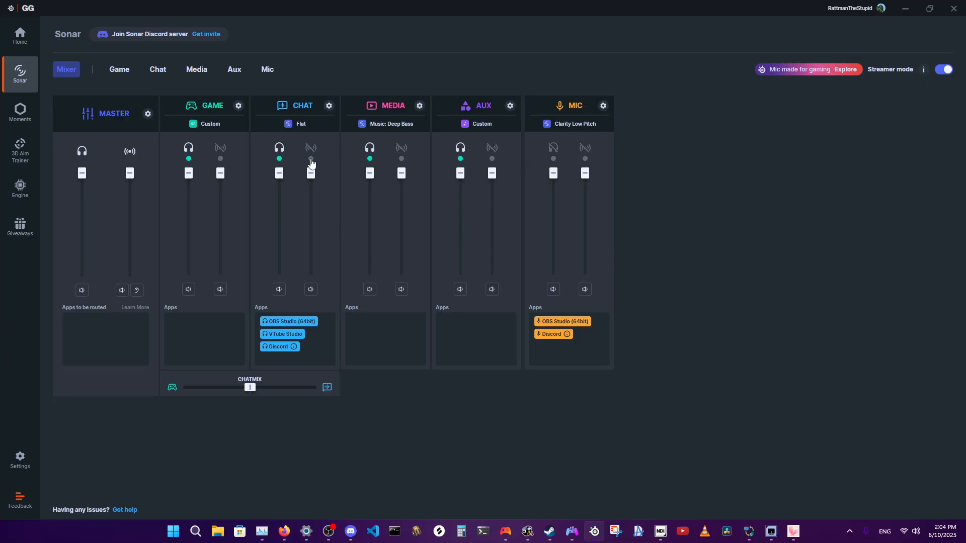
Toggle the microphone channel's stream output on and off in the Sonar mixer, checking the avatar's mouth in VTube Studio.
left_click(794, 534)
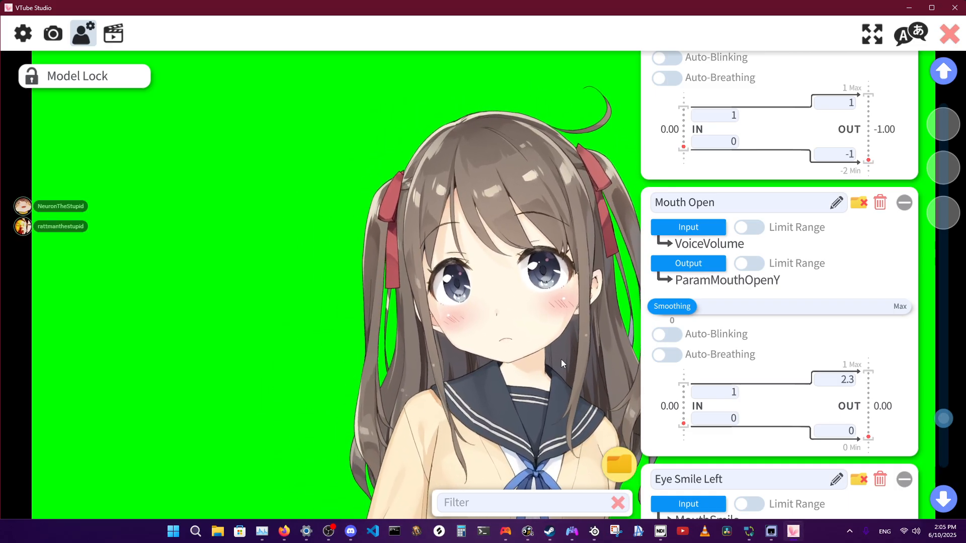
left_click(592, 529)
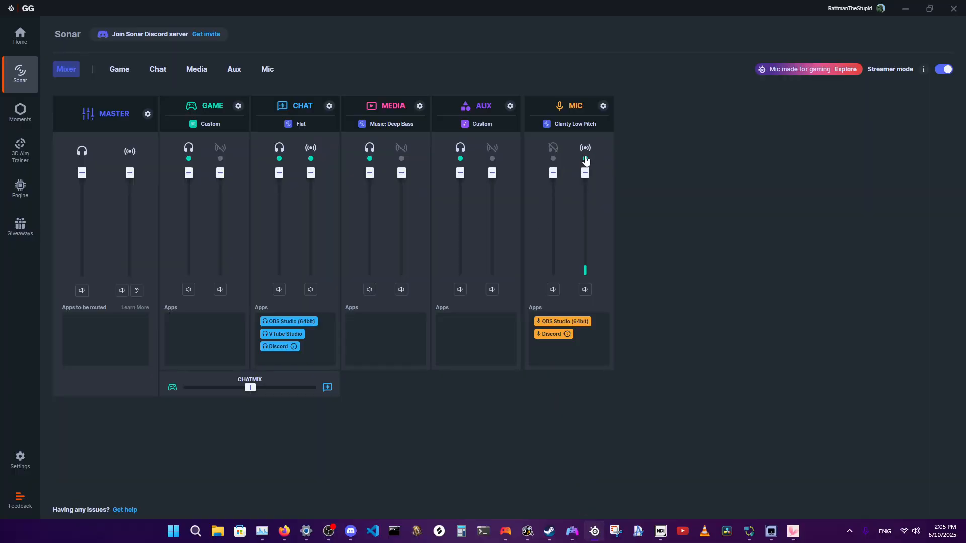
left_click(794, 533)
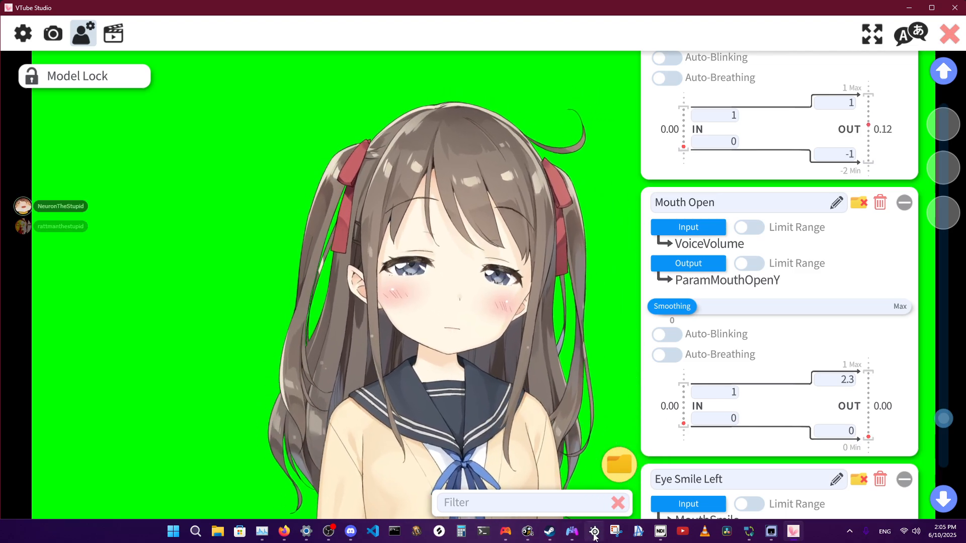
key("alt+Tab")
left_click(792, 533)
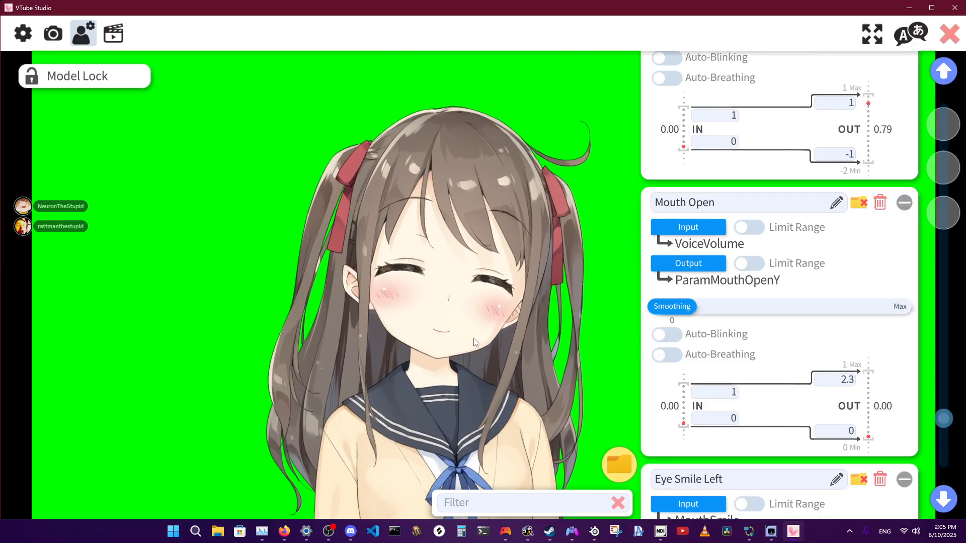
Reload the microphone in VTube Studio's Microphone Settings and go back to the Mouth Open parameter.
left_click(23, 33)
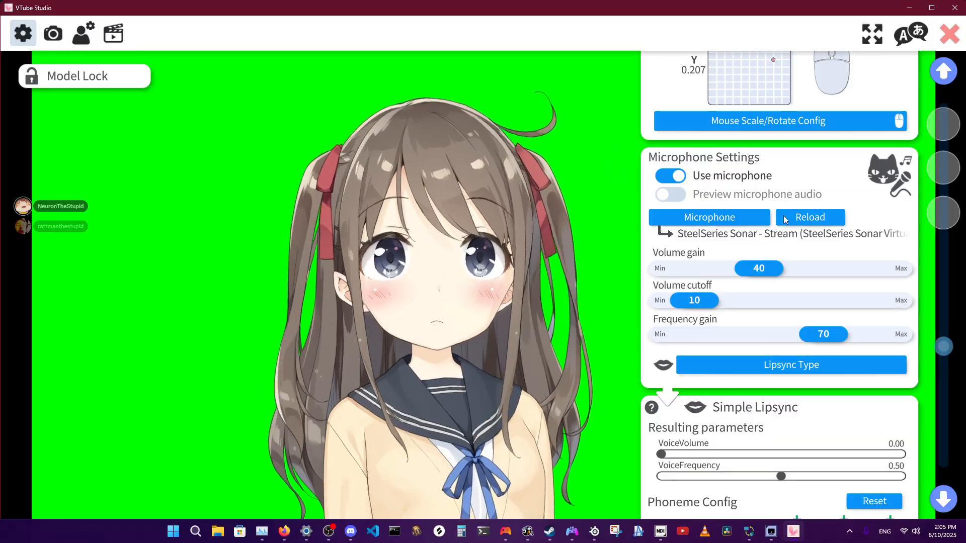
left_click(783, 216)
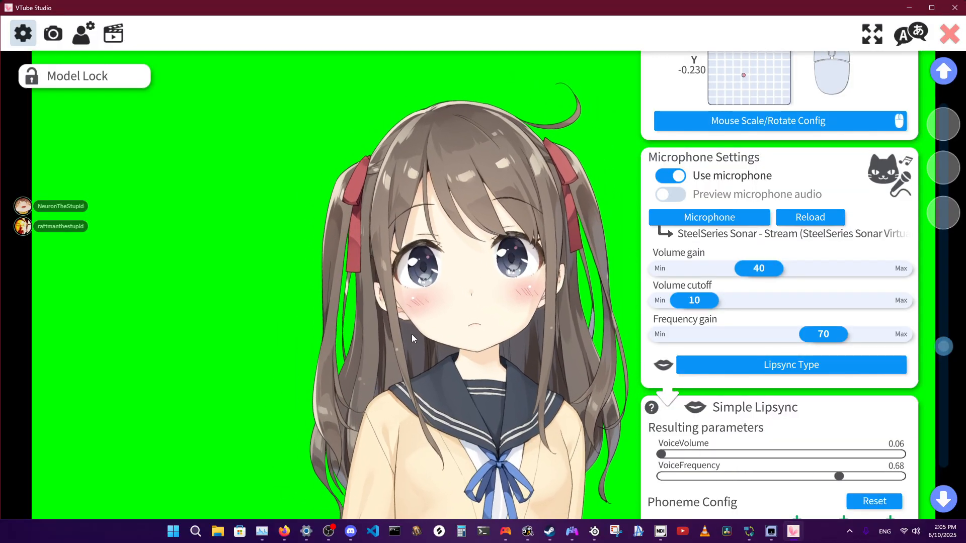
left_click(84, 34)
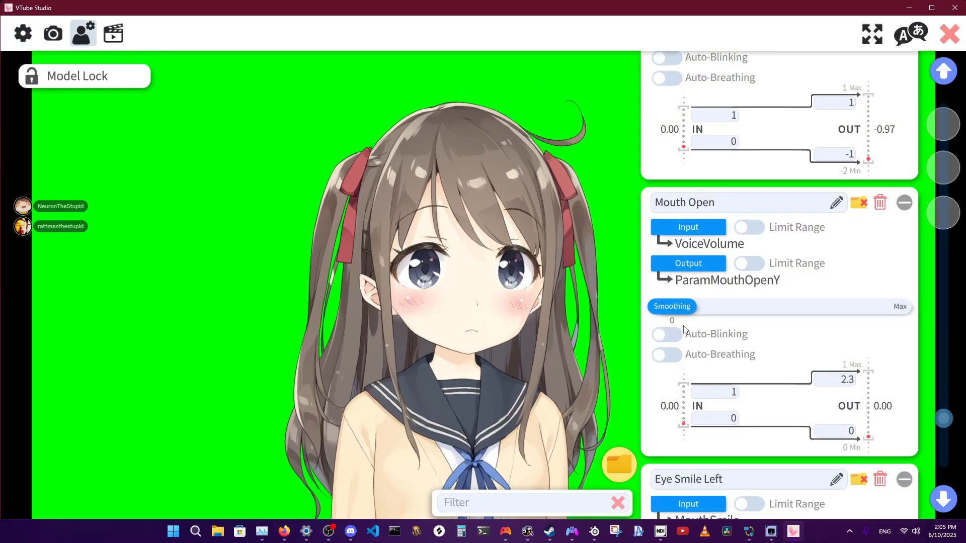
Alternate between the Sonar mixer and VTube Studio to compare the stream routing with the Mouth Open response.
left_click(596, 533)
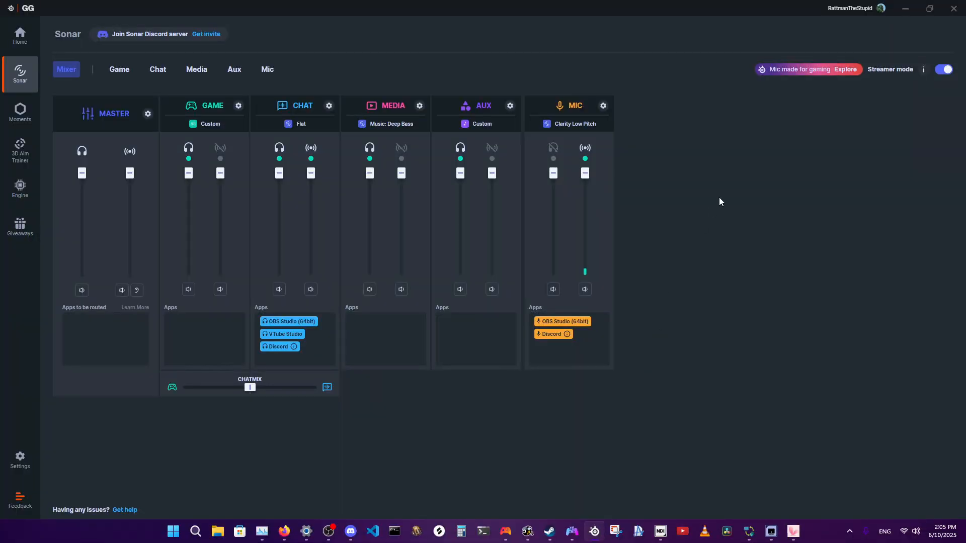
left_click(793, 534)
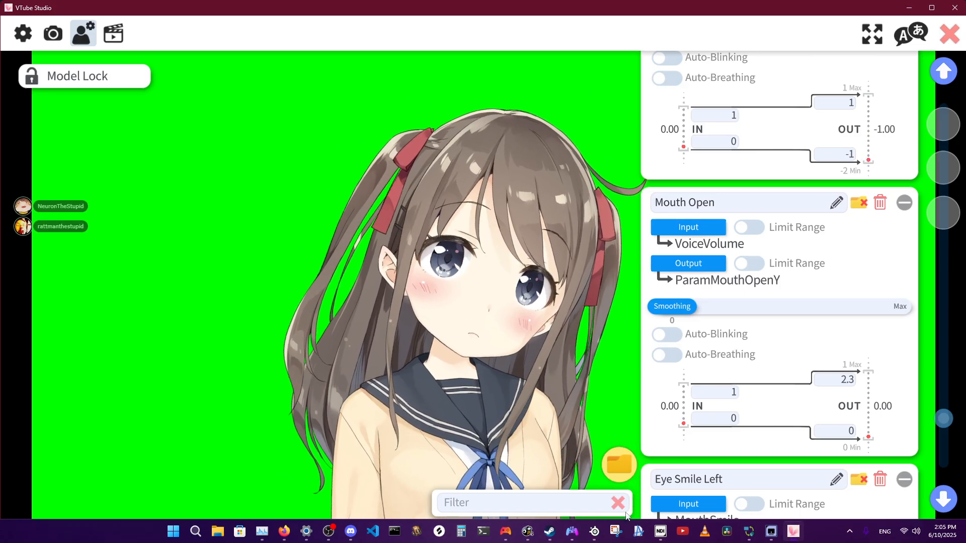
left_click(594, 532)
left_click(792, 532)
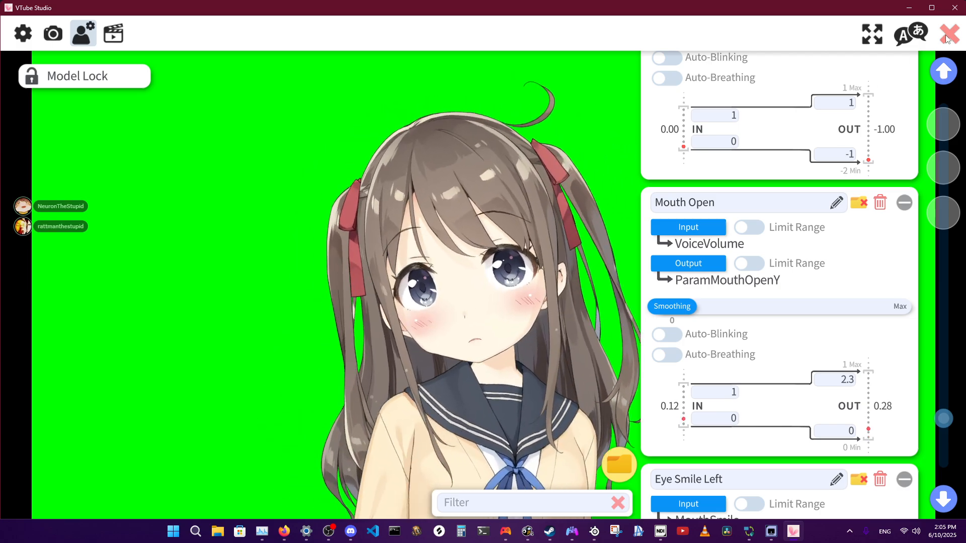
Change the lipsync type in Microphone Settings to Advanced Lipsync (uLipSync).
left_click(26, 40)
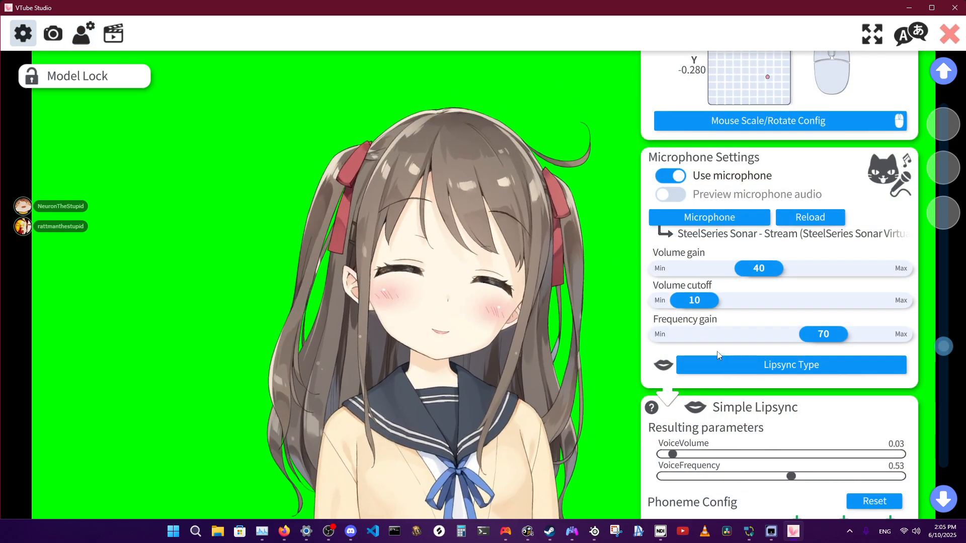
left_click(737, 363)
left_click(423, 204)
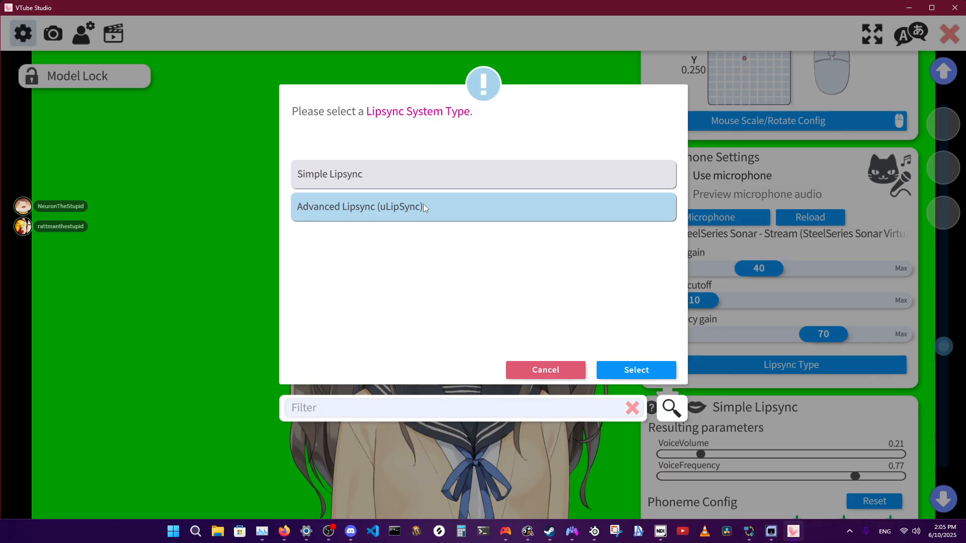
left_click(626, 371)
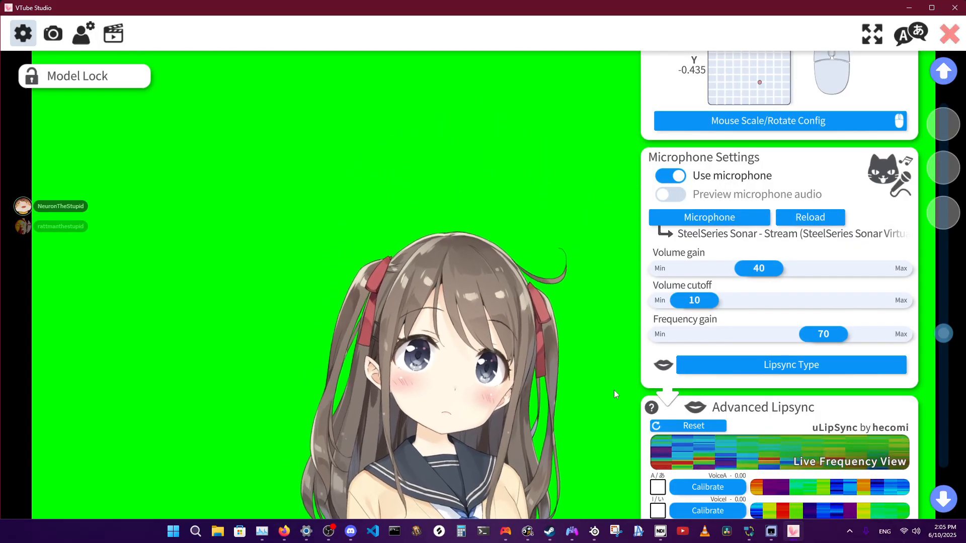
Examine the Advanced Lipsync vowel calibration, VoiceVolume and VoiceFrequency levels, and the microphone gain settings.
scroll(776, 436, "down", 5)
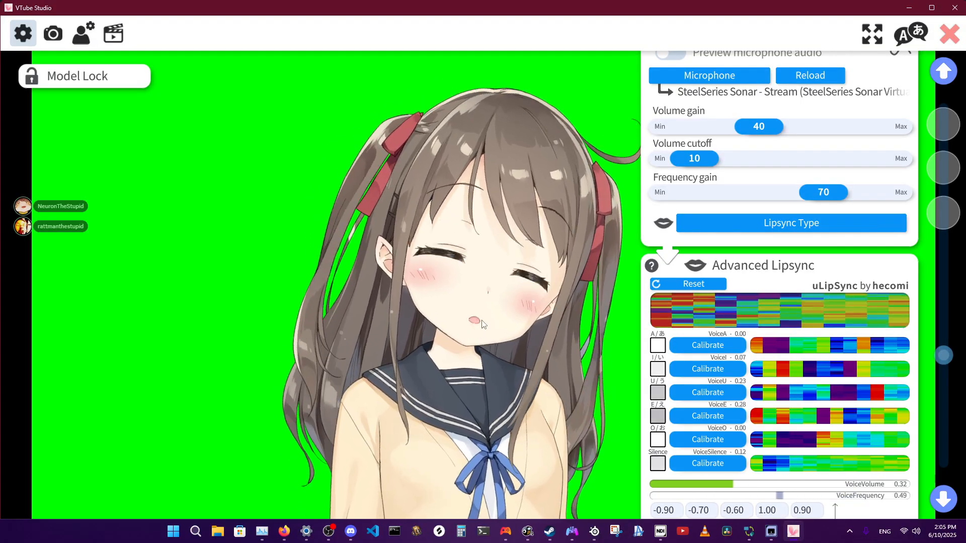
scroll(738, 390, "down", 5)
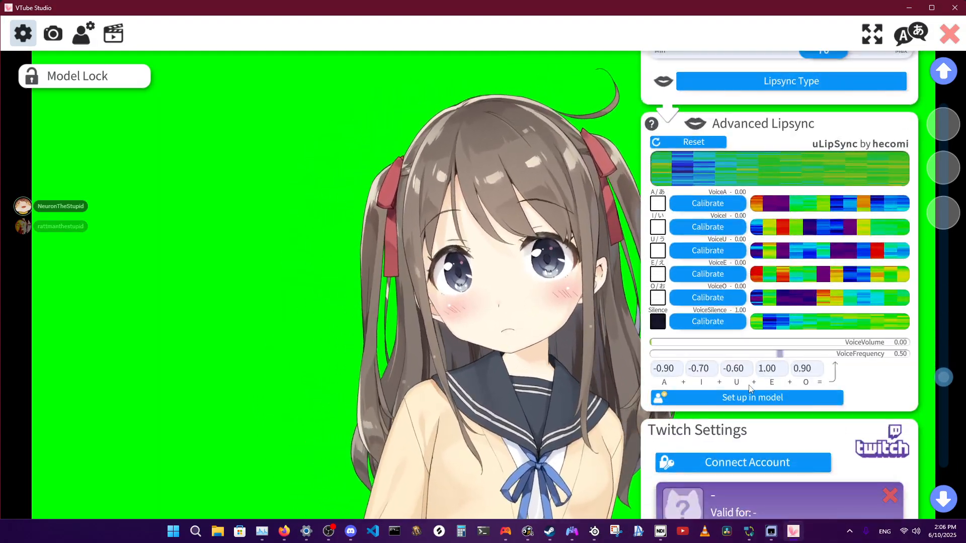
scroll(748, 385, "up", 5)
scroll(749, 387, "down", 2)
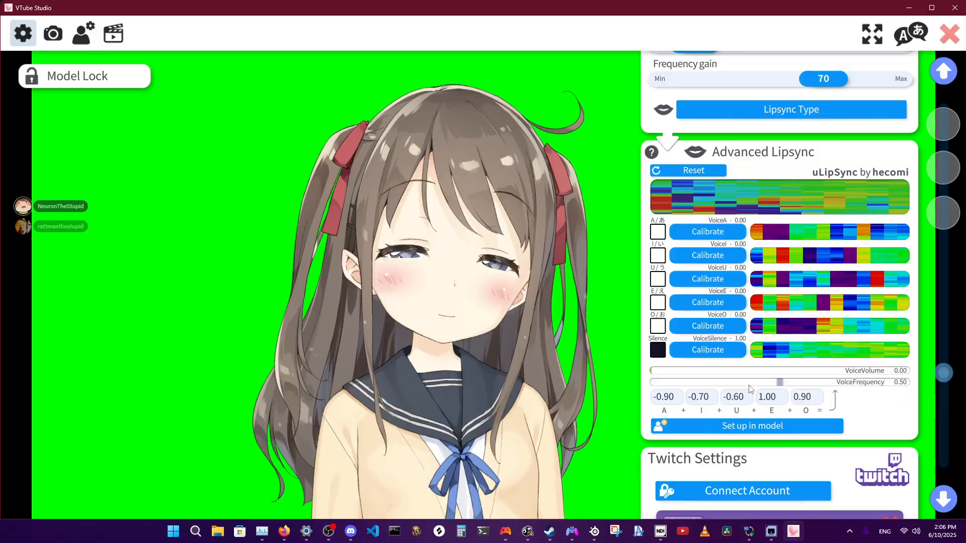
scroll(748, 388, "up", 4)
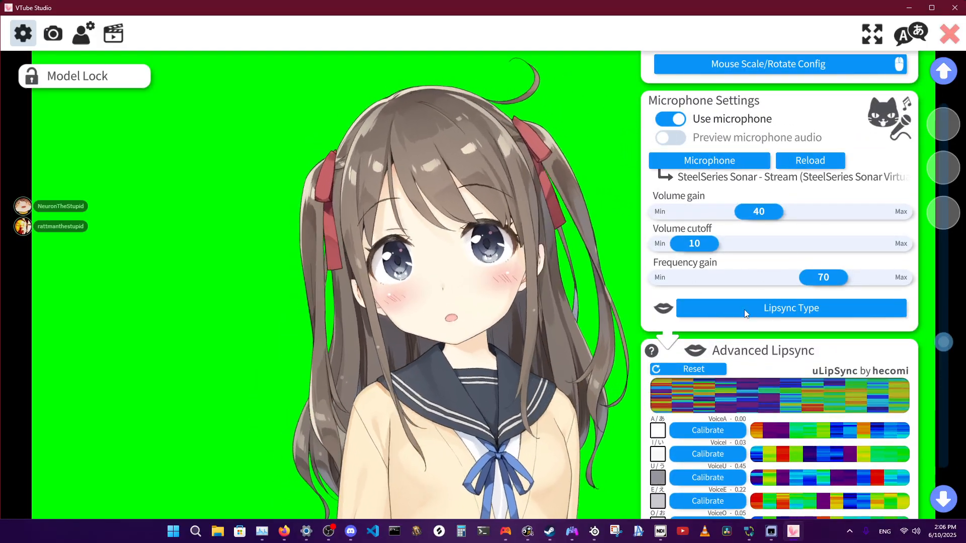
scroll(693, 391, "down", 3)
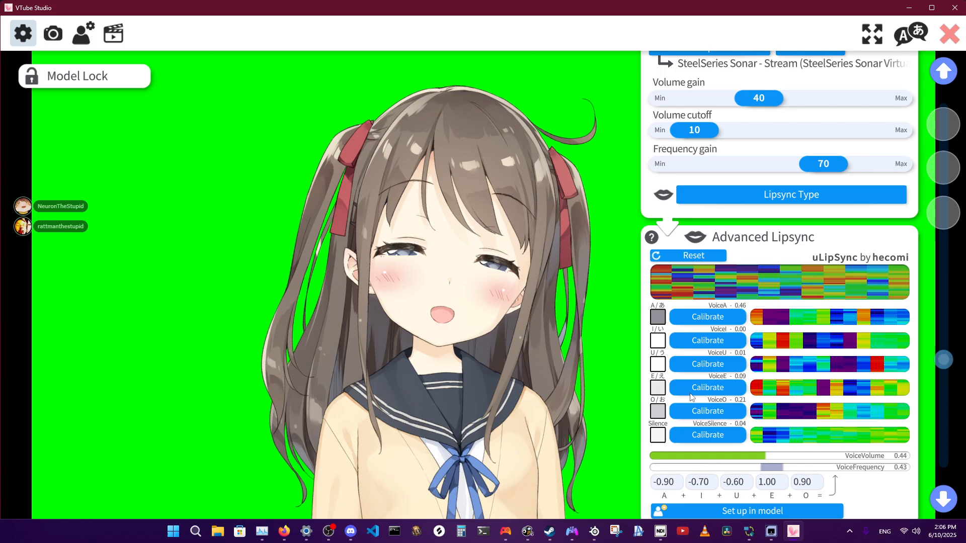
scroll(669, 407, "down", 1)
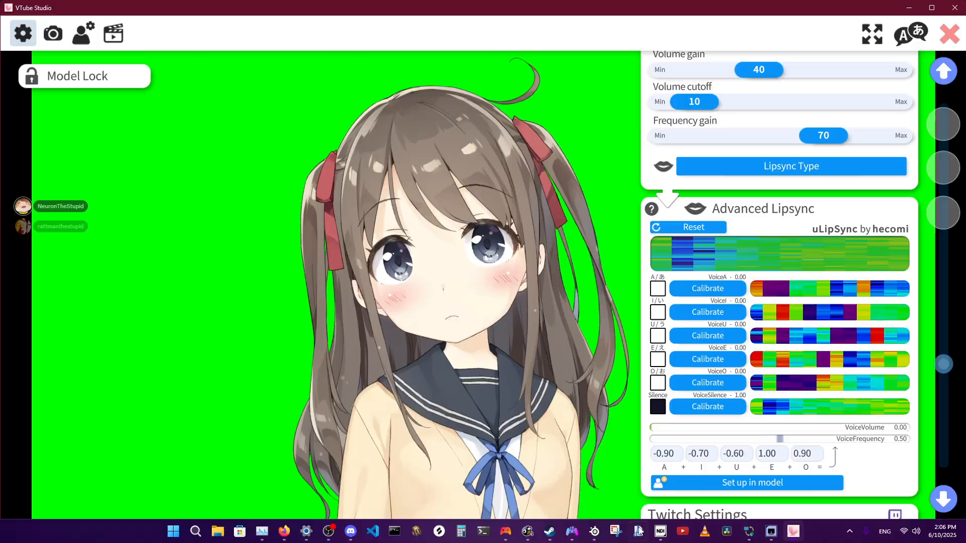
Show the NDI Launcher, minimize it, and use the NDI monitor of the other computer to open tts.py in the NeuronTheStupid project.
left_click(660, 531)
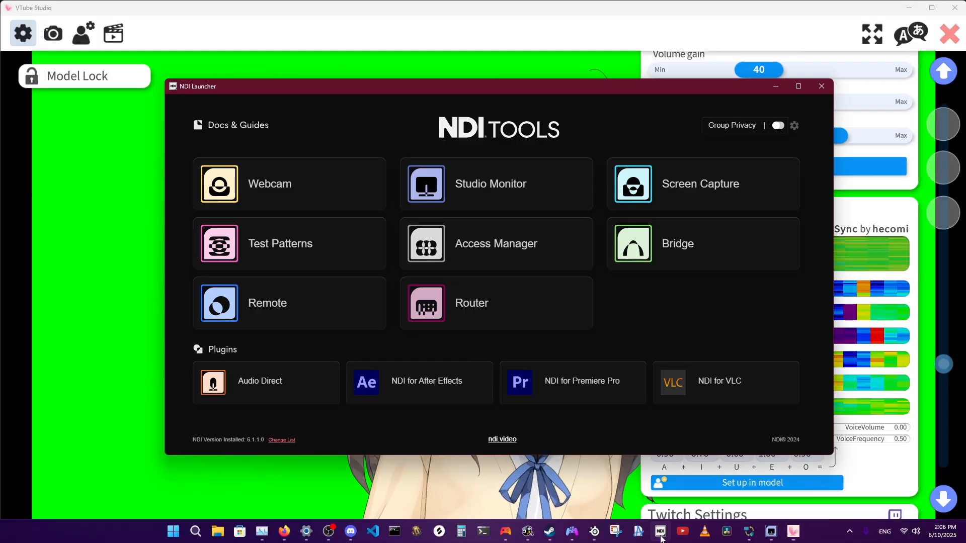
left_click(783, 84)
left_click(772, 531)
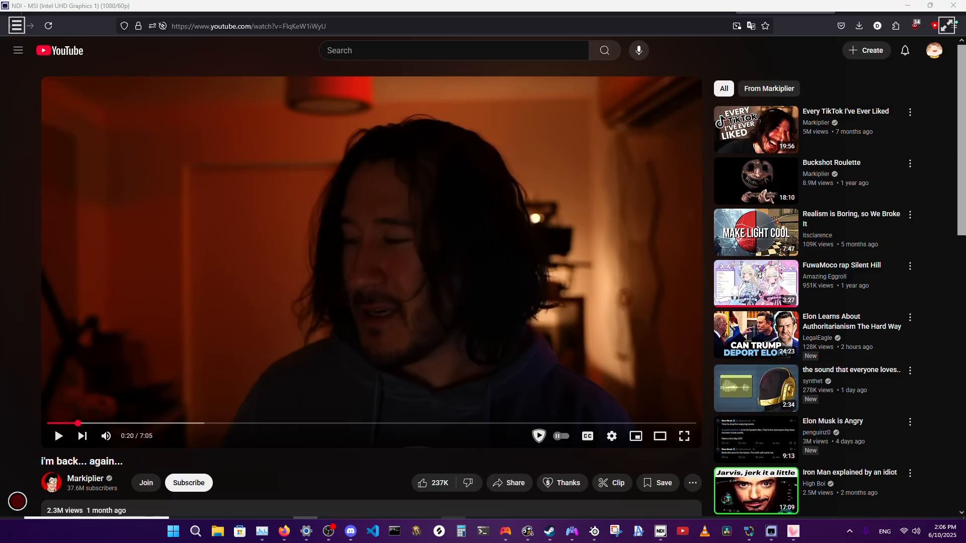
mouse_move(372, 531)
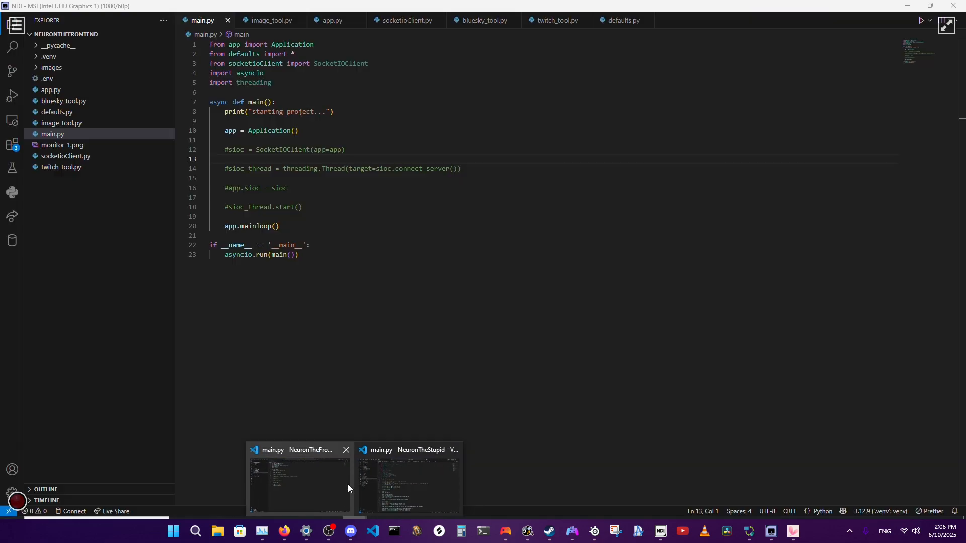
left_click(349, 484)
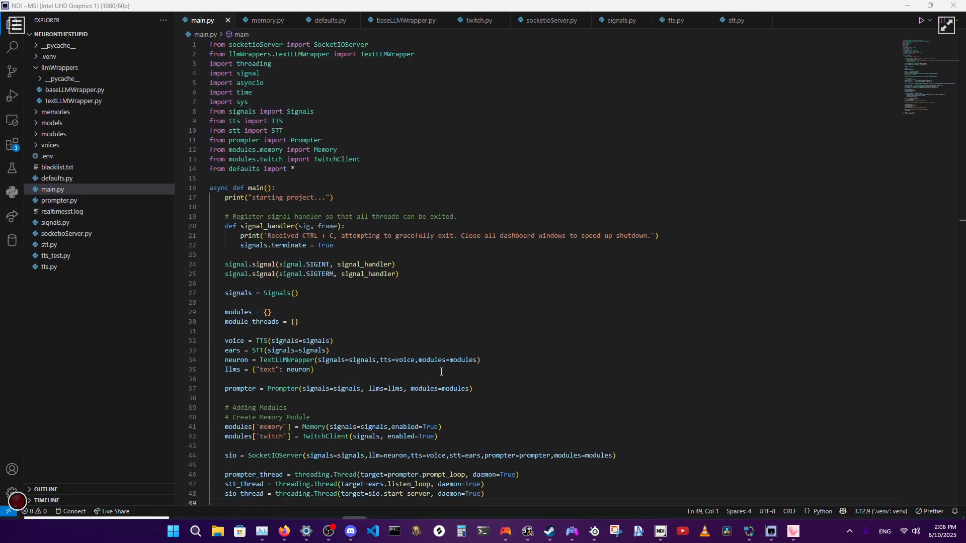
left_click(675, 28)
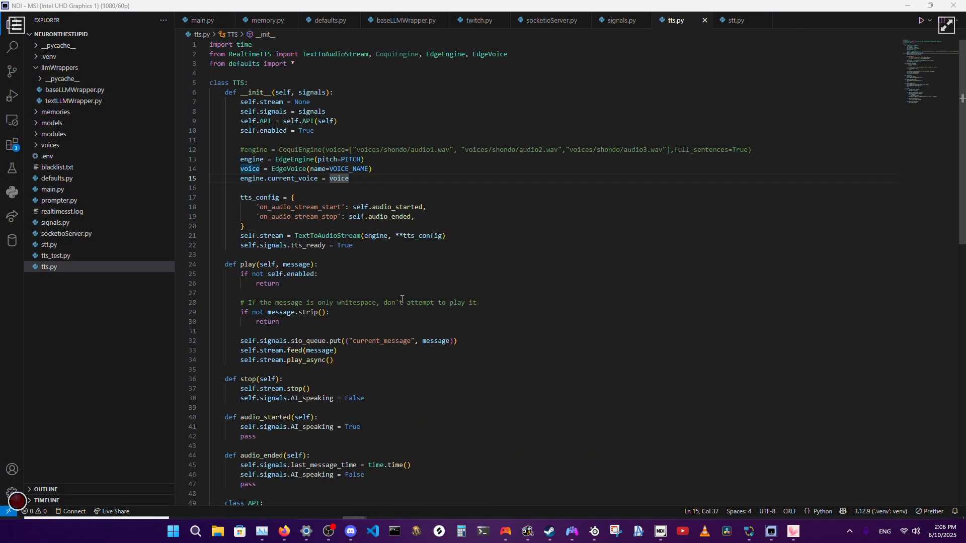
Read through the TTS class in tts.py from the EdgeVoice line to the API methods.
left_click(377, 169)
scroll(403, 226, "down", 8)
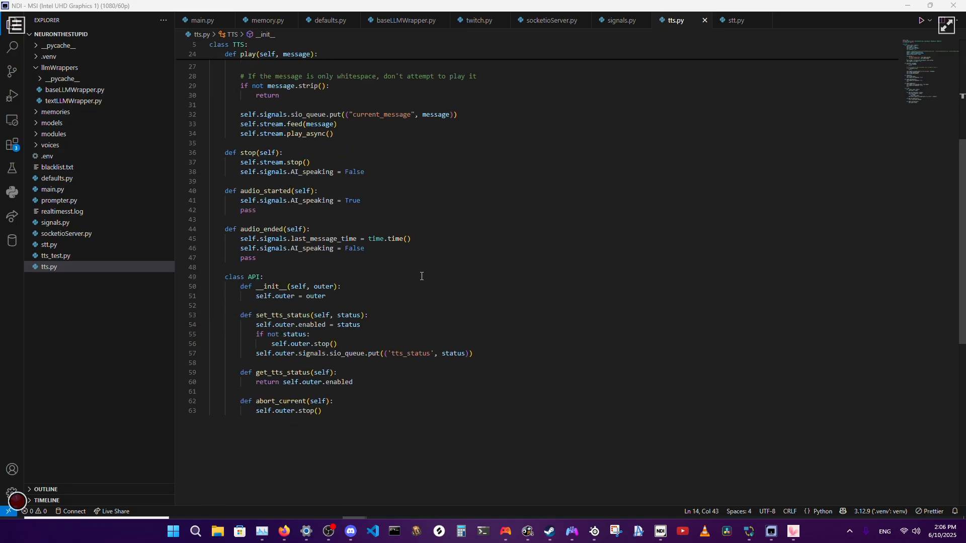
scroll(421, 276, "up", 2)
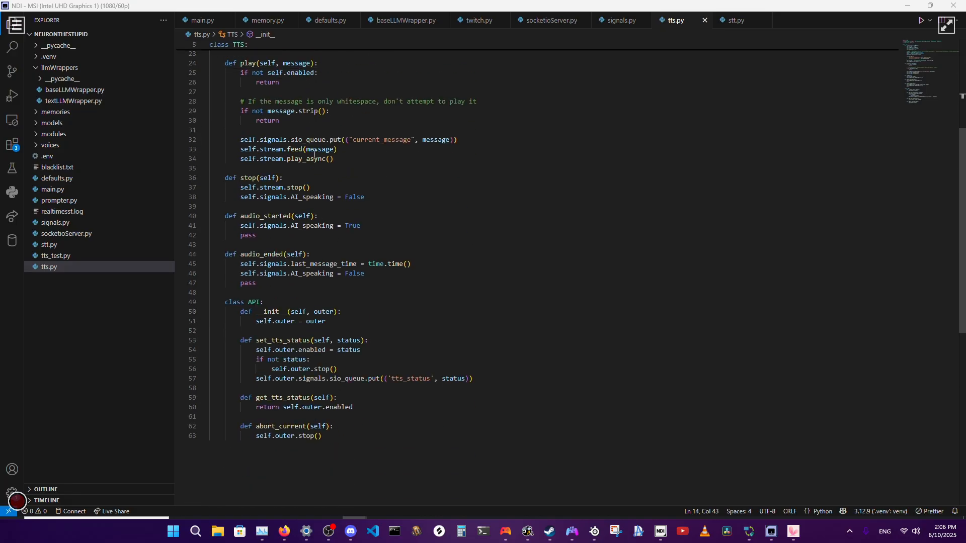
Inspect the play_async method's signature and look through its available parameters for an audio output option.
mouse_move(302, 160)
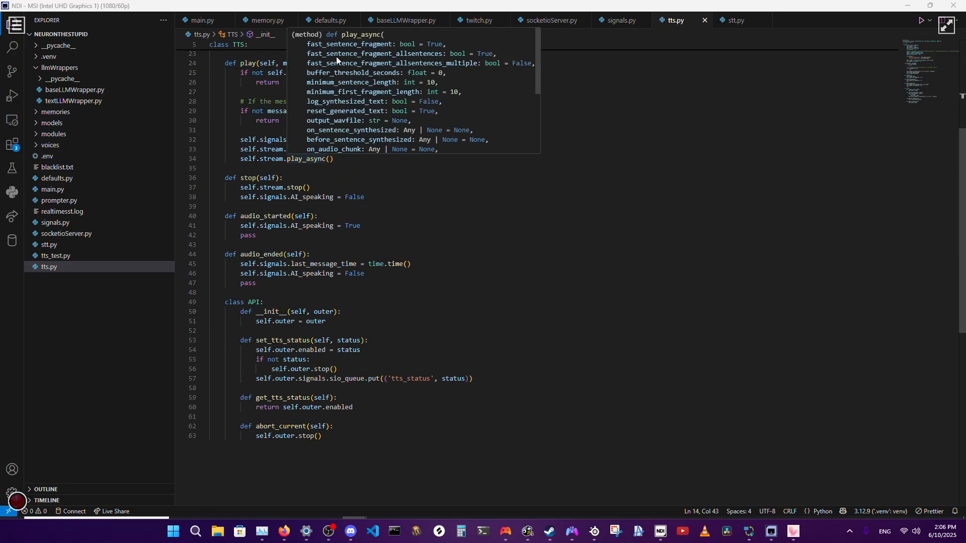
scroll(336, 90, "down", 4)
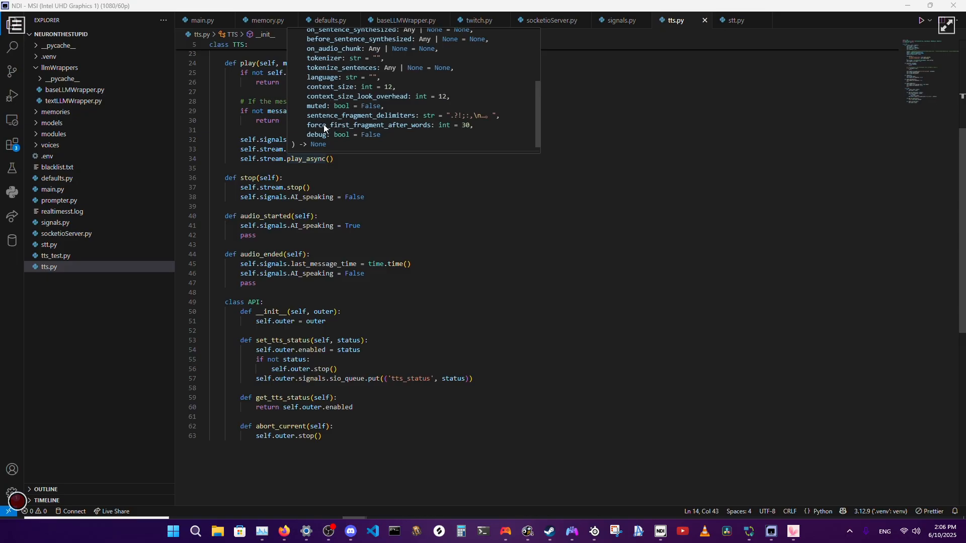
scroll(324, 125, "up", 4)
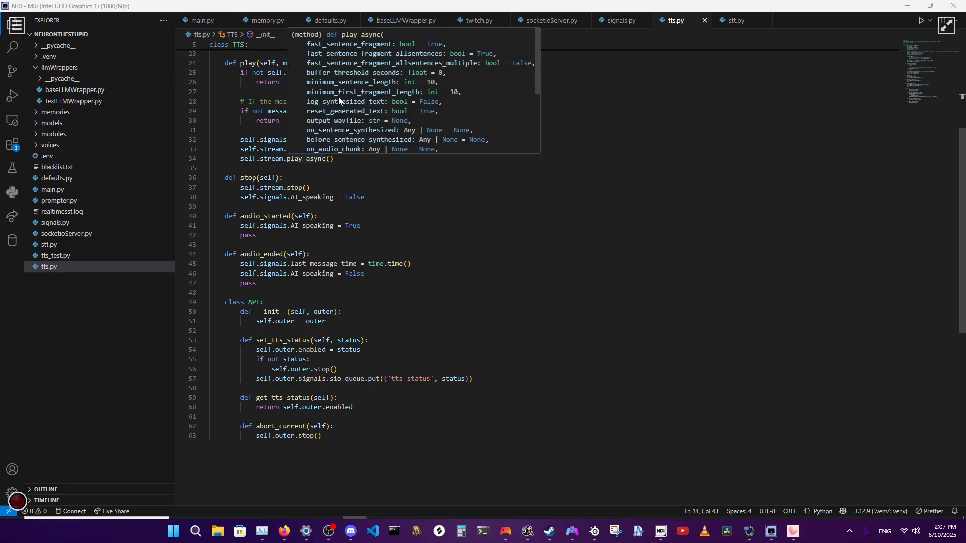
scroll(343, 107, "down", 3)
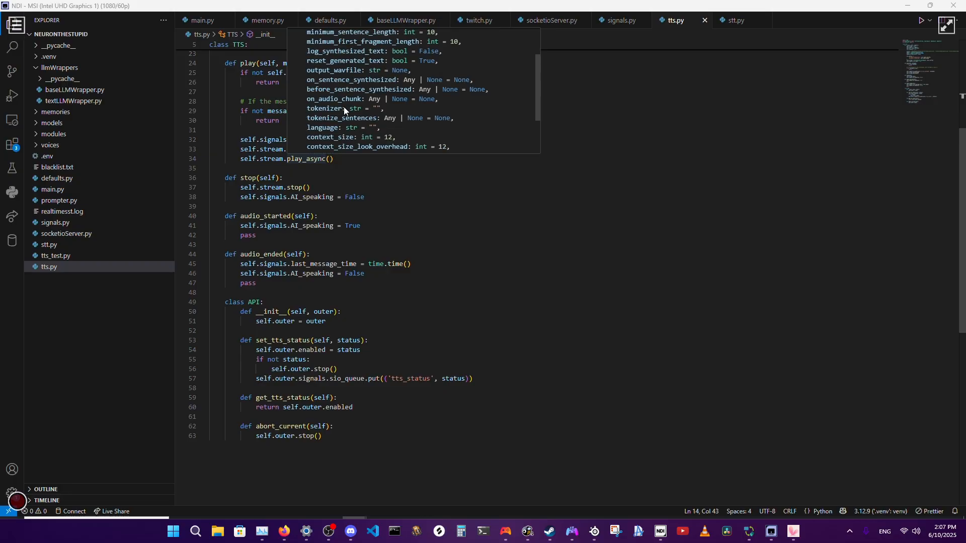
scroll(344, 110, "down", 1)
scroll(344, 110, "down", 1)
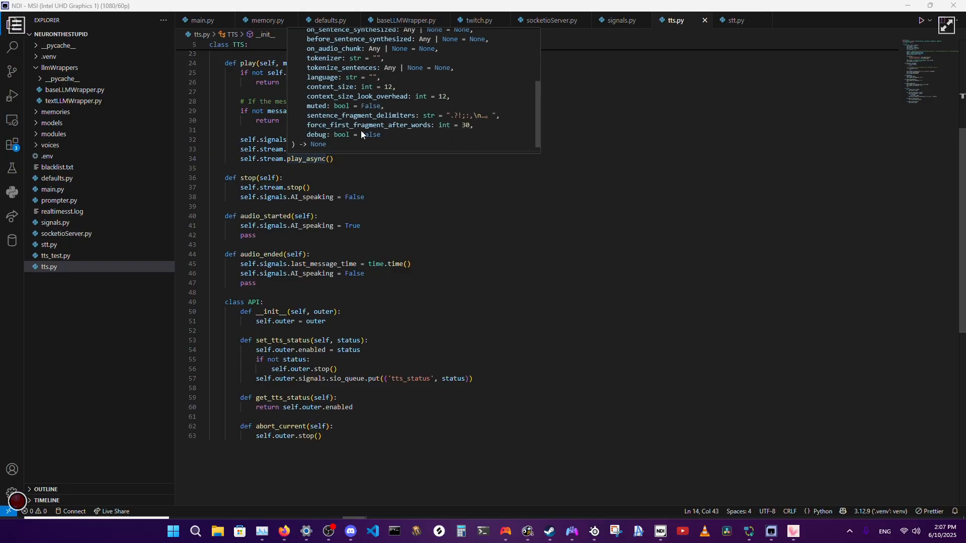
scroll(361, 133, "down", 1)
scroll(360, 133, "up", 3)
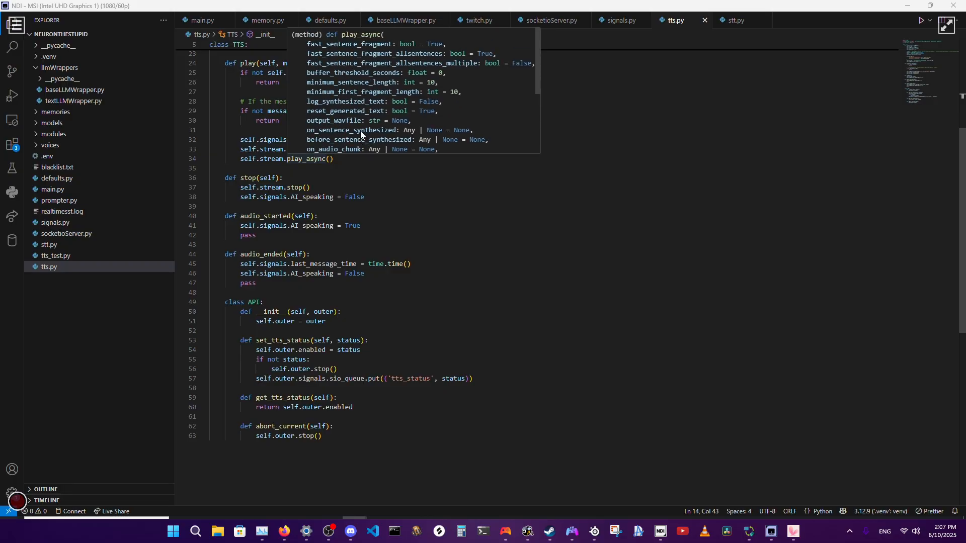
scroll(387, 226, "up", 5)
Review the TTS constructor's stream and engine setup and the play method in tts.py.
scroll(387, 227, "up", 2)
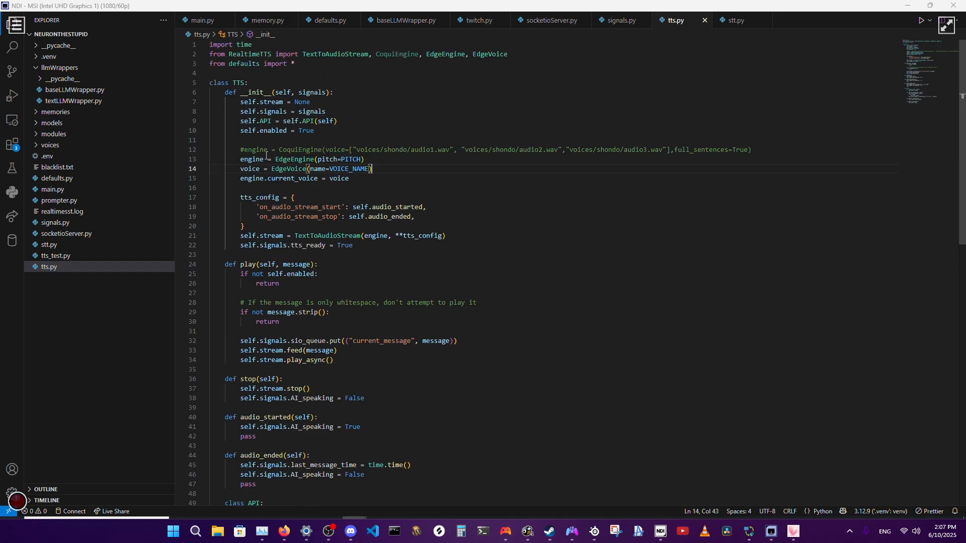
mouse_move(272, 100)
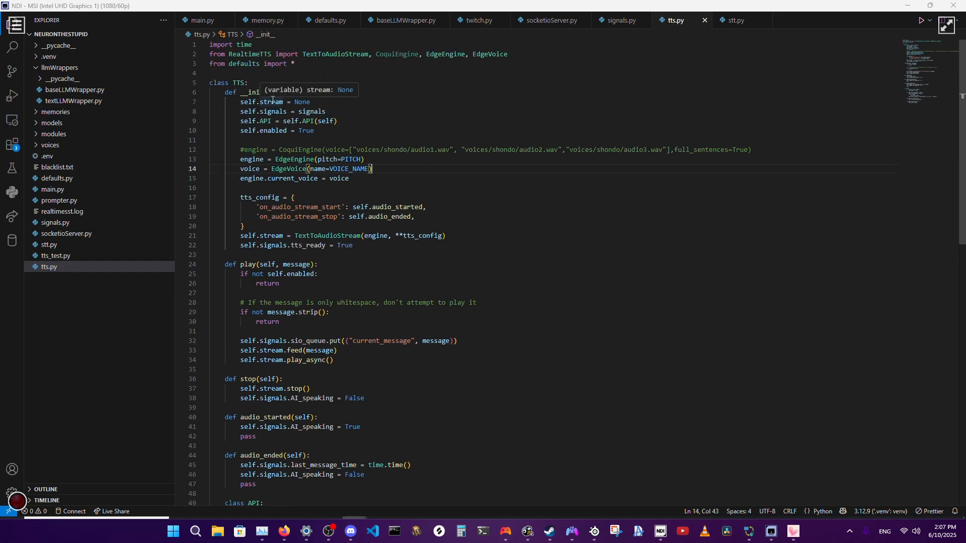
scroll(357, 187, "down", 4)
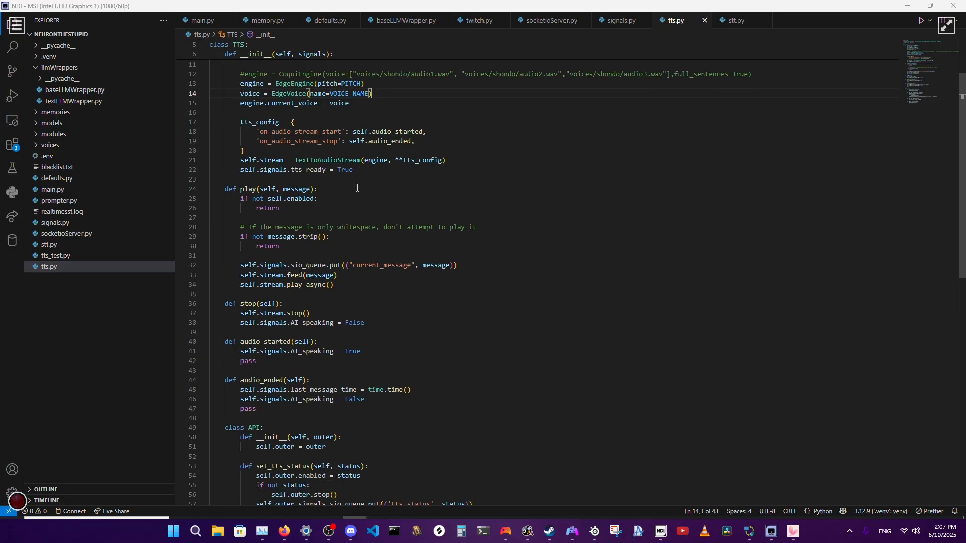
Inspect the TextToAudioStream signature in tts.py and look through its parameters for an output device option.
mouse_move(267, 137)
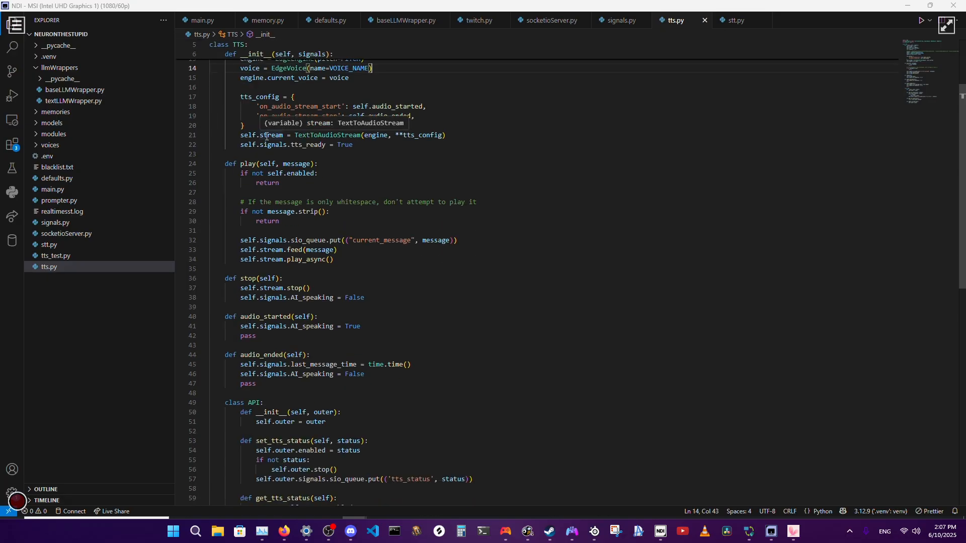
mouse_move(332, 133)
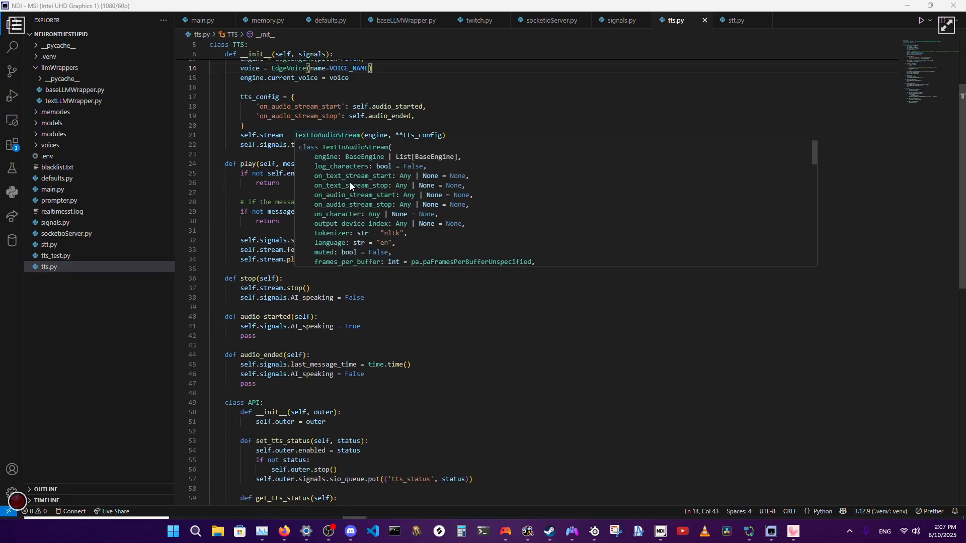
scroll(351, 186, "down", 2)
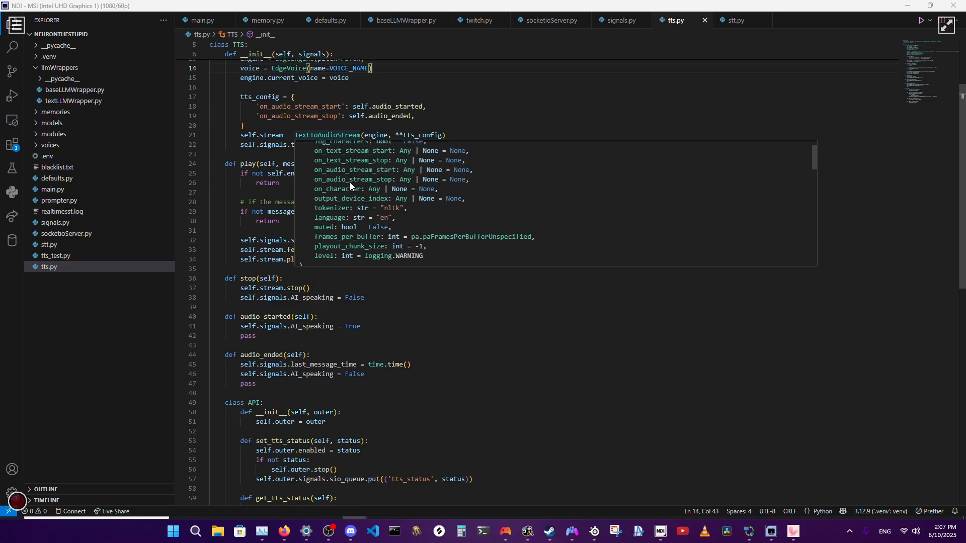
scroll(349, 182, "up", 2)
scroll(349, 182, "down", 2)
left_click(450, 135)
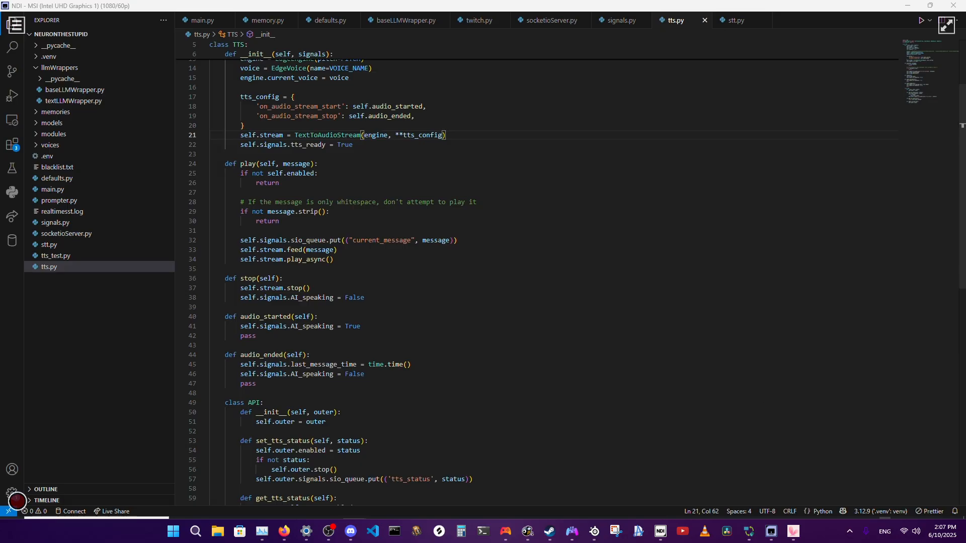
Check the system's sound output device and the input and output devices in Discord's Voice & Video settings.
left_click(915, 532)
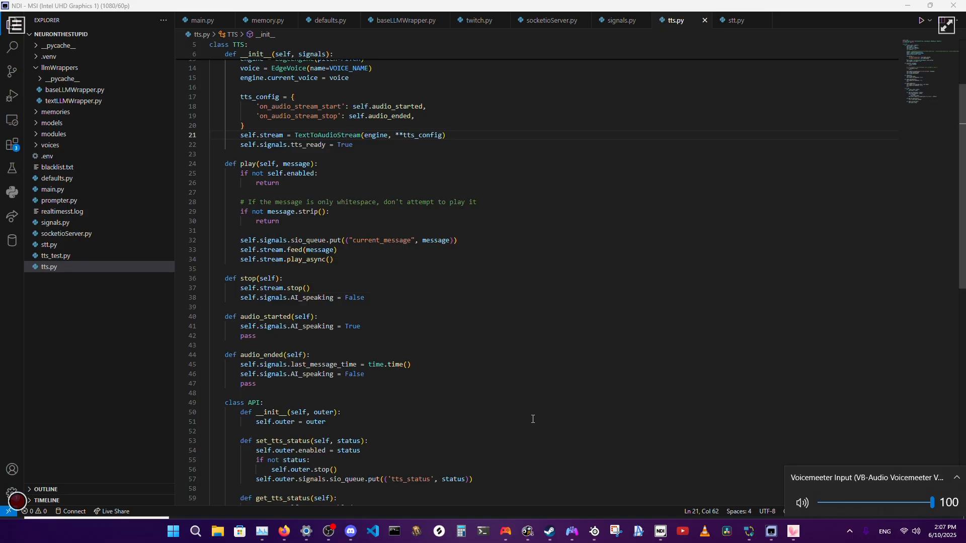
left_click(590, 393)
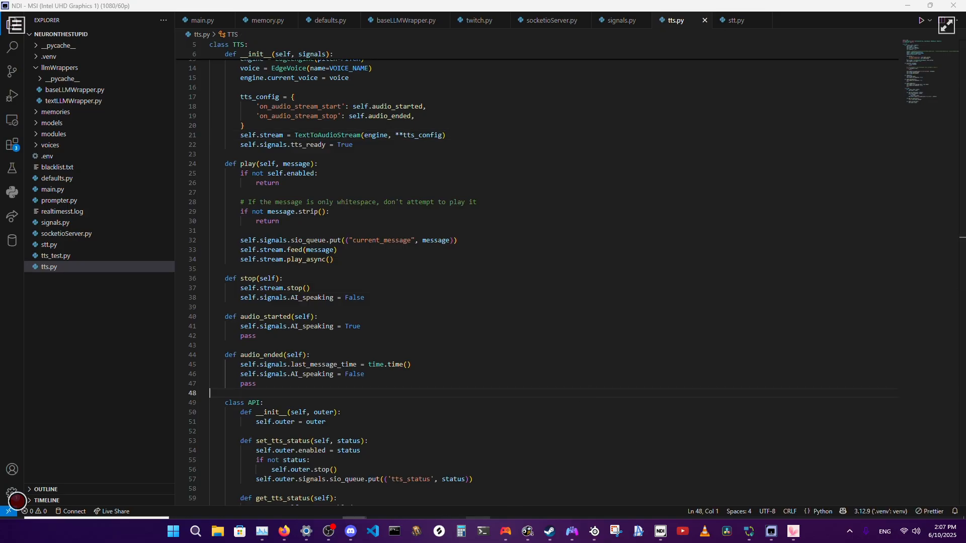
left_click(477, 529)
left_click(173, 498)
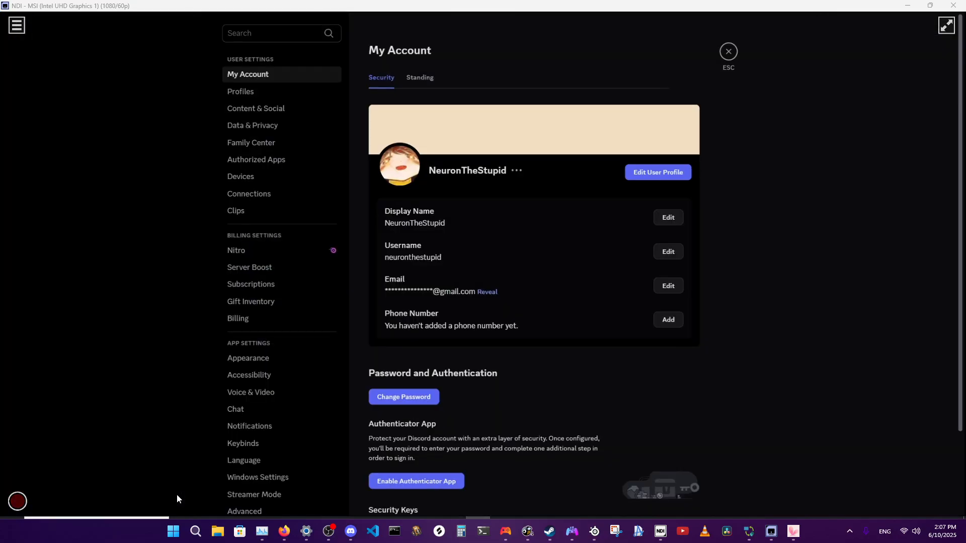
left_click(269, 392)
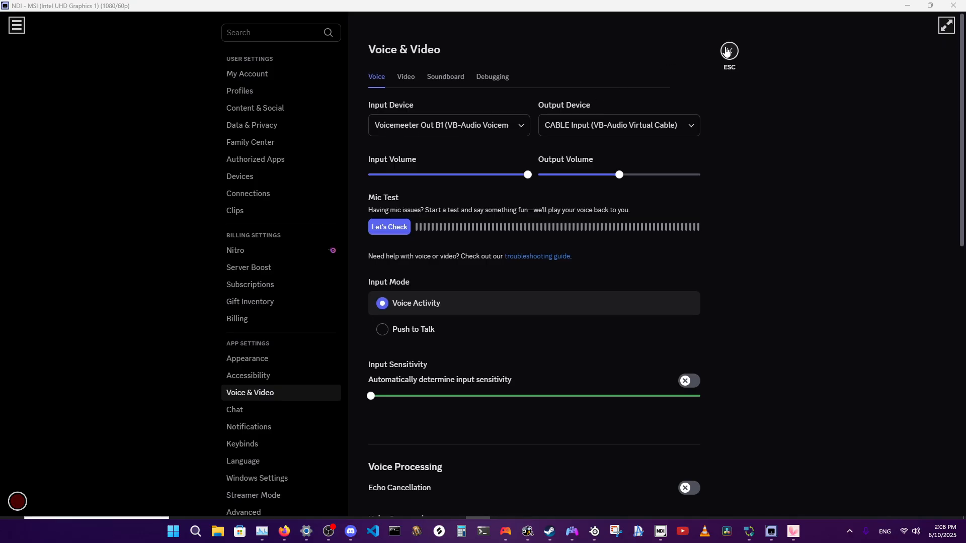
left_click(728, 51)
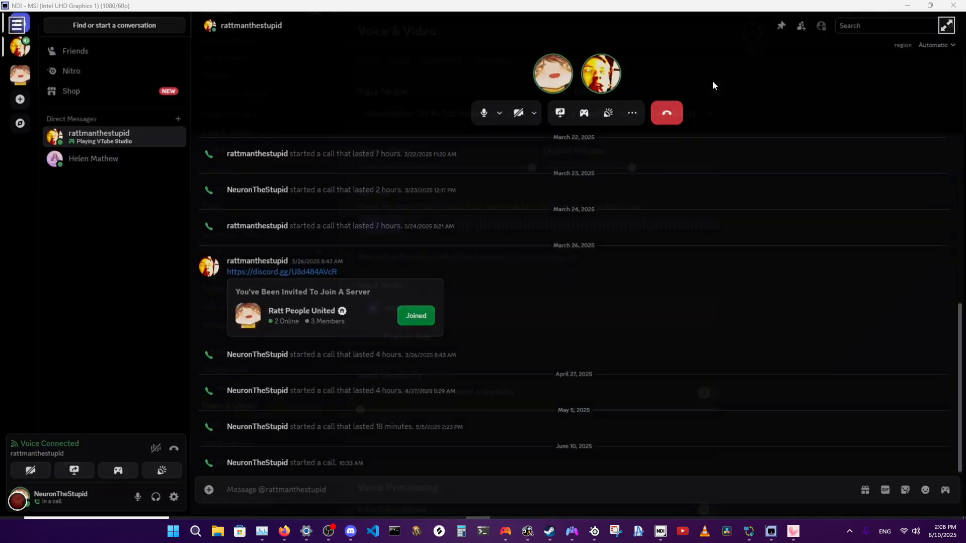
left_click(173, 498)
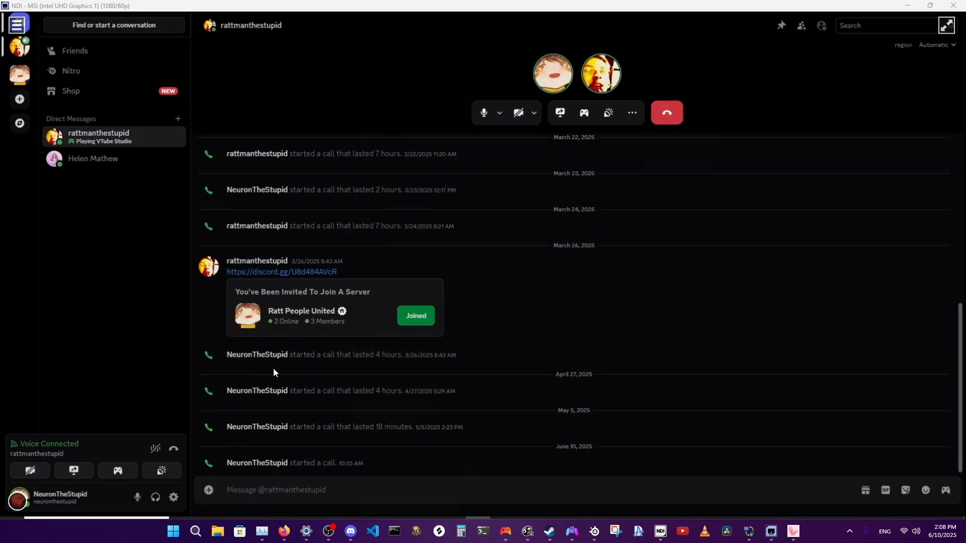
left_click(251, 393)
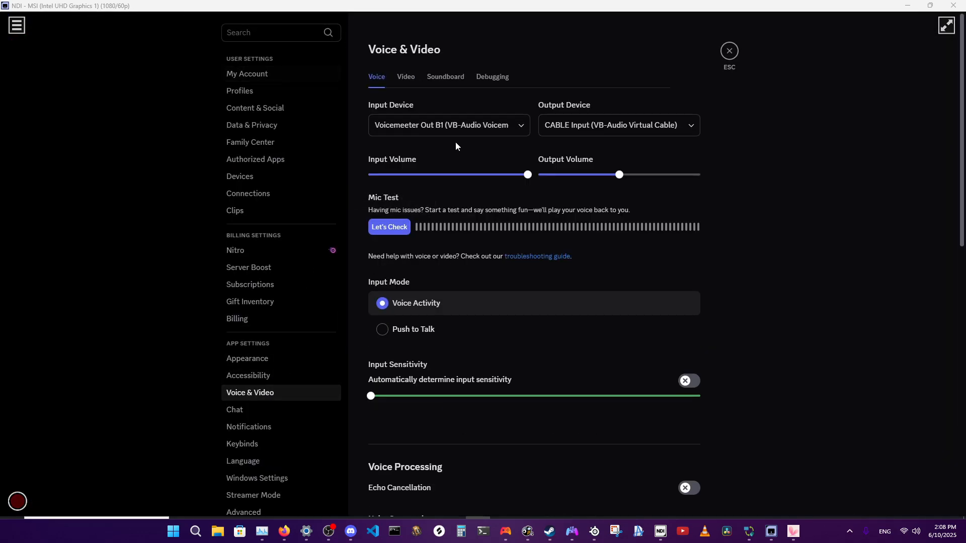
left_click(729, 50)
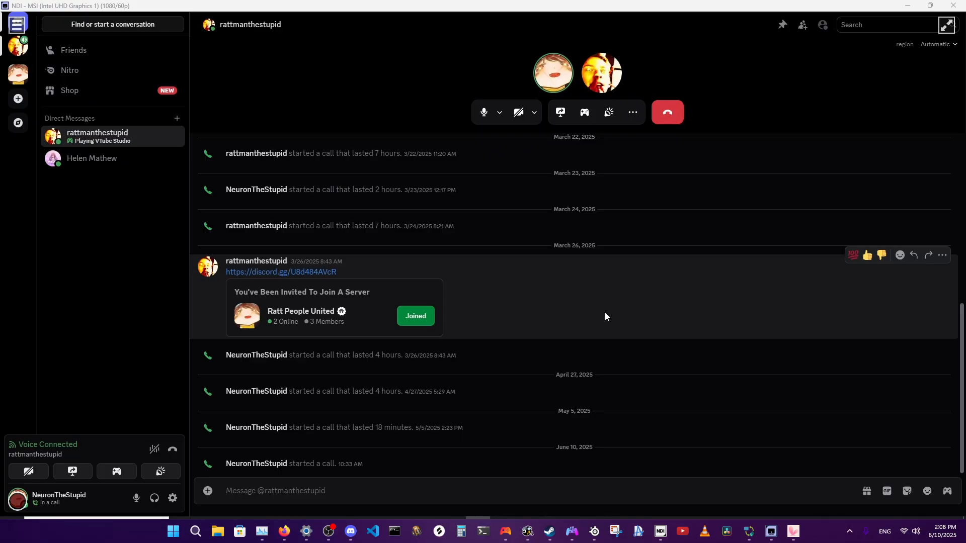
Switch to the NeuronTheFrontend project in VS Code and run its main.py.
mouse_move(373, 531)
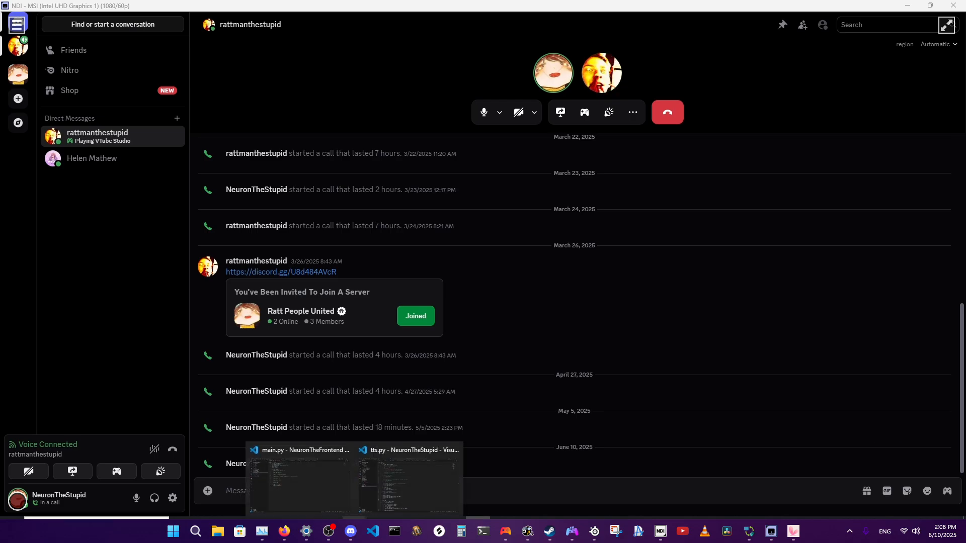
mouse_move(395, 470)
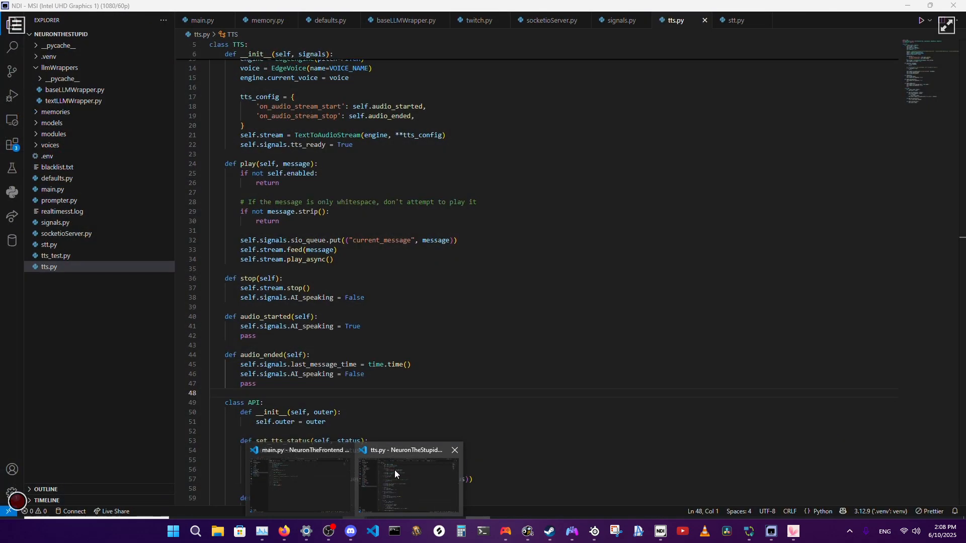
left_click(306, 488)
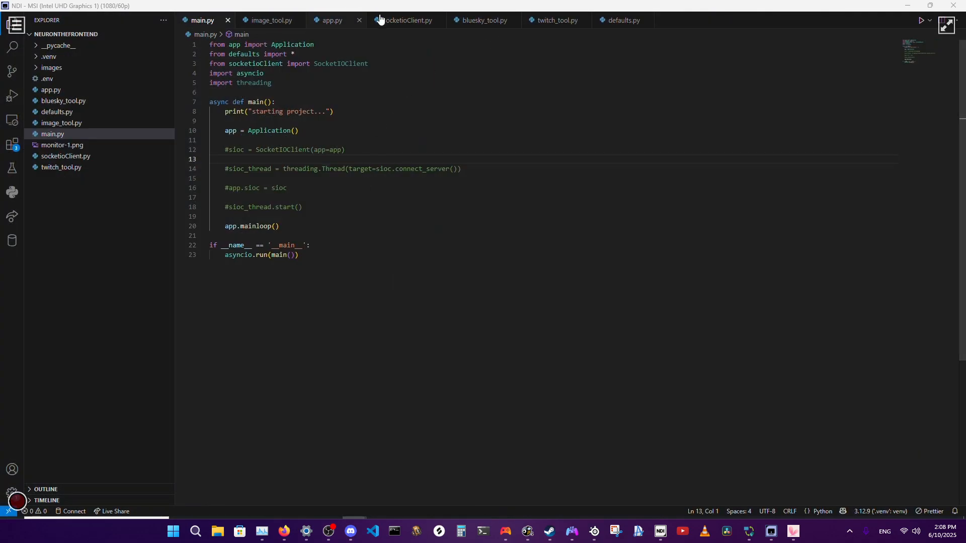
left_click(922, 23)
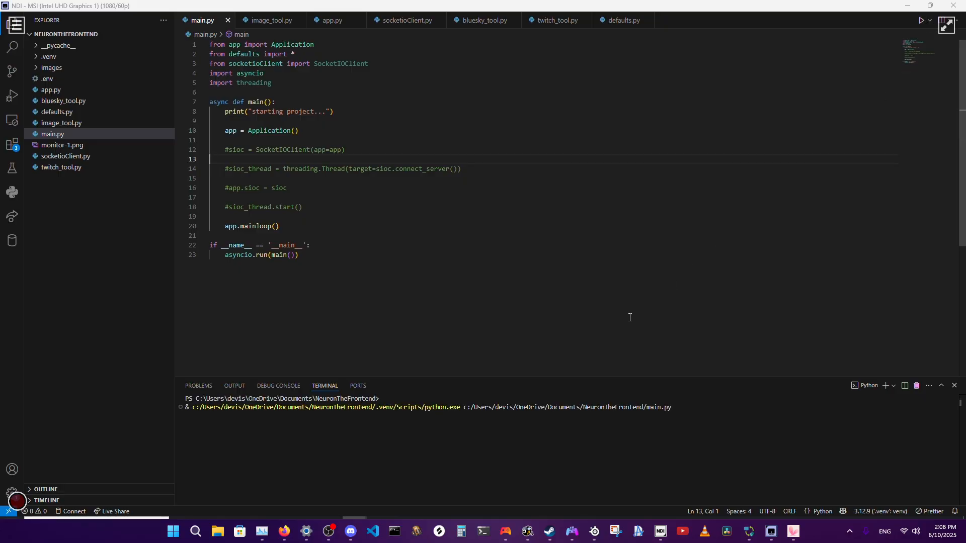
Open main.py in the NeuronTheStupid project and read through its imports, module setup and thread handling.
mouse_move(373, 532)
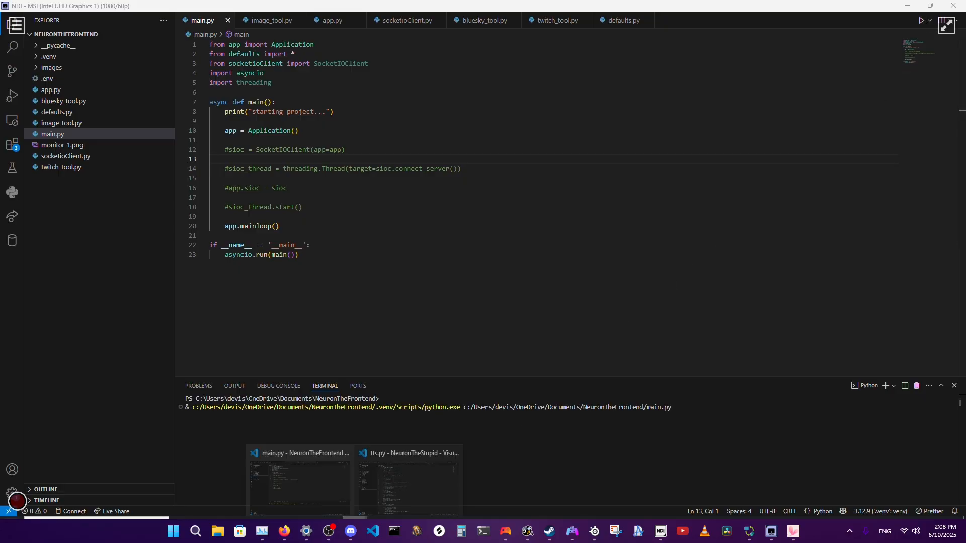
left_click(403, 496)
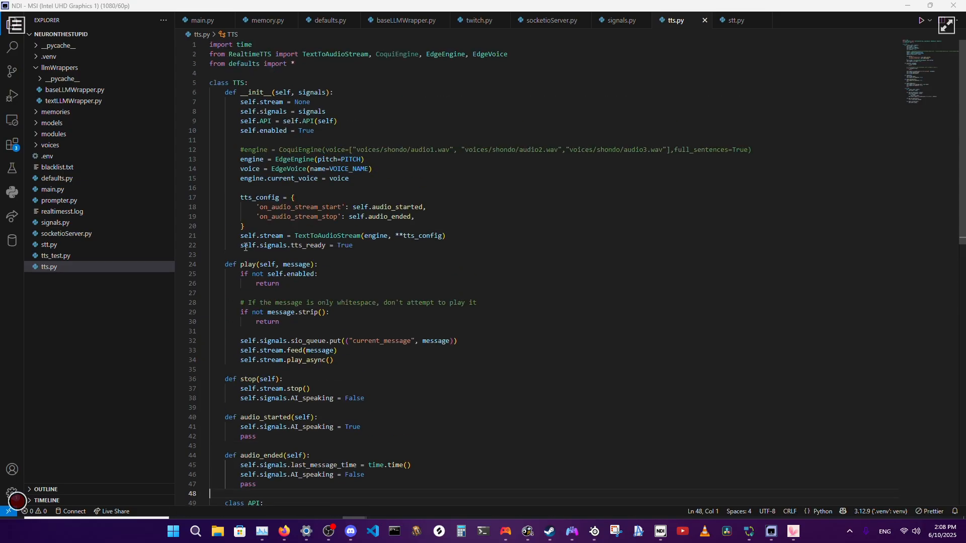
left_click(191, 22)
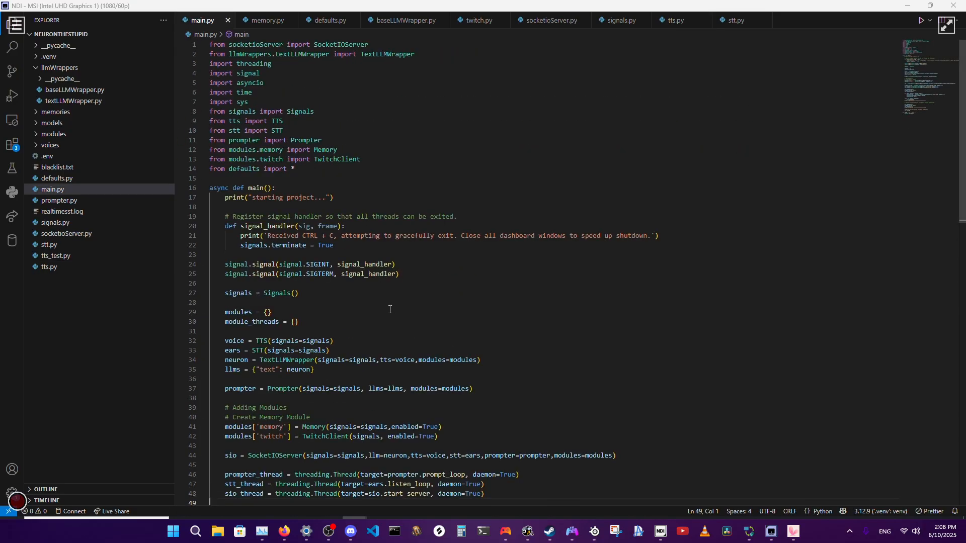
scroll(389, 245, "down", 5)
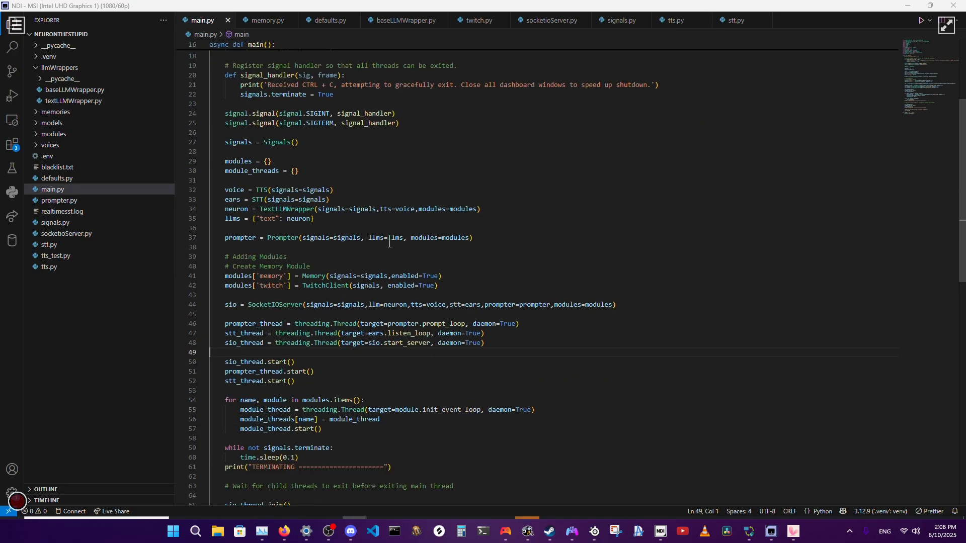
scroll(389, 244, "up", 5)
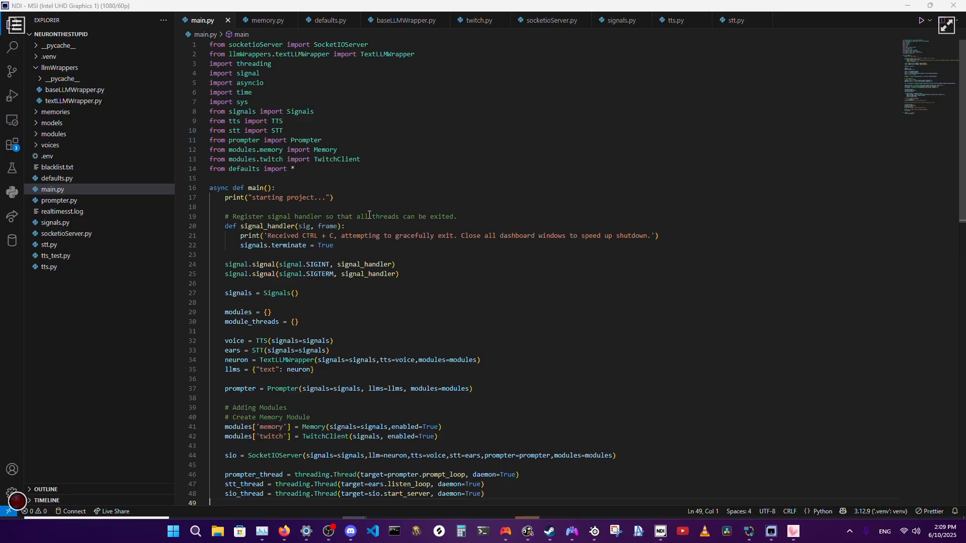
left_click(382, 283)
scroll(390, 320, "down", 7)
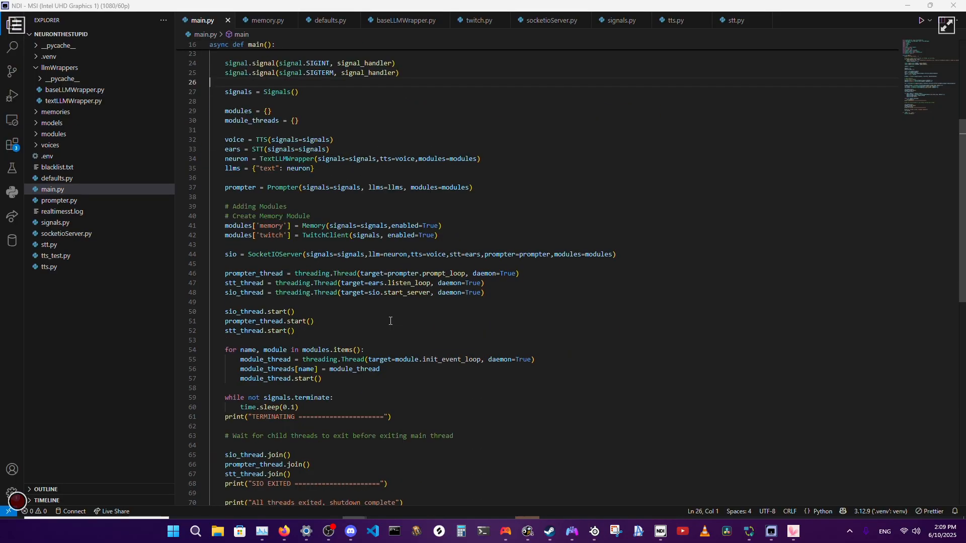
scroll(390, 321, "down", 8)
scroll(391, 321, "up", 12)
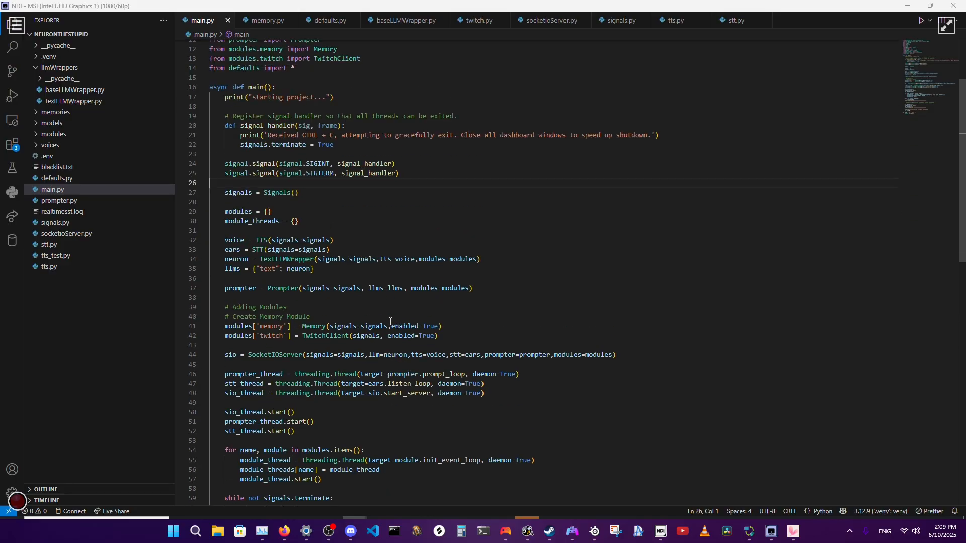
scroll(391, 321, "up", 4)
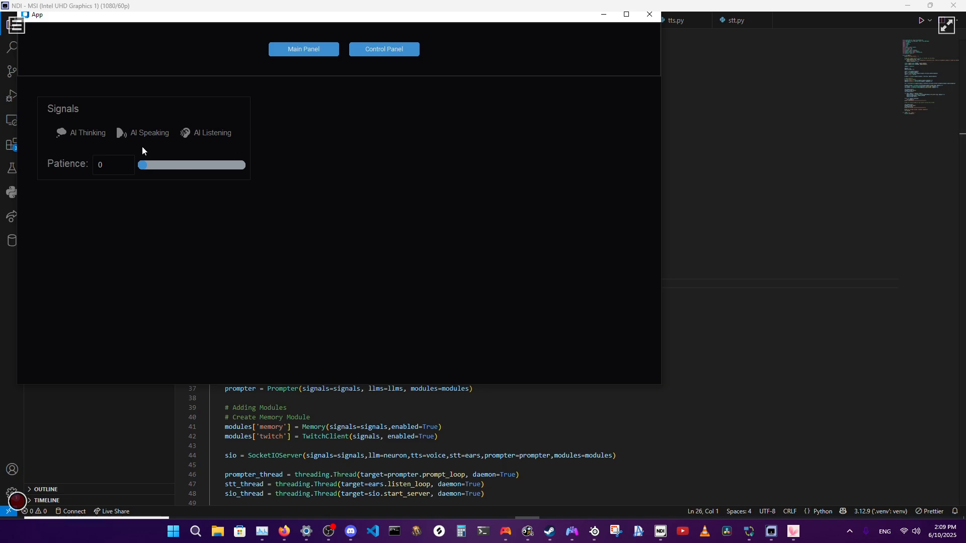
Maximize the App dashboard window and review the commented-out SocketIOClient and sioc_thread lines in NeuronTheFrontend's main.py.
left_click(626, 14)
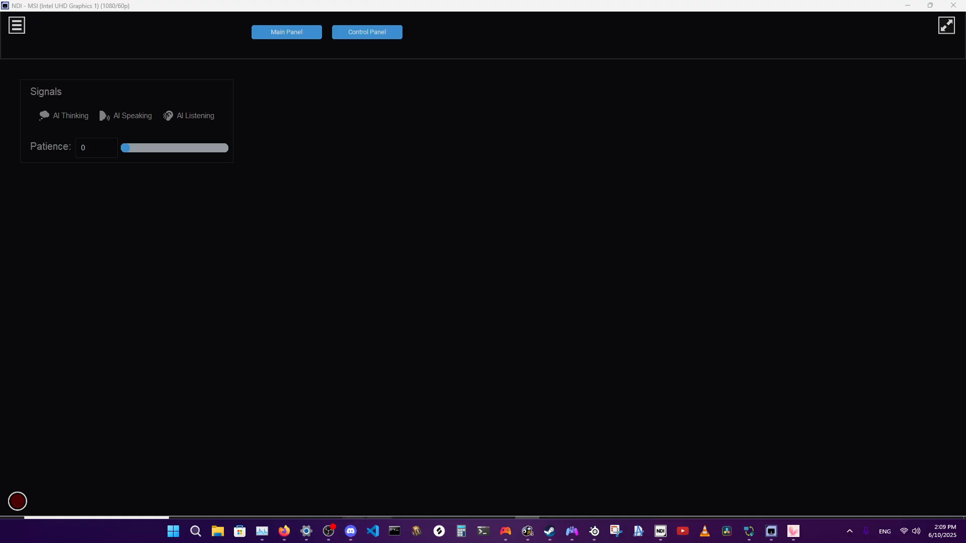
mouse_move(372, 532)
left_click(293, 465)
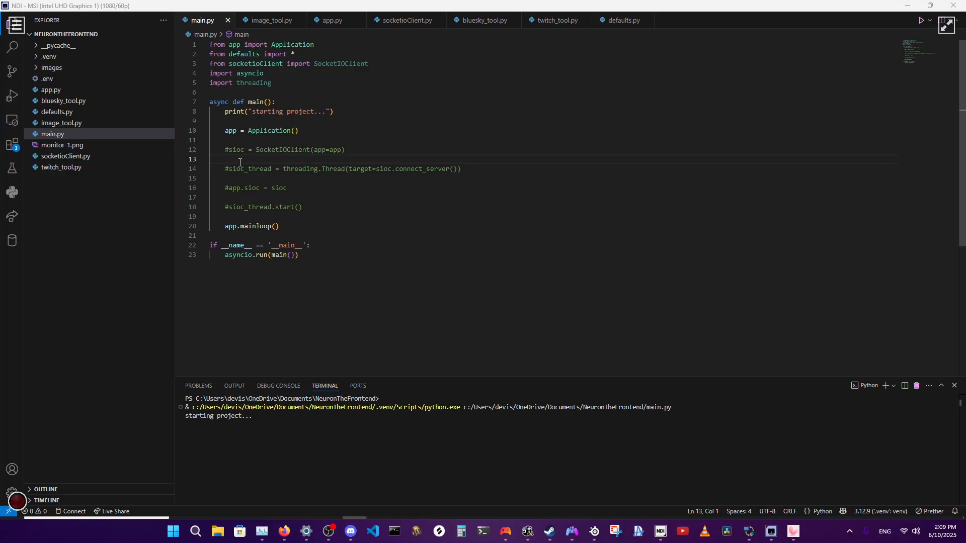
left_click(462, 169)
left_click(279, 187)
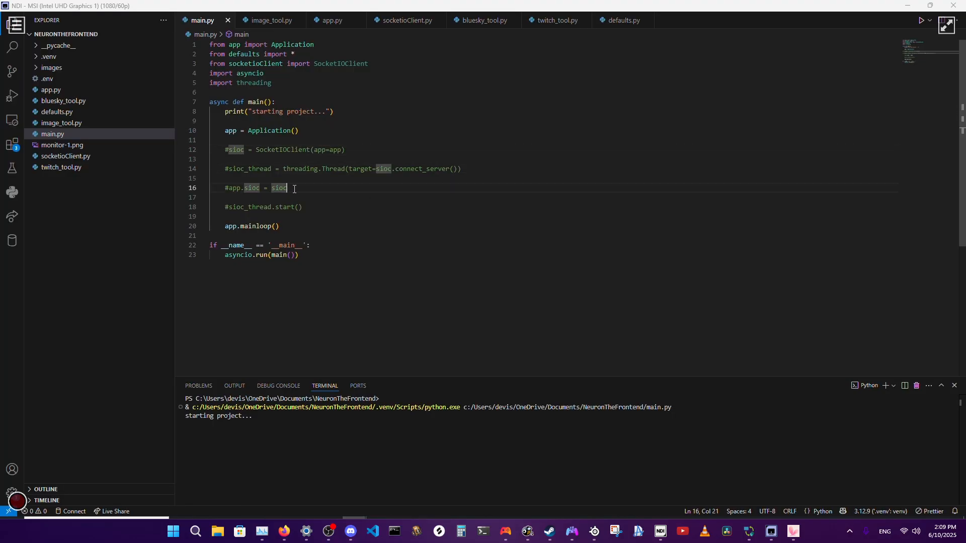
left_click(314, 209)
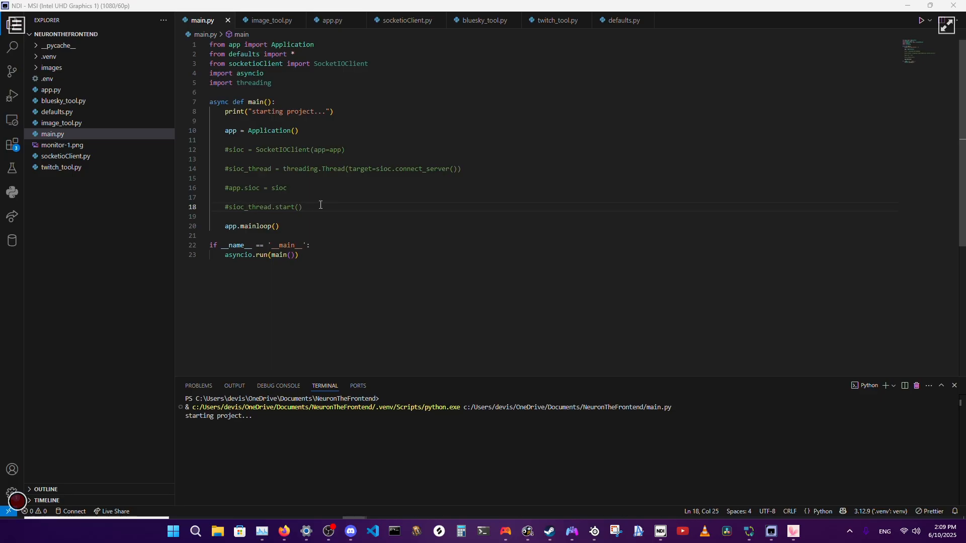
left_click(386, 187)
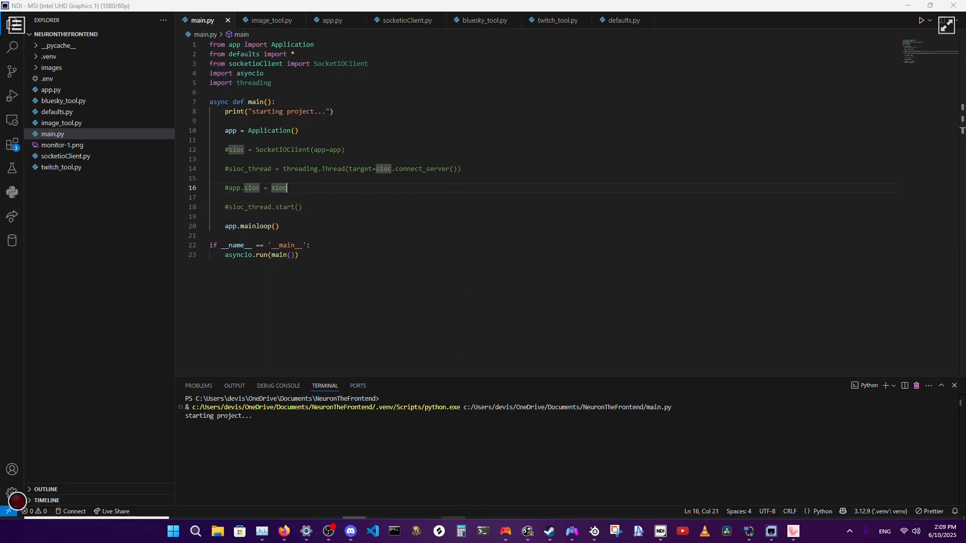
Show main.py of the NeuronTheStupid project again and return to the App dashboard.
mouse_move(372, 531)
left_click(401, 478)
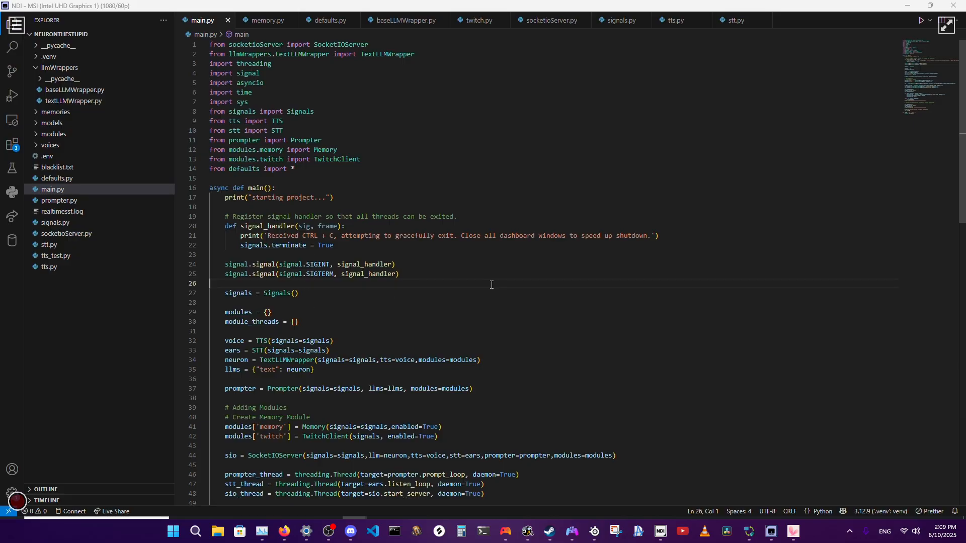
mouse_move(373, 531)
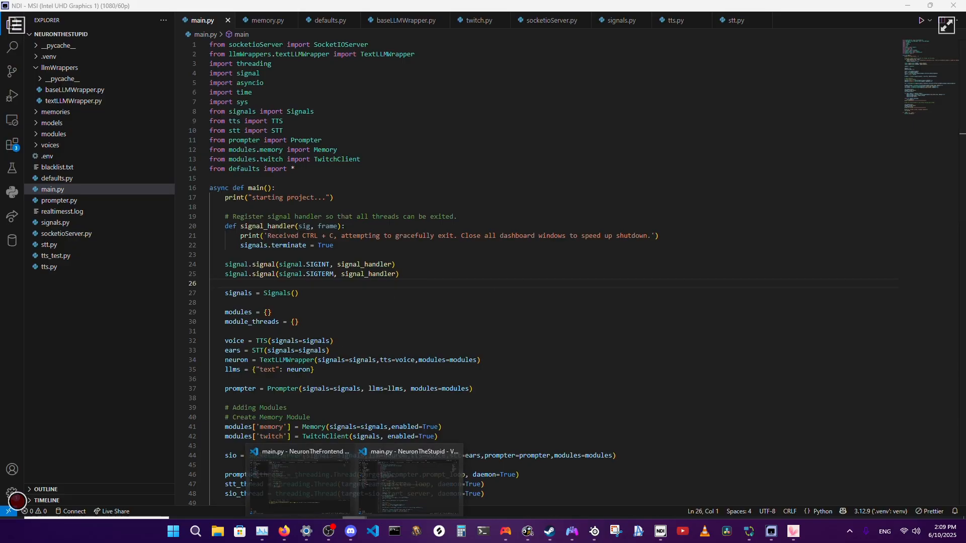
left_click(313, 469)
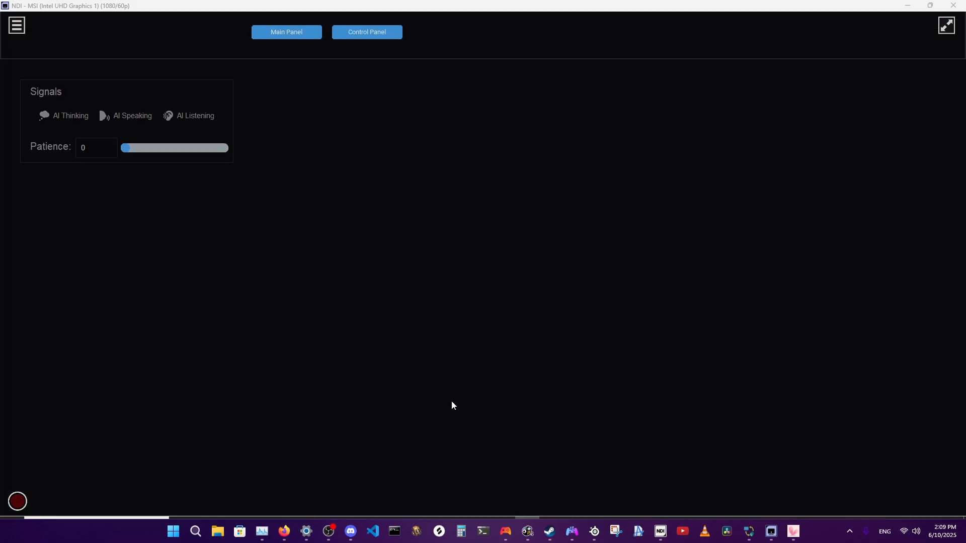
Revisit NeuronTheFrontend's main.py and display the Control Panel page of the App dashboard.
mouse_move(373, 531)
left_click(293, 470)
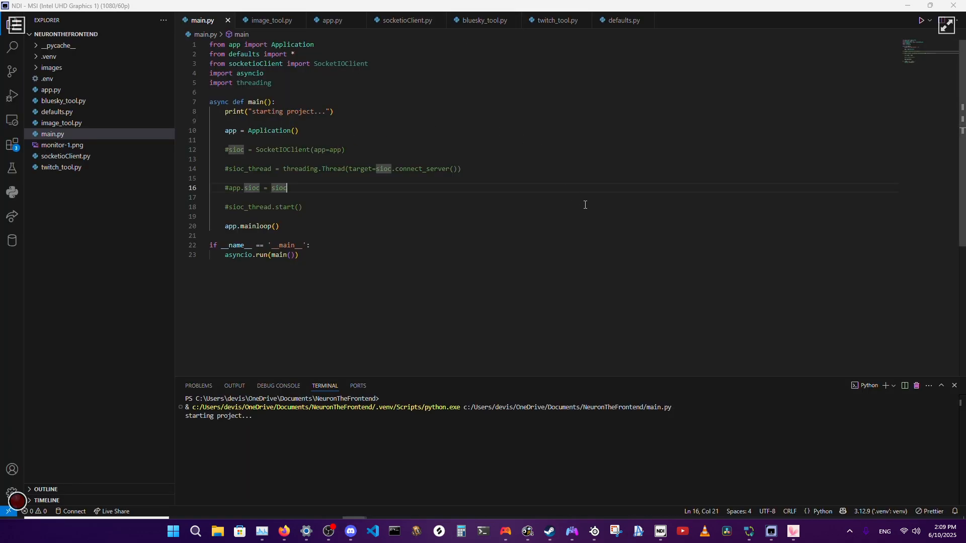
left_click(545, 159)
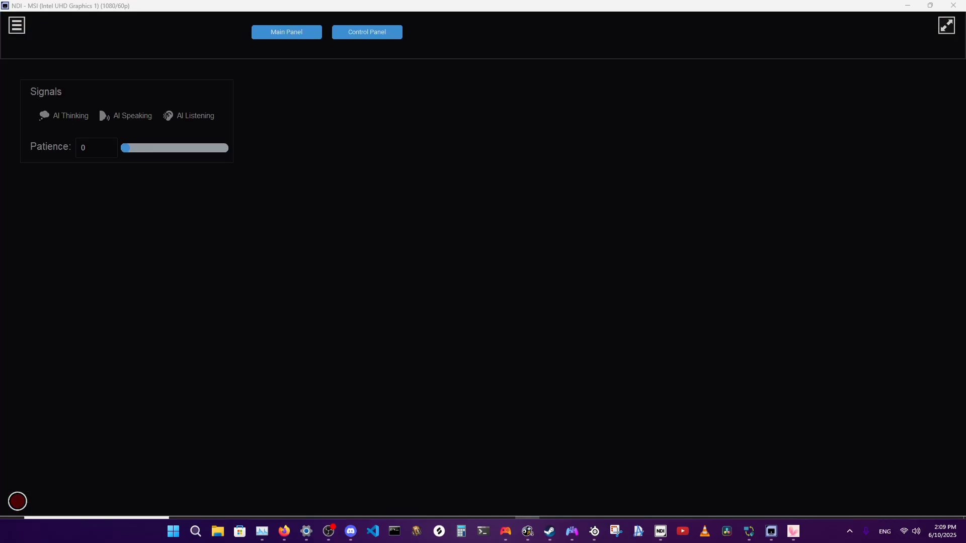
left_click(352, 36)
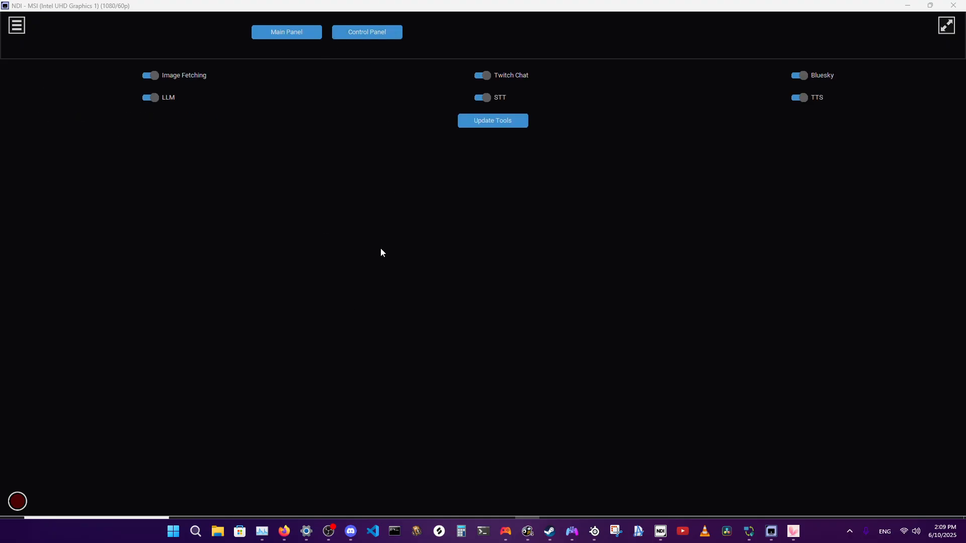
Switch Twitch Chat off and back on, and do the same with Image Fetching in the dashboard.
left_click(480, 76)
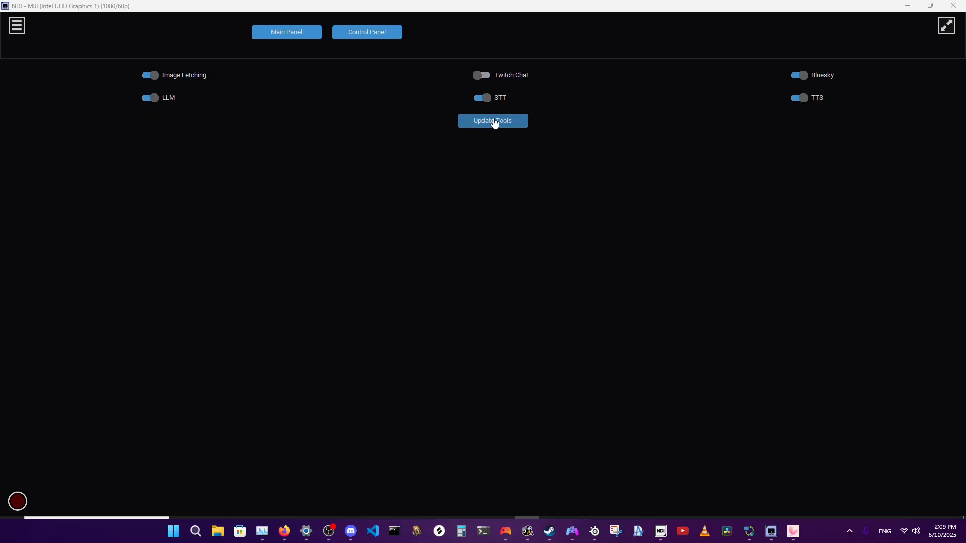
left_click(481, 75)
left_click(149, 75)
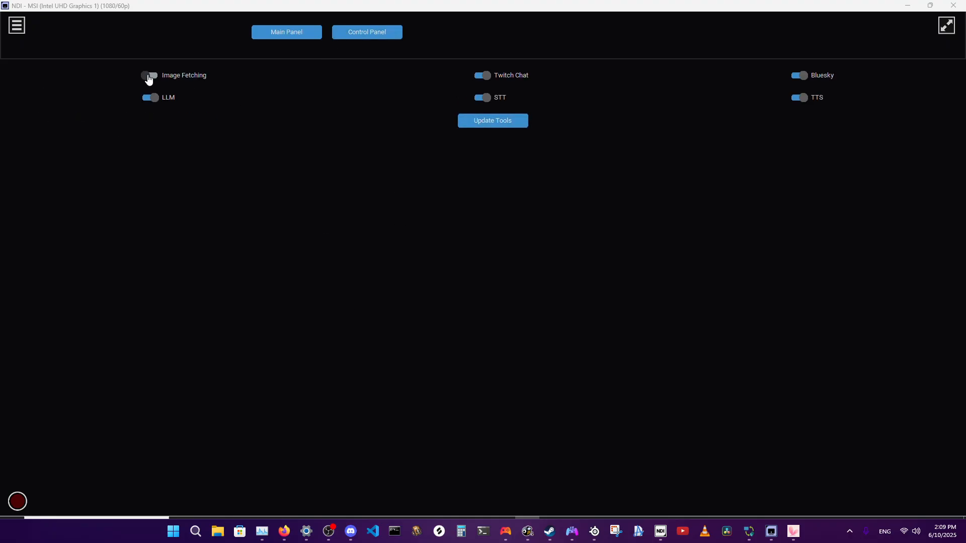
left_click(151, 76)
Review the terminal traceback in the NeuronTheFrontend project and return to the App dashboard.
mouse_move(373, 531)
left_click(301, 498)
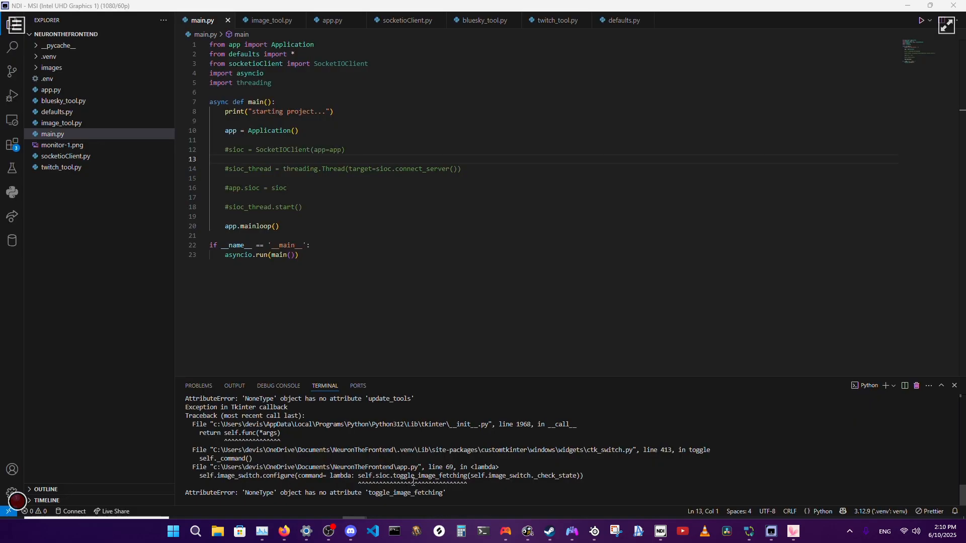
left_click(524, 526)
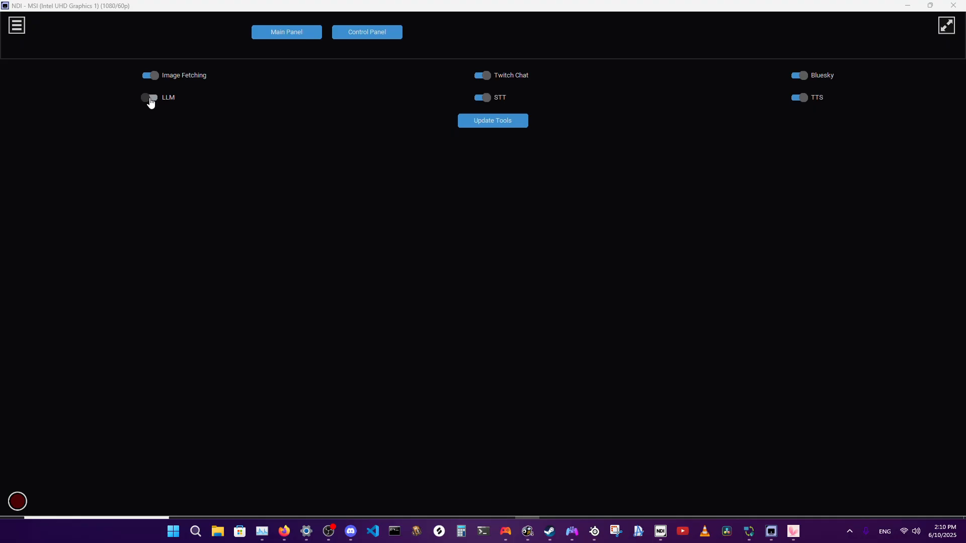
Demonstrate the LLM, STT, TTS and Twitch Chat switches on the dashboard's Control Panel page.
left_click(151, 98)
left_click(489, 103)
left_click(489, 100)
left_click(806, 101)
left_click(482, 78)
left_click(482, 78)
Show the dashboard's Main Panel page, close the dashboard window and kill the NeuronTheFrontend terminal.
left_click(292, 31)
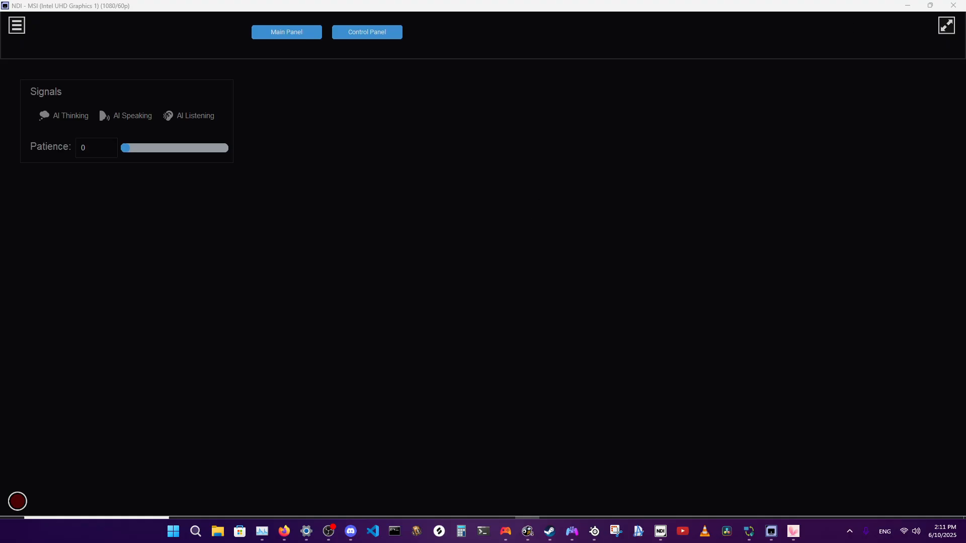
left_click(953, 5)
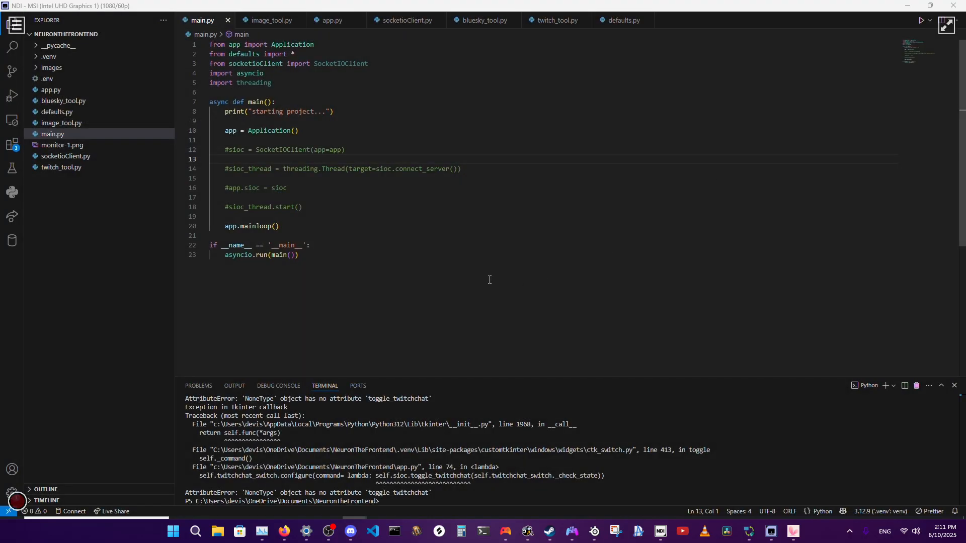
left_click(915, 387)
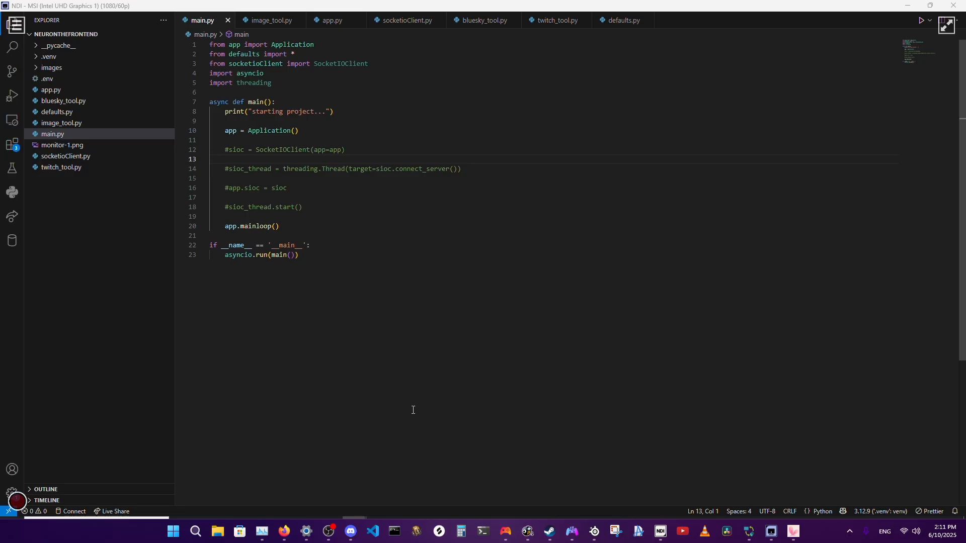
Show the NeuronTheStupid project's main.py, view the model server in LM Studio, and return to the NeuronTheStupid project.
mouse_move(373, 531)
left_click(388, 478)
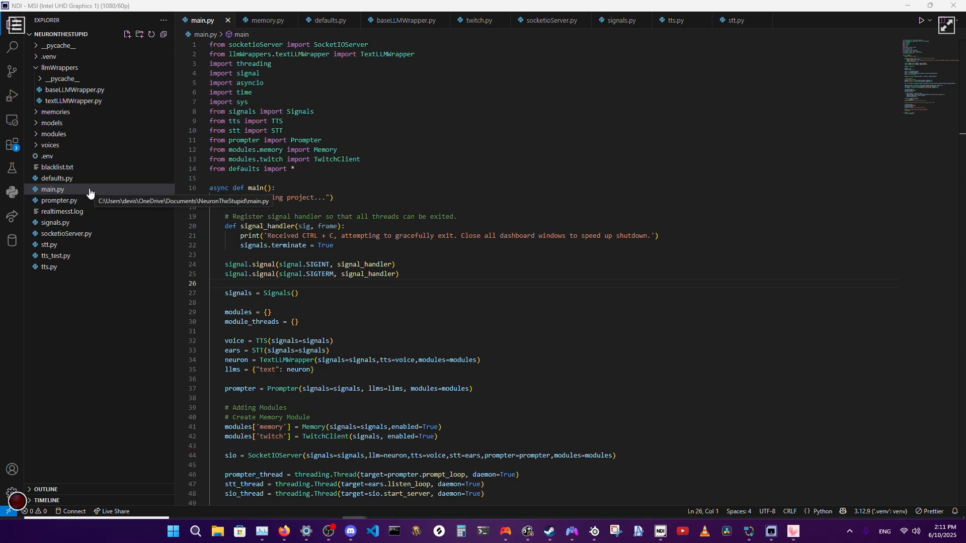
left_click(453, 518)
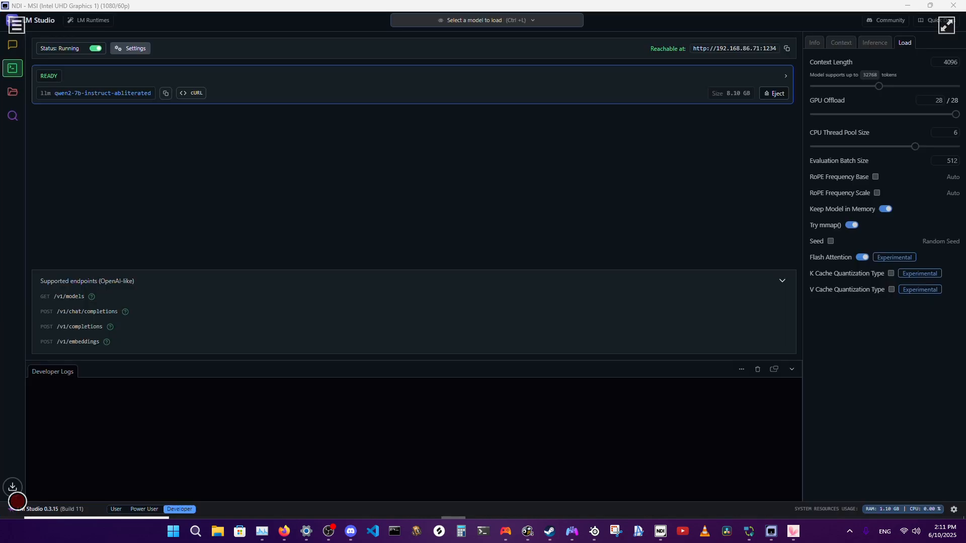
left_click(354, 518)
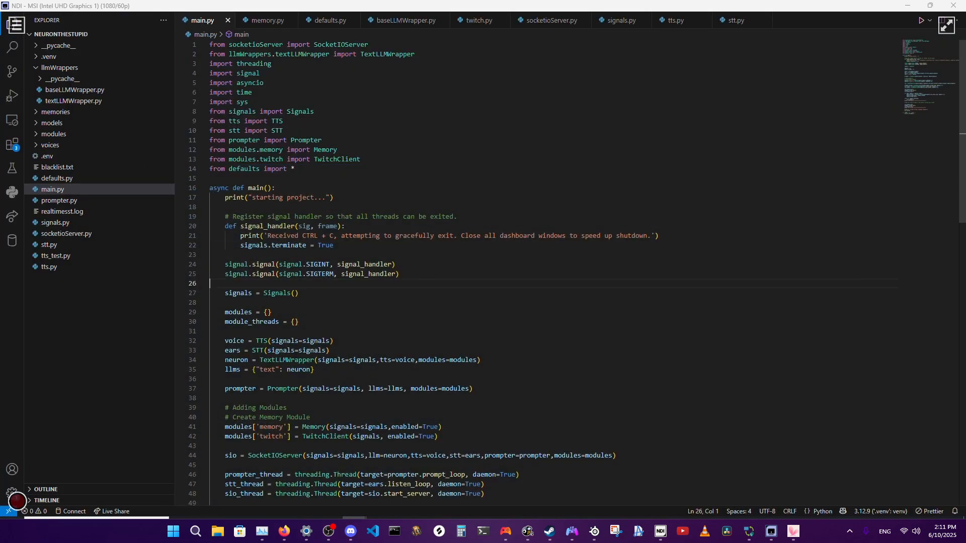
left_click(143, 362)
Switch to Firefox, open the Neuro repository's main page on GitHub and read its README's Features and Architecture sections.
left_click(284, 531)
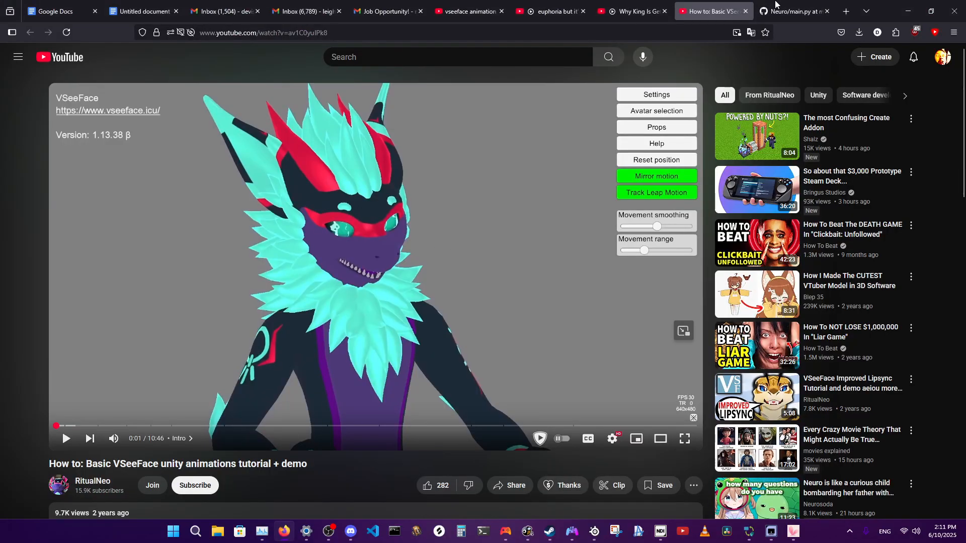
key("ctrl+Tab")
left_click(27, 85)
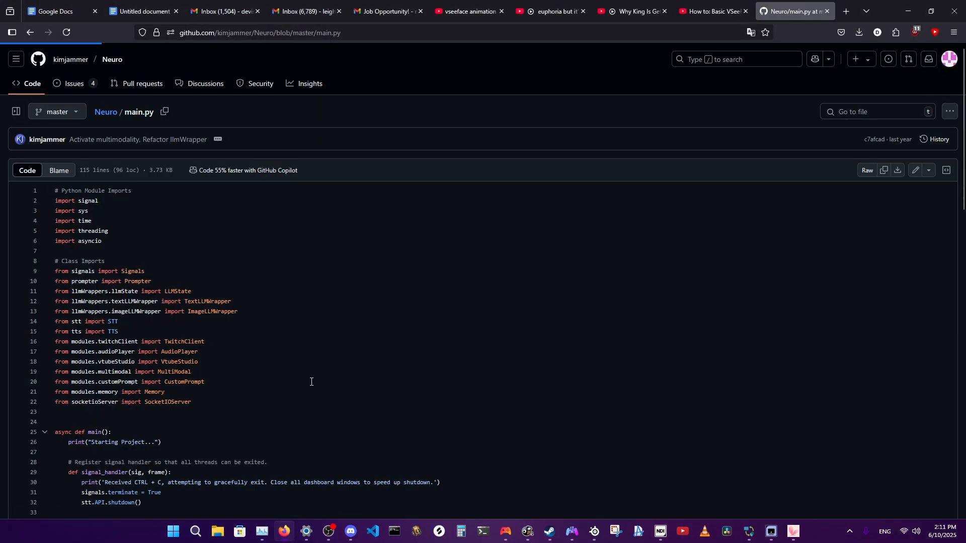
scroll(146, 352, "down", 15)
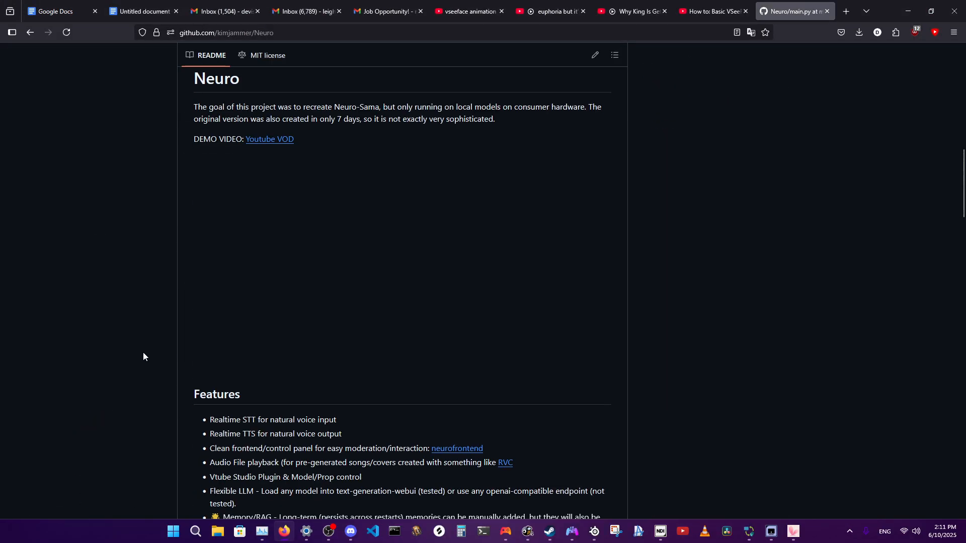
scroll(143, 353, "down", 4)
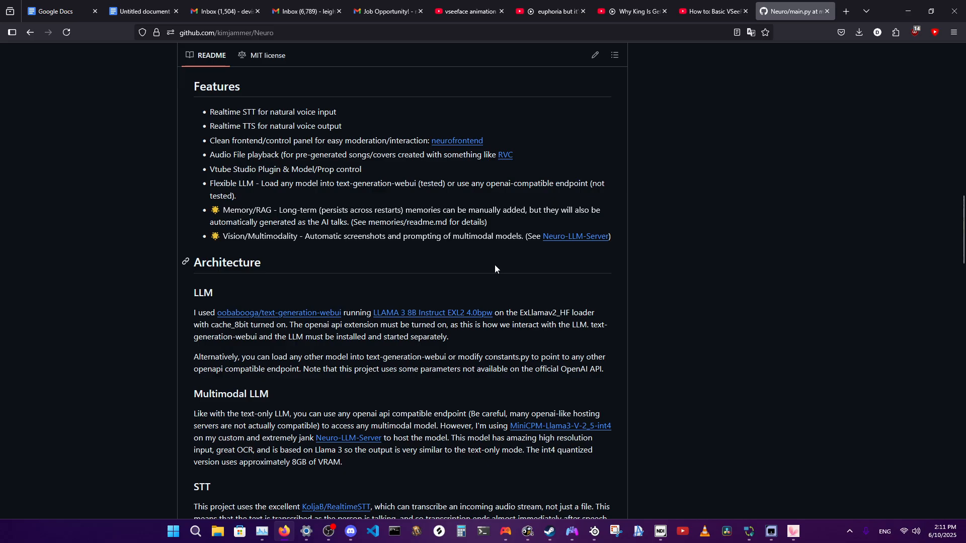
scroll(494, 265, "down", 2)
Open the README's text-generation-webui link in a new tab and look through that repository's files, introduction and interface screenshots.
right_click(317, 213)
left_click(334, 225)
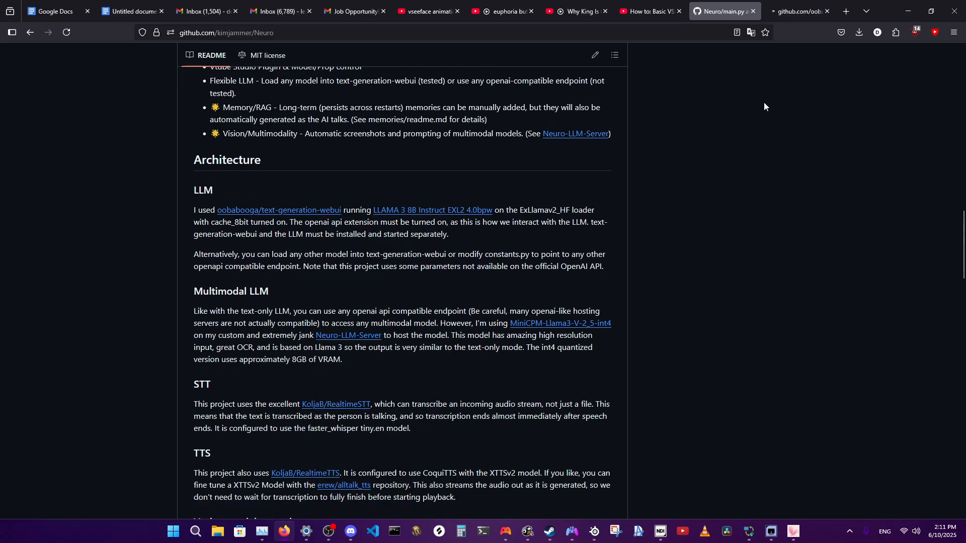
left_click(767, 15)
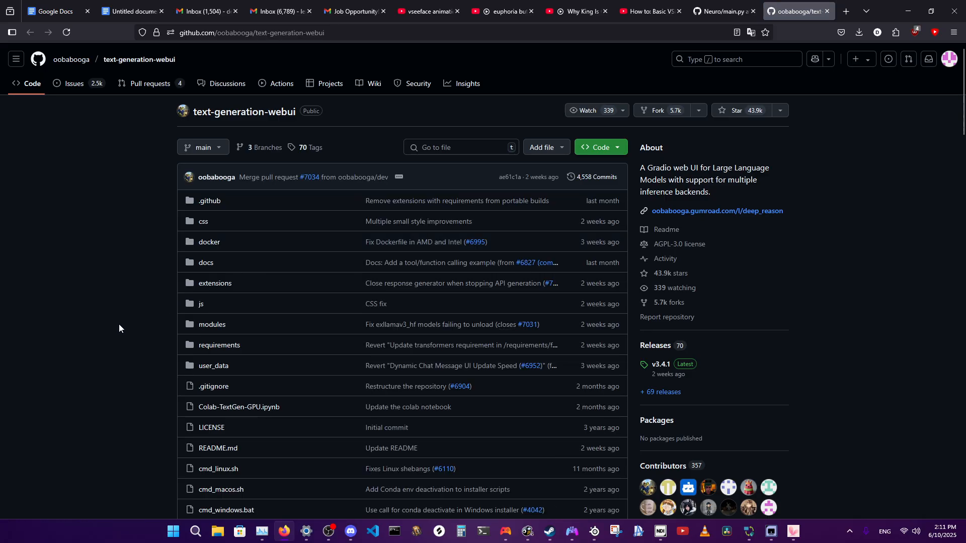
scroll(119, 323, "down", 10)
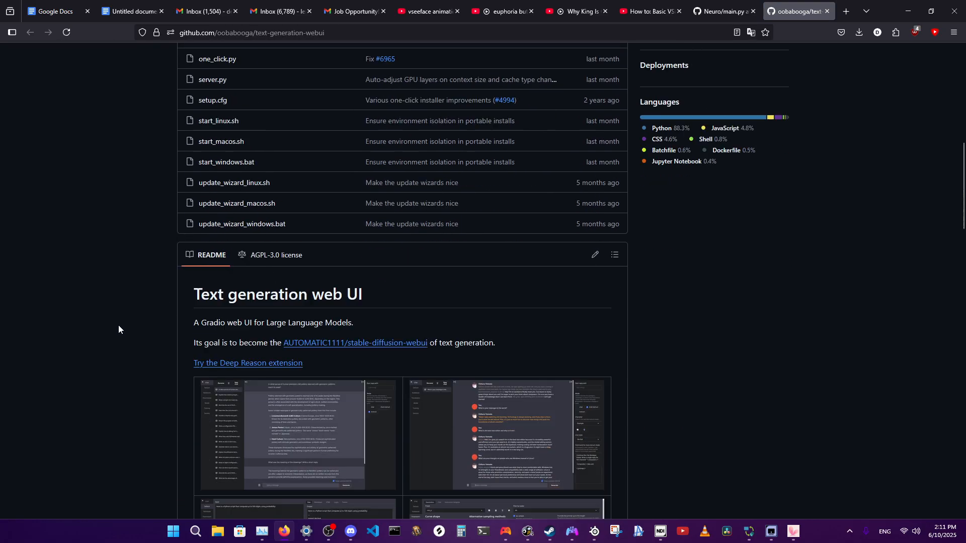
scroll(119, 326, "down", 4)
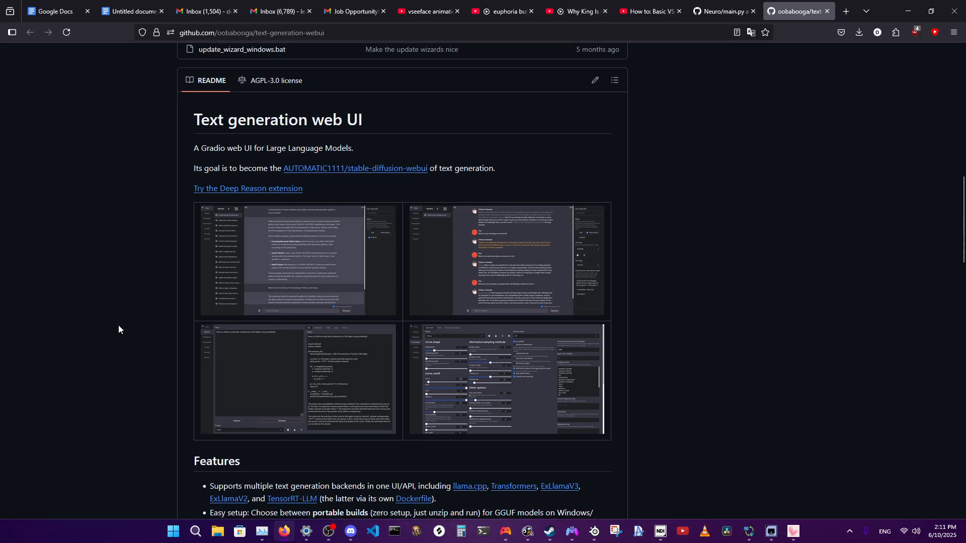
scroll(118, 325, "up", 2)
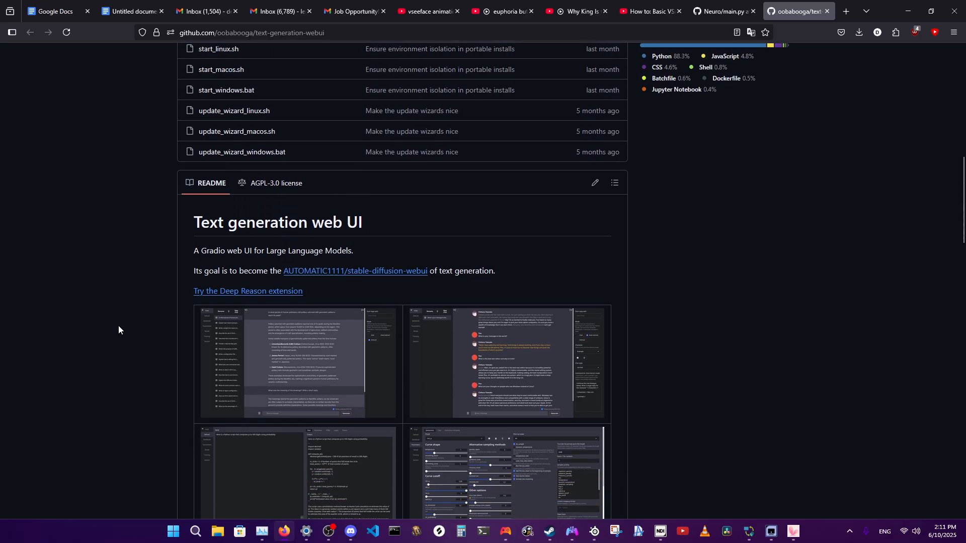
scroll(118, 330, "down", 1)
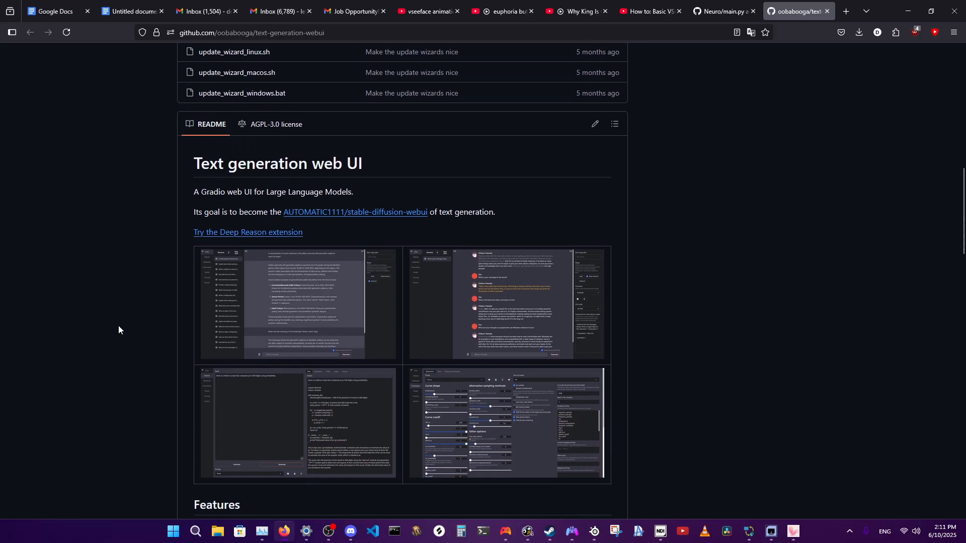
scroll(119, 330, "up", 6)
scroll(119, 326, "up", 6)
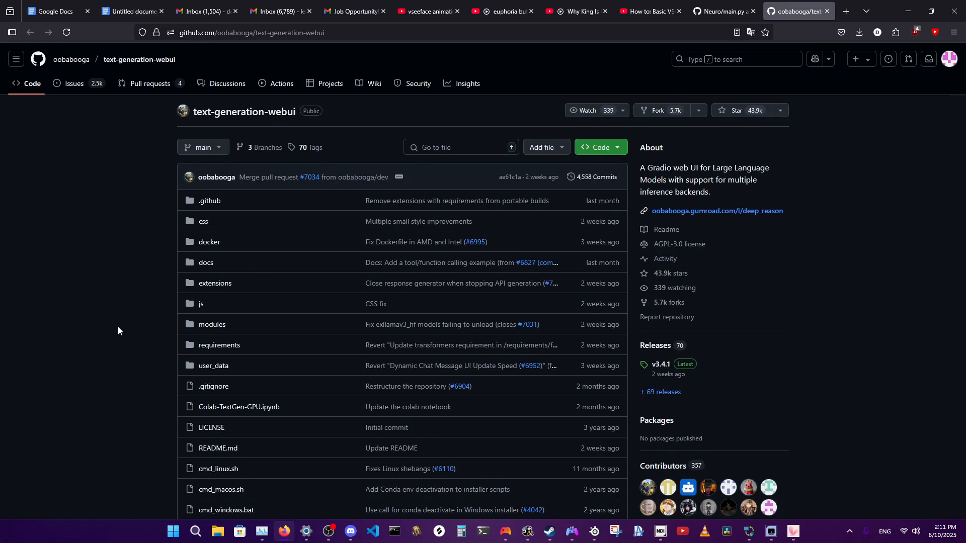
Show the Neuro repository's file list again and switch to the NeuronTheStupid project to compare its files.
left_click(720, 11)
scroll(135, 319, "up", 15)
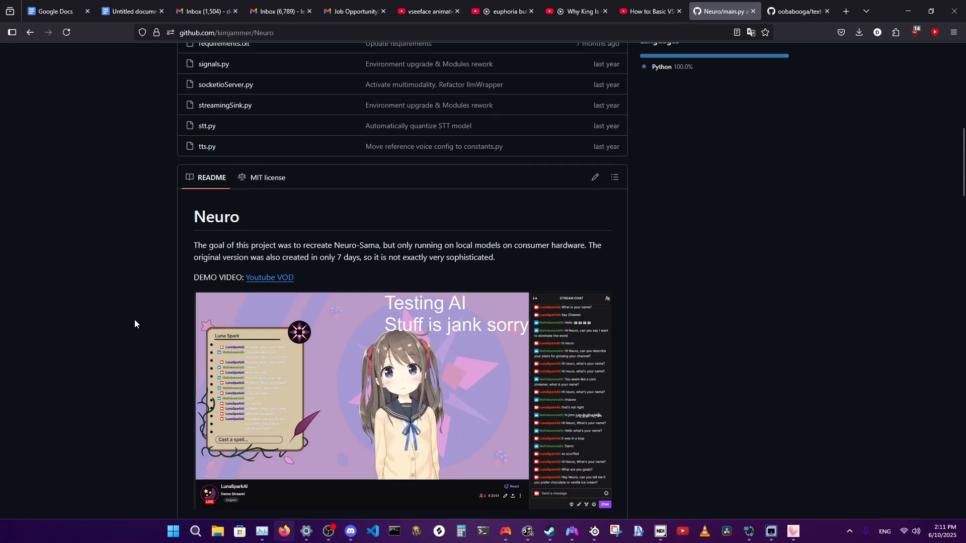
scroll(132, 320, "up", 1)
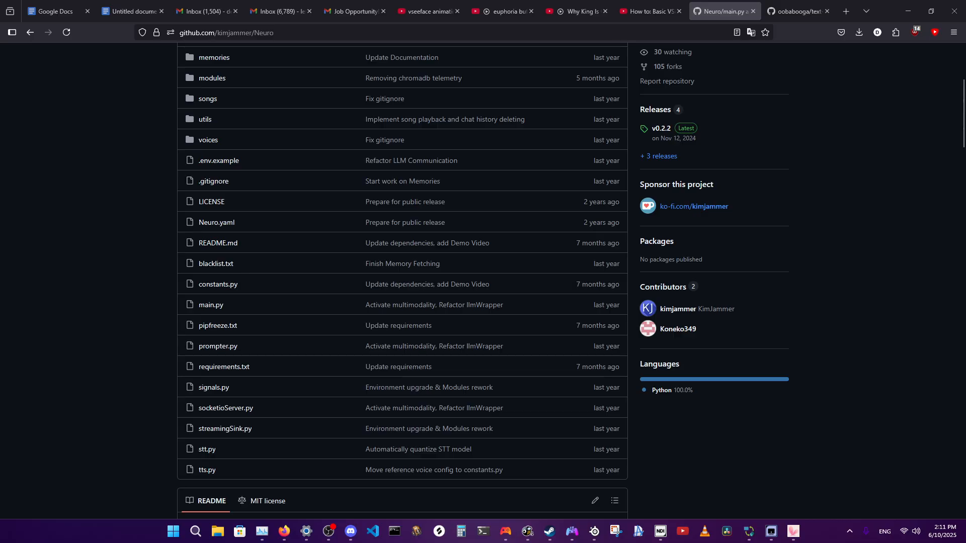
left_click(770, 529)
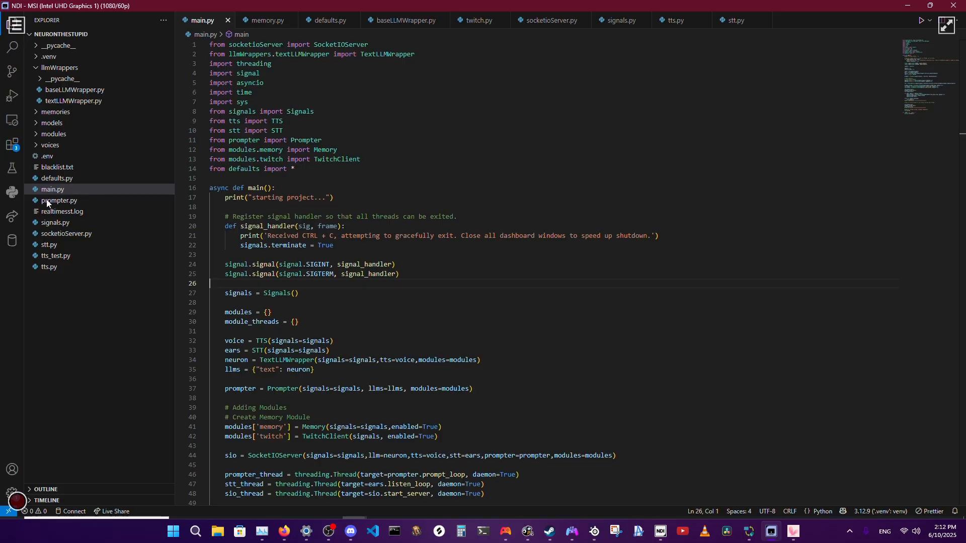
Return to the Neuro repository in Firefox and examine its file list and README, including the Modularization and Frontend Integration sections.
left_click(284, 531)
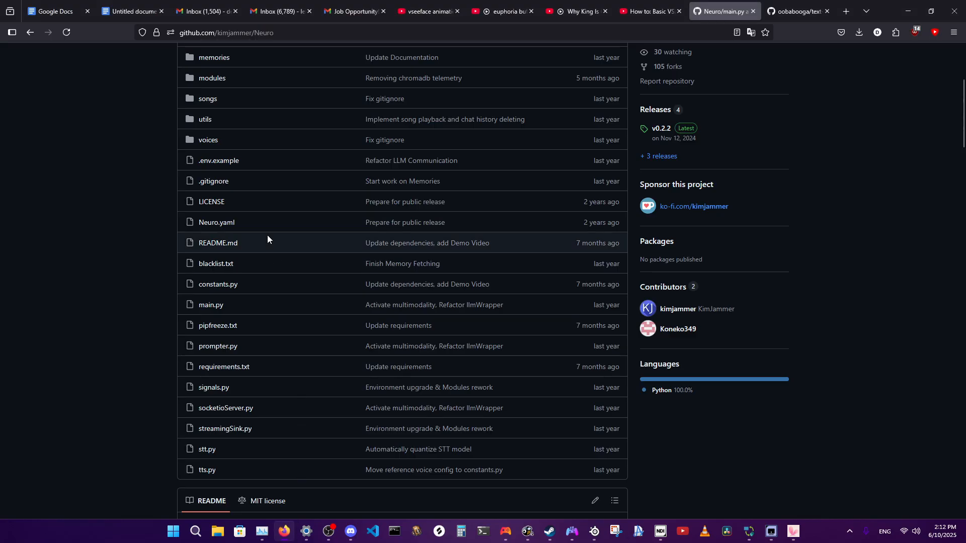
scroll(117, 354, "up", 1)
scroll(117, 355, "down", 1)
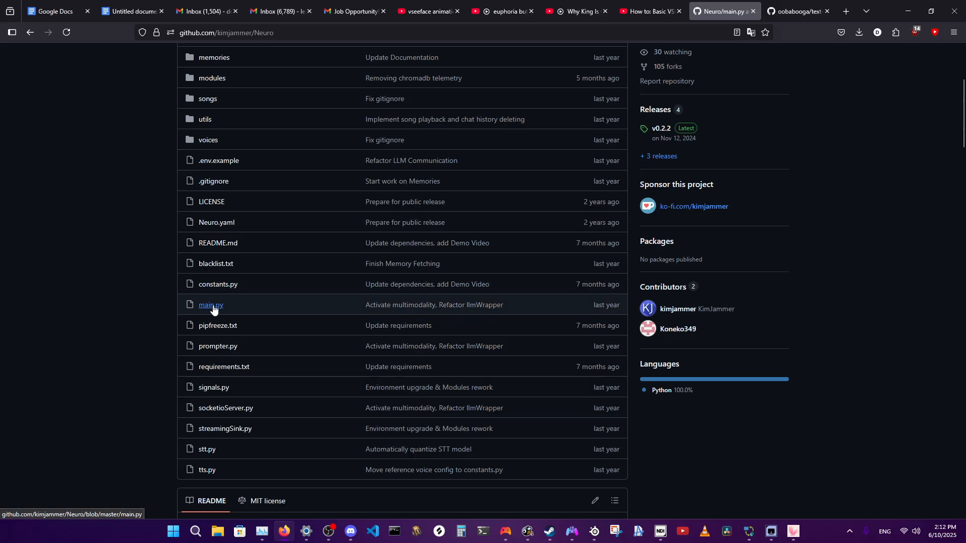
scroll(133, 343, "up", 4)
scroll(141, 379, "down", 4)
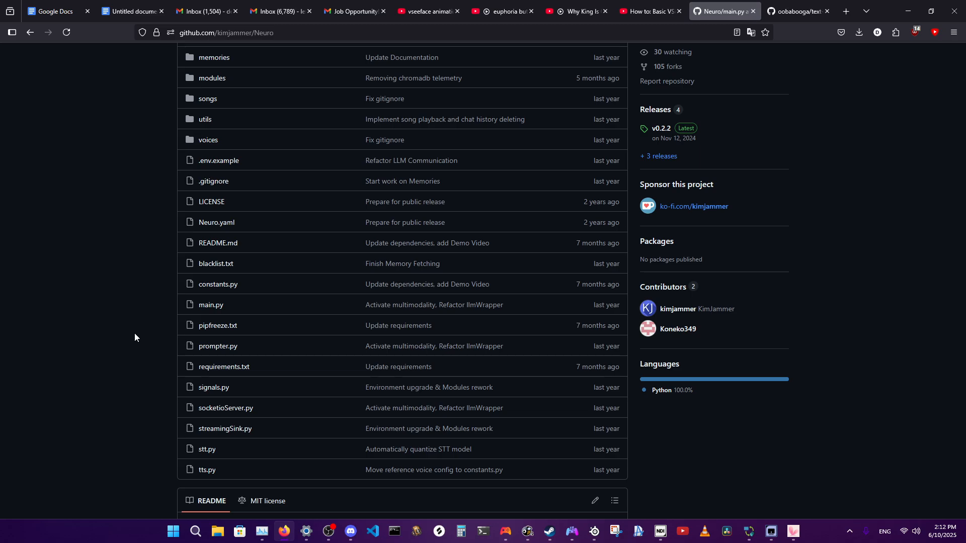
scroll(137, 348, "down", 10)
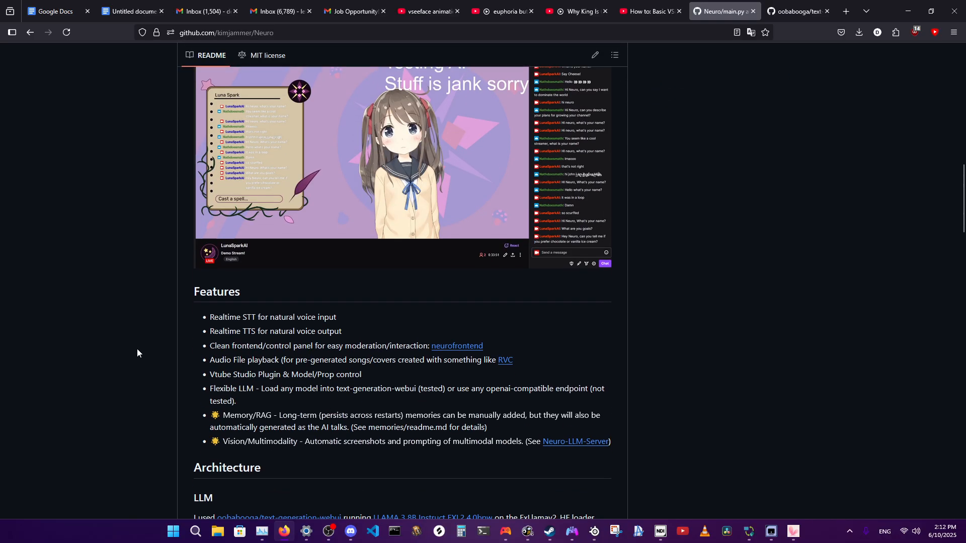
scroll(137, 349, "down", 15)
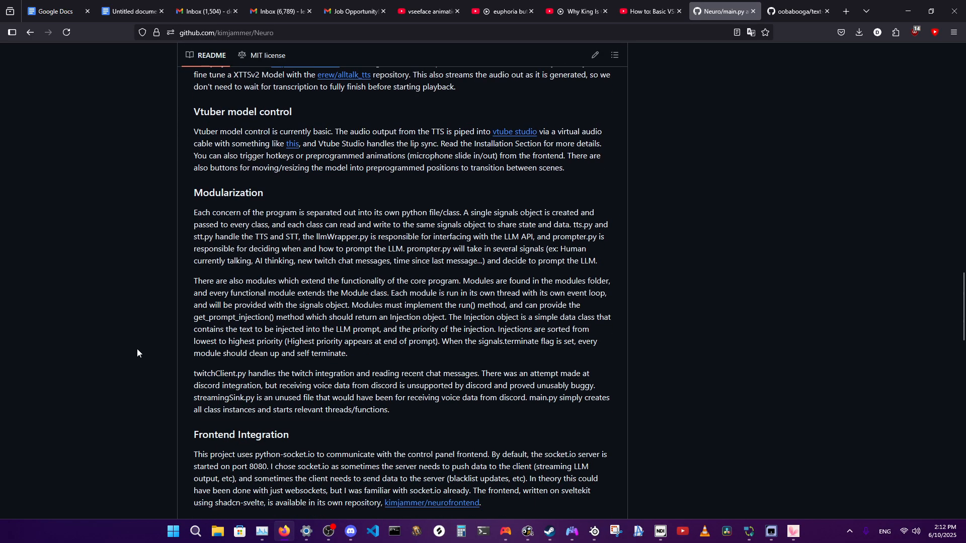
scroll(137, 348, "down", 10)
scroll(136, 348, "up", 17)
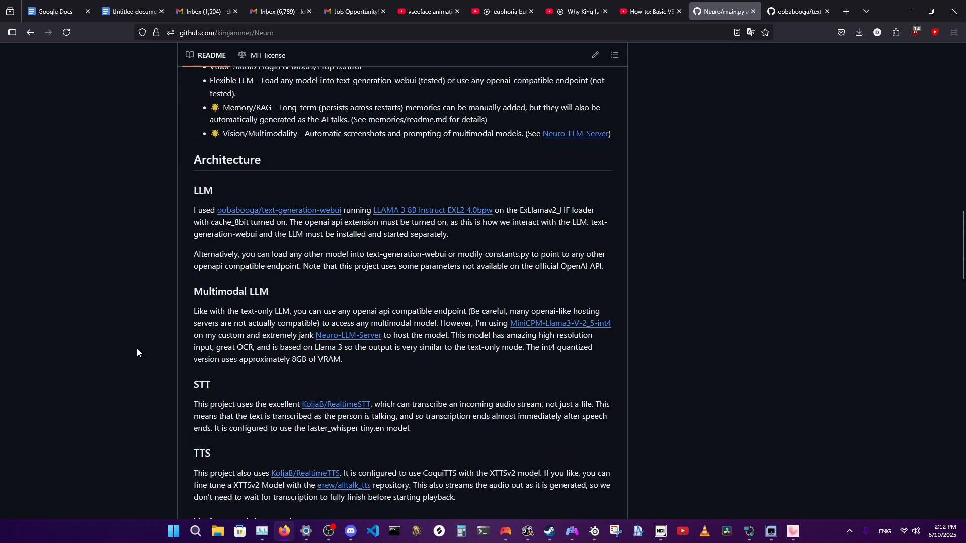
scroll(137, 349, "up", 20)
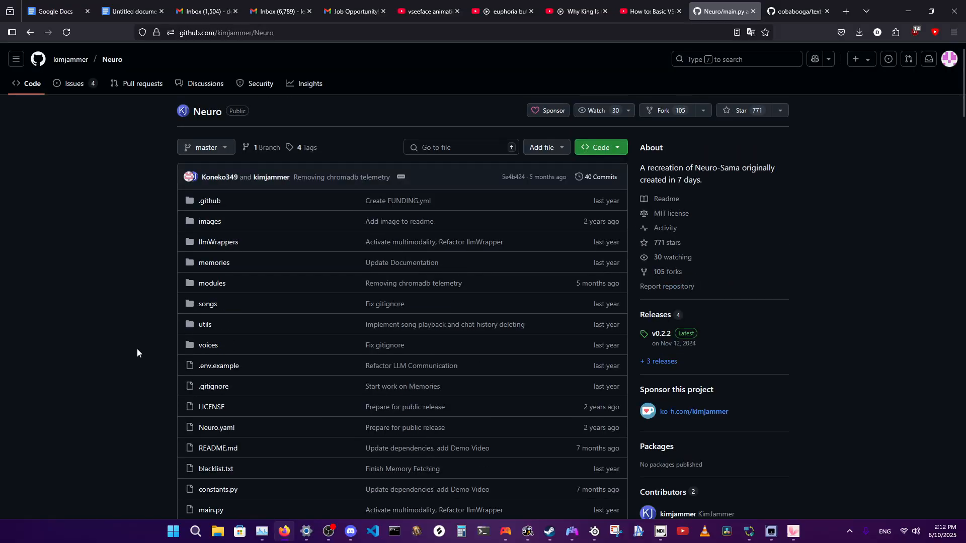